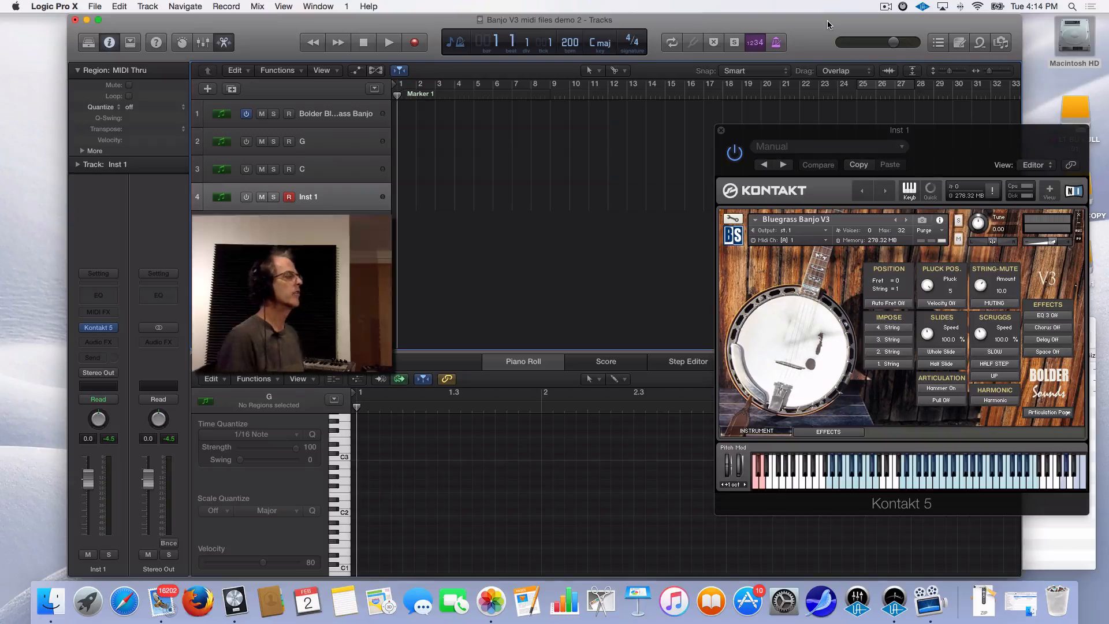
Bring the Finder window showing the Banjo Midi Files folder in front of Logic
{"action": "left_click", "coordinate": [1079, 529]}
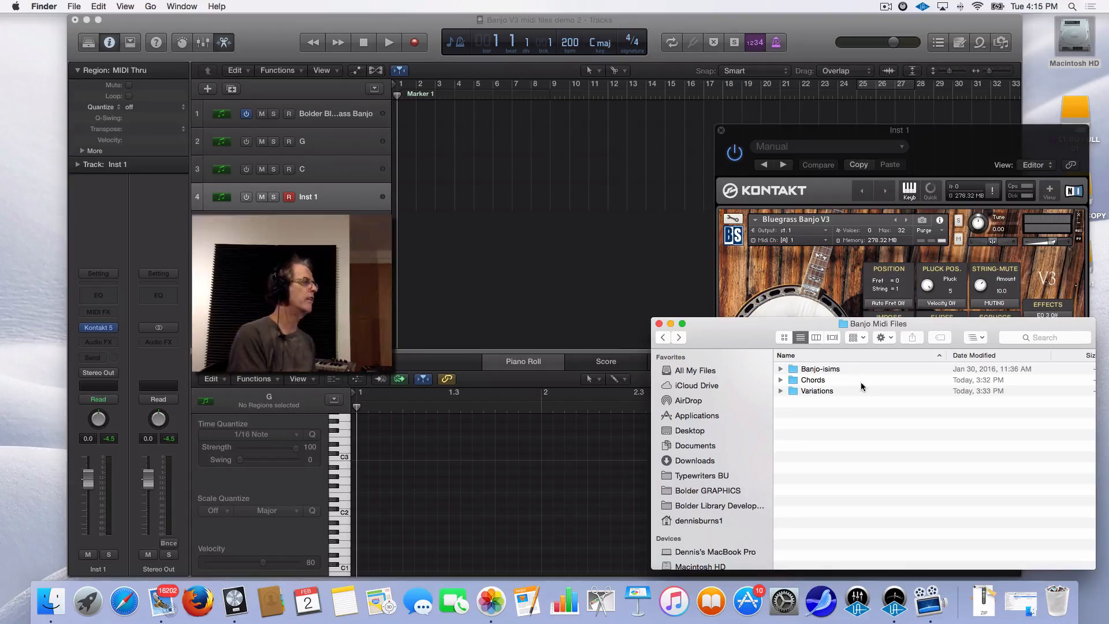
Open Variations then the G folder, place its window lower right, and return to Kontakt
{"action": "double_click", "coordinate": [793, 390]}
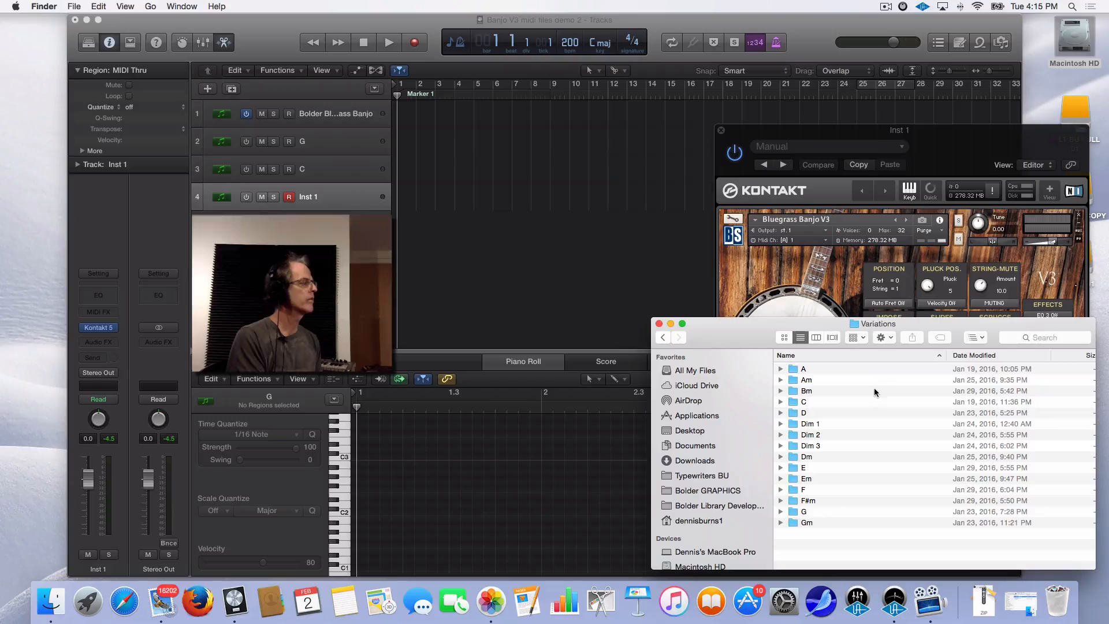
{"action": "double_click", "coordinate": [793, 511]}
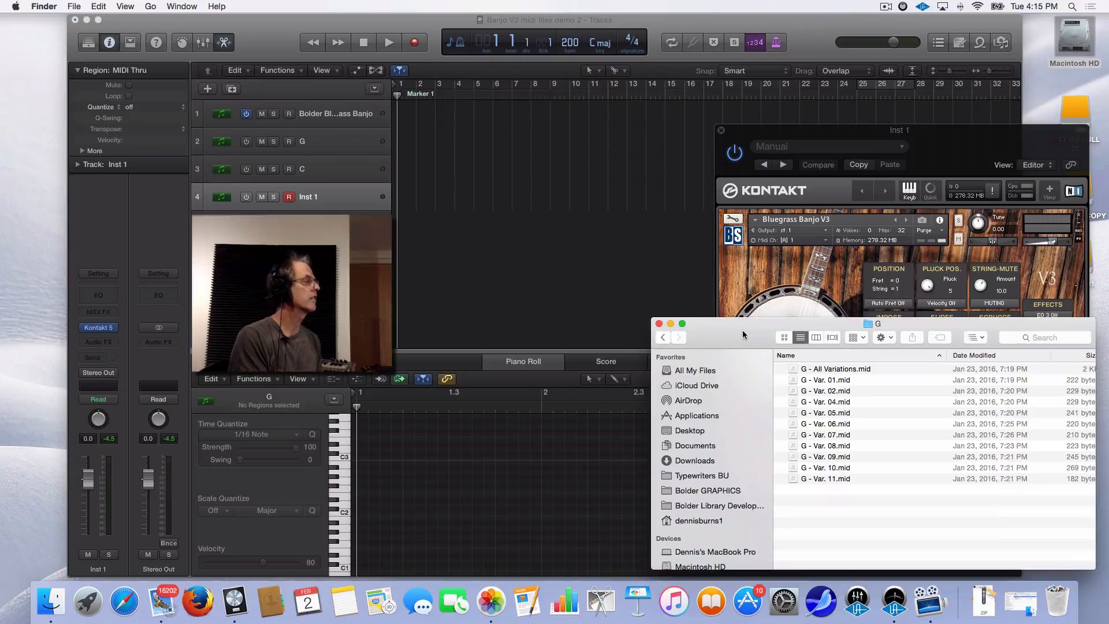
{"action": "left_click_drag", "start_coordinate": [744, 336], "coordinate": [516, 245]}
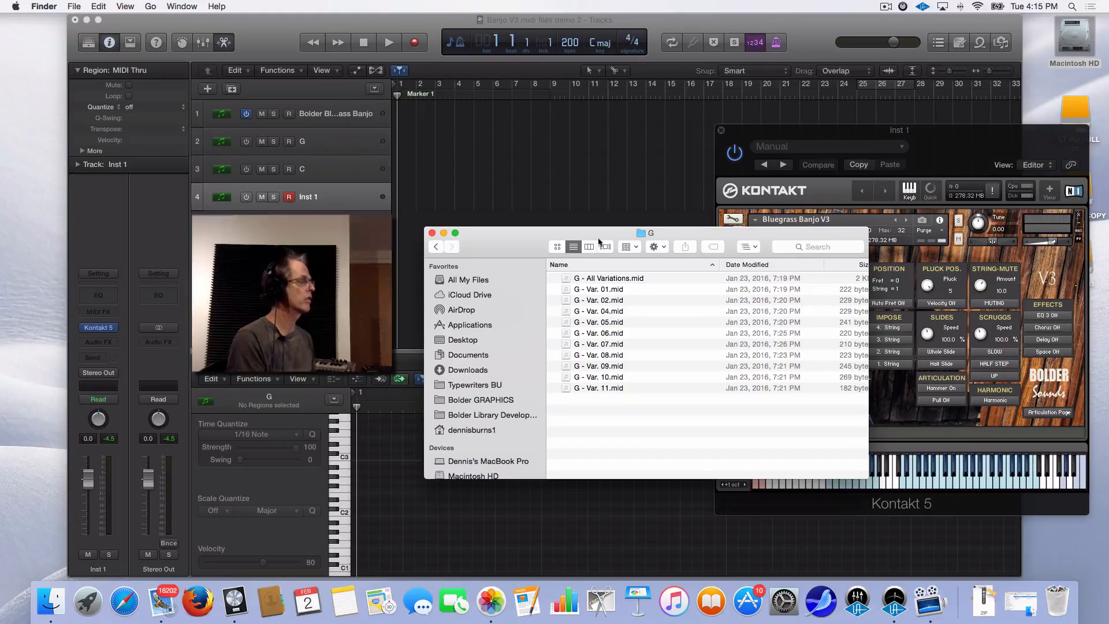
{"action": "left_click_drag", "start_coordinate": [518, 236], "coordinate": [735, 322]}
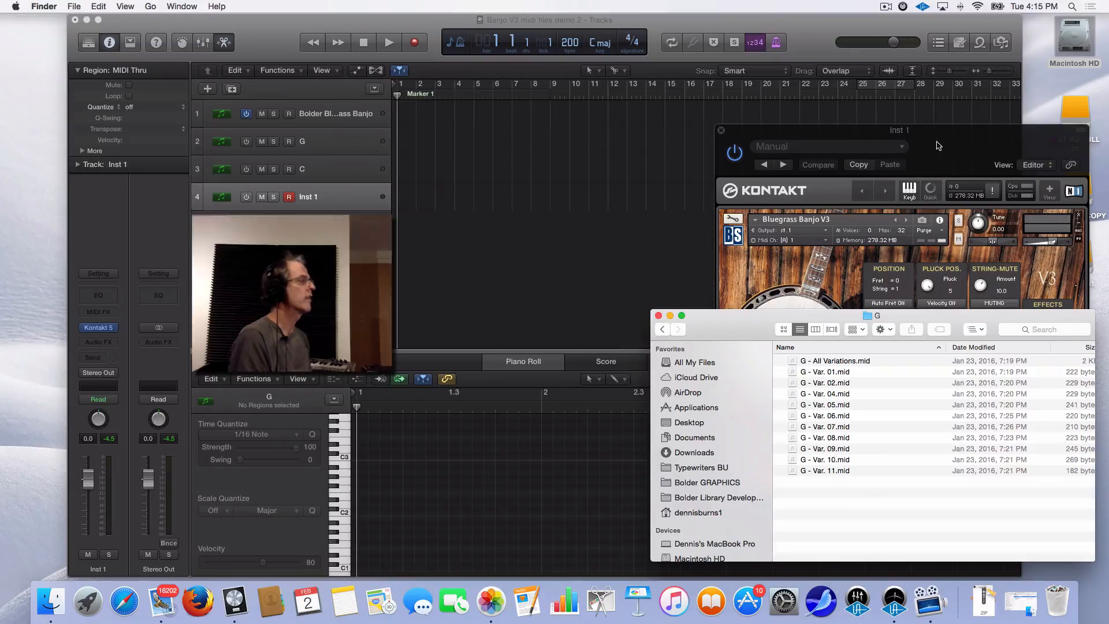
{"action": "left_click", "coordinate": [964, 140]}
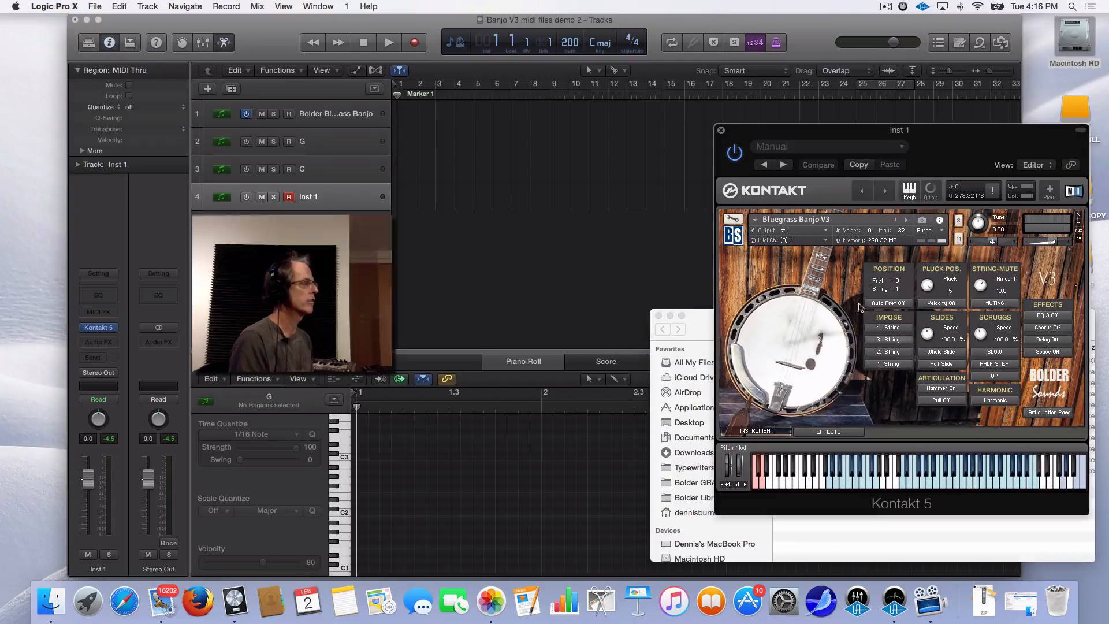
{"action": "left_click_drag", "start_coordinate": [923, 135], "coordinate": [654, 121]}
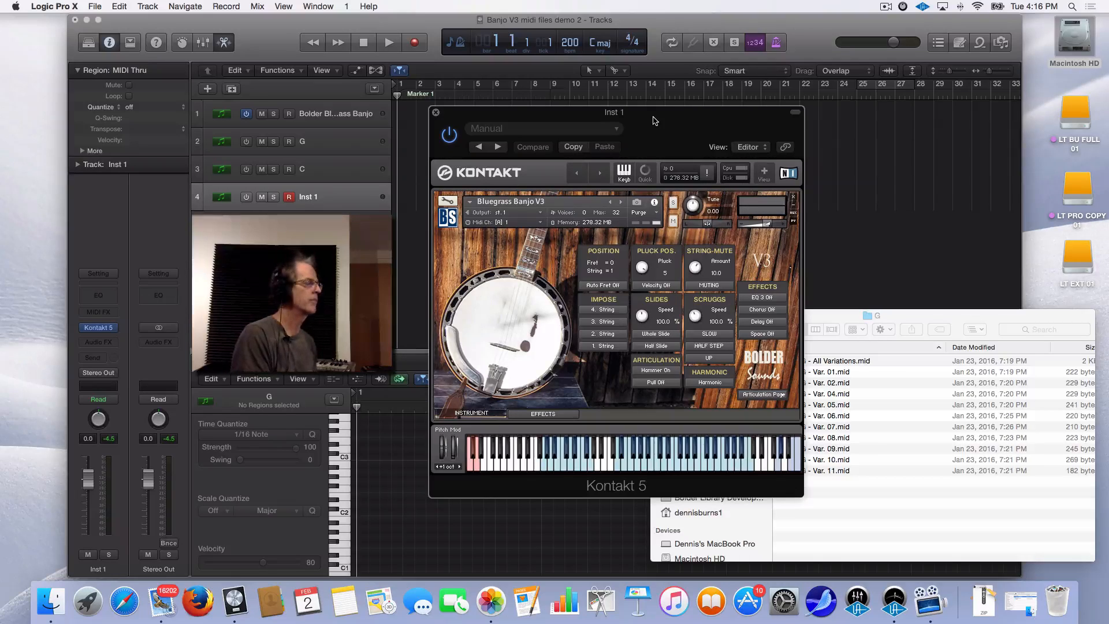
Switch Kontakt to the KeySwitch Page and load the 1. Default, then 2. MIDI Files preset
{"action": "left_click", "coordinate": [780, 397]}
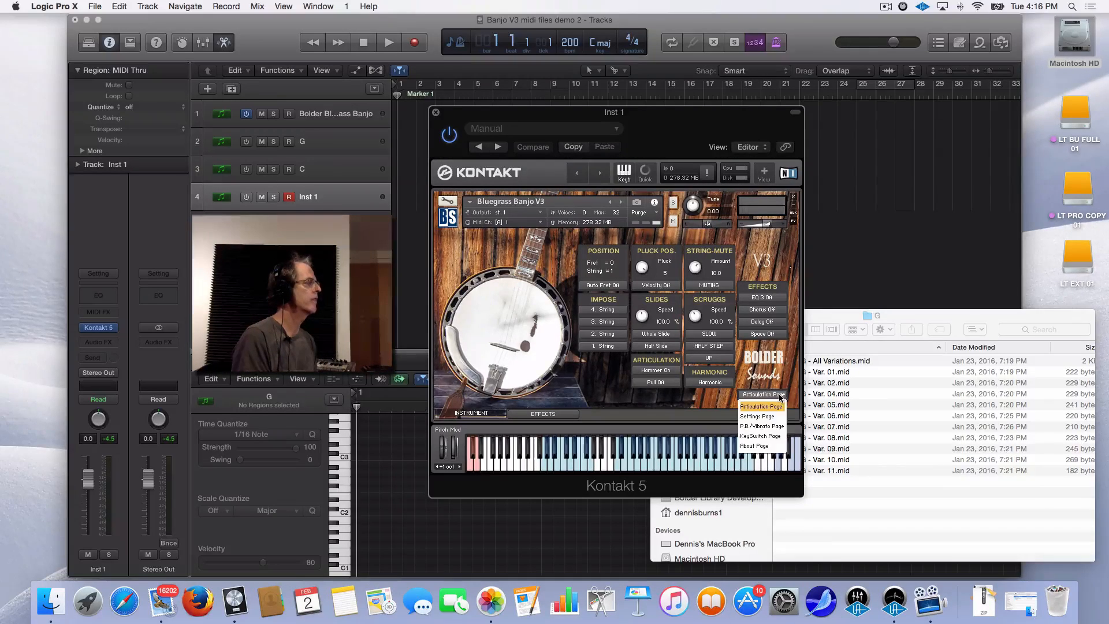
{"action": "left_click", "coordinate": [775, 437]}
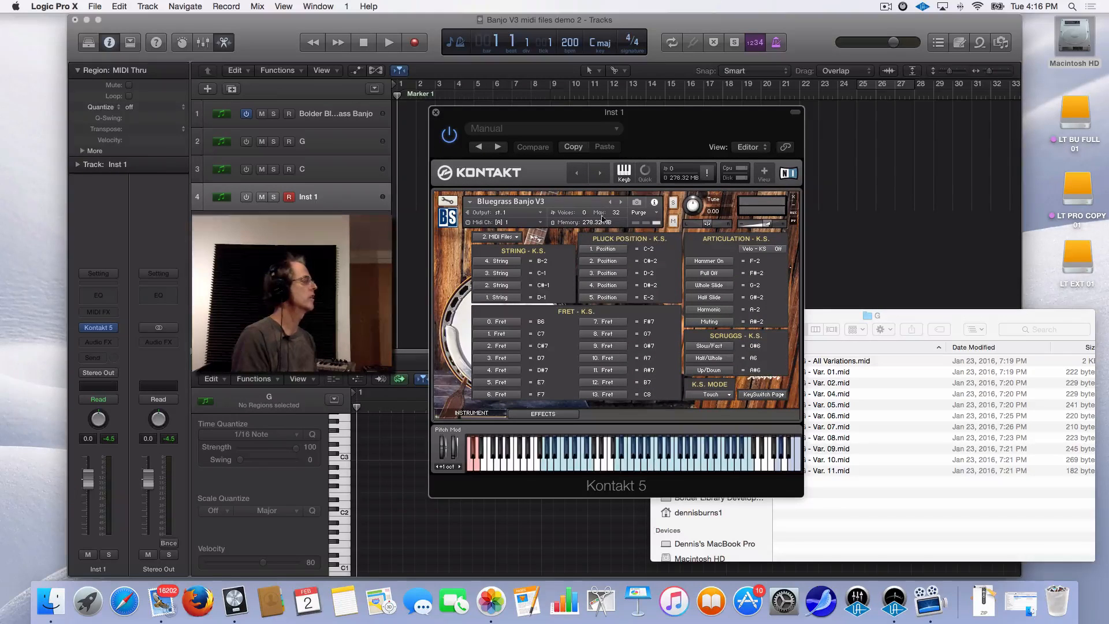
{"action": "left_click", "coordinate": [509, 238]}
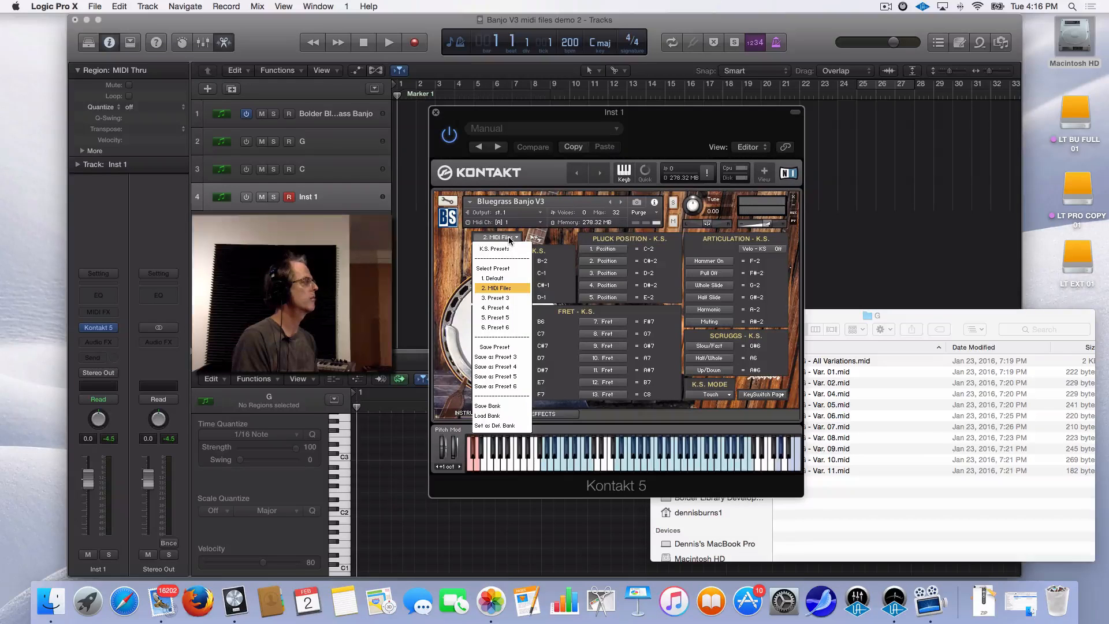
{"action": "left_click", "coordinate": [503, 279]}
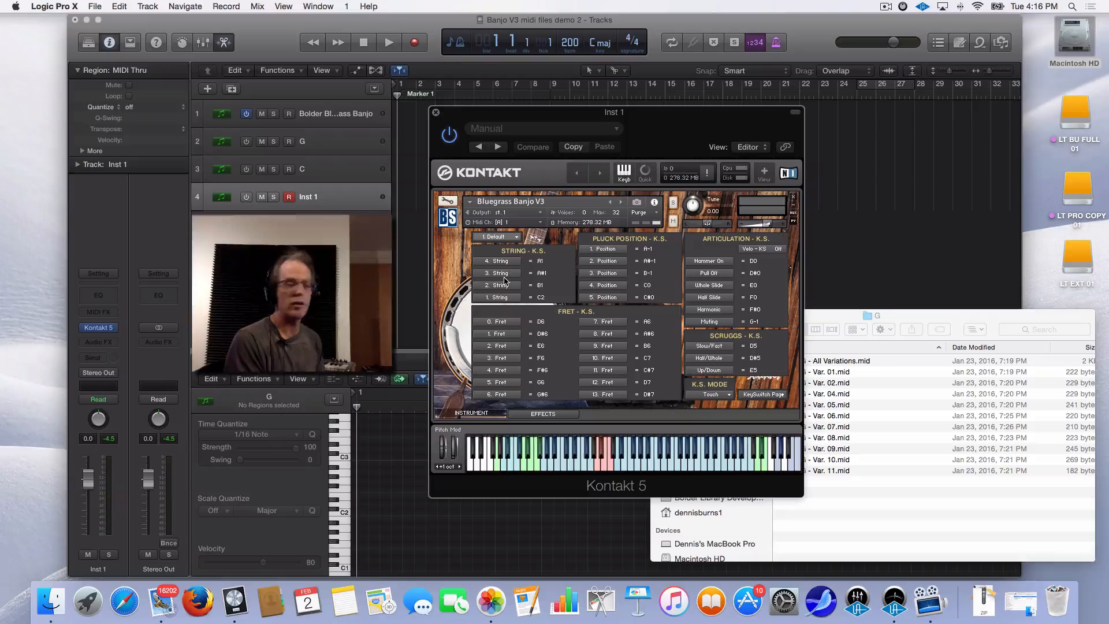
{"action": "left_click", "coordinate": [501, 238]}
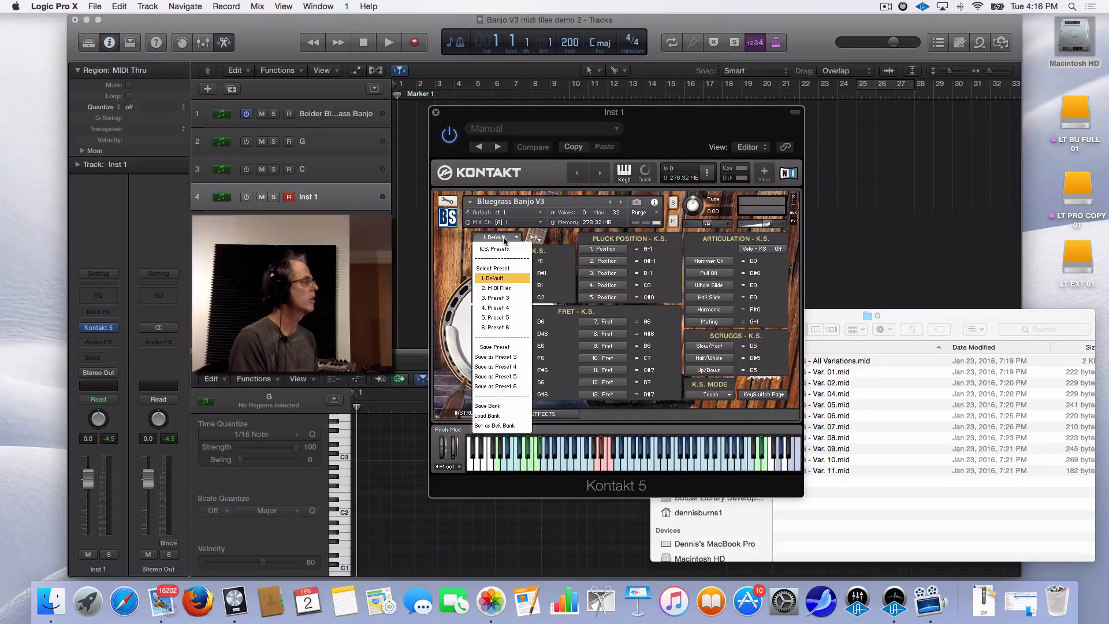
{"action": "left_click", "coordinate": [508, 289]}
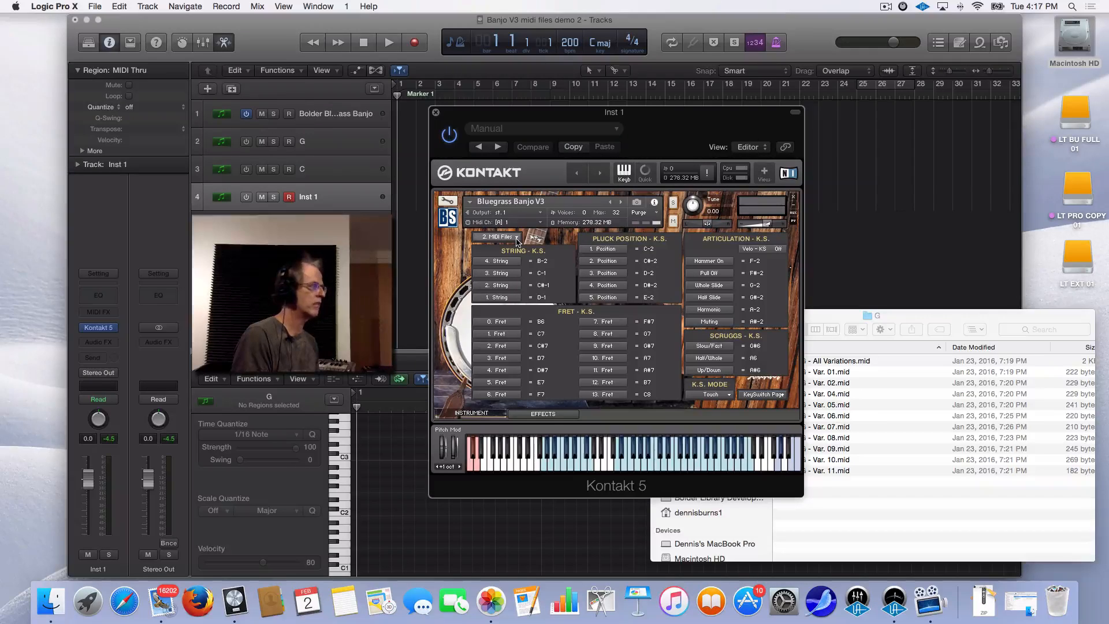
Switch the Kontakt banjo back to the Articulation Page and move its window aside
{"action": "left_click", "coordinate": [773, 397]}
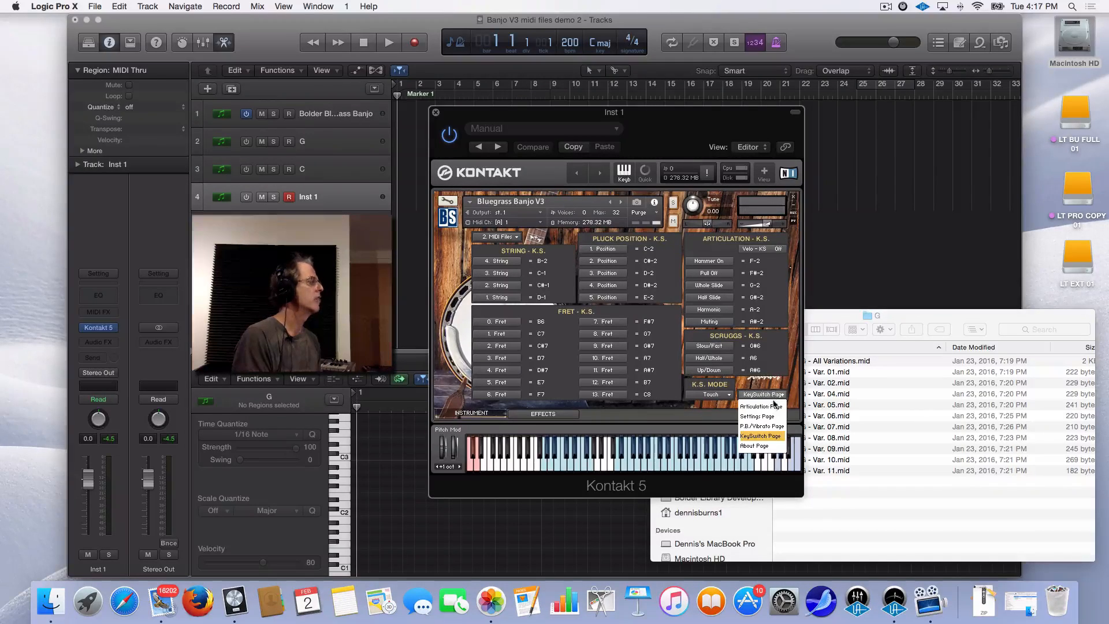
{"action": "left_click", "coordinate": [774, 406]}
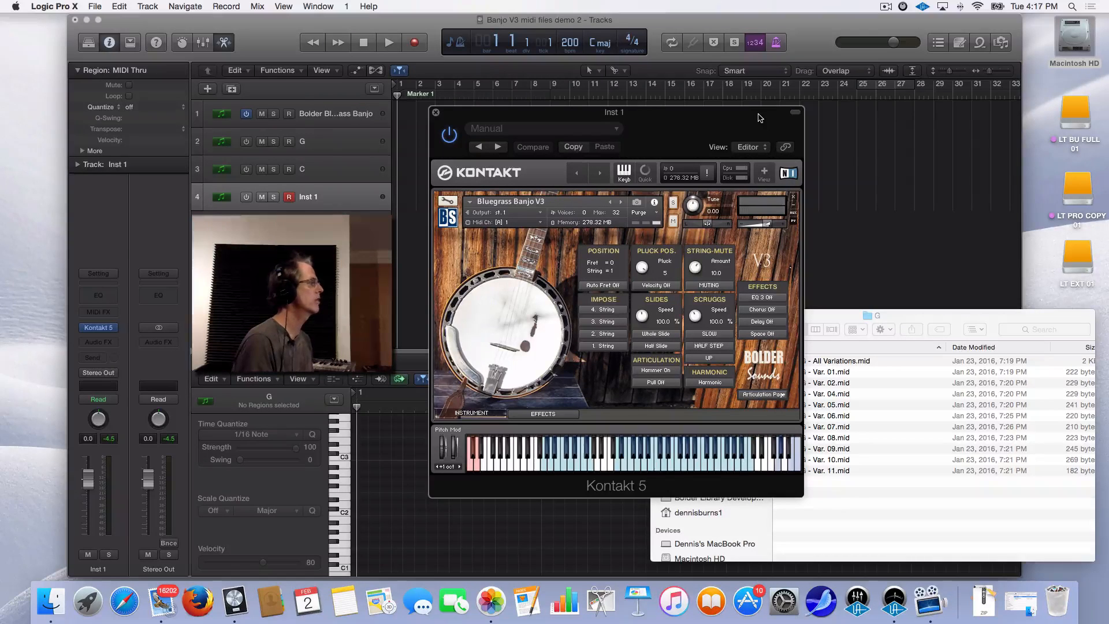
{"action": "left_click_drag", "start_coordinate": [752, 116], "coordinate": [384, 226]}
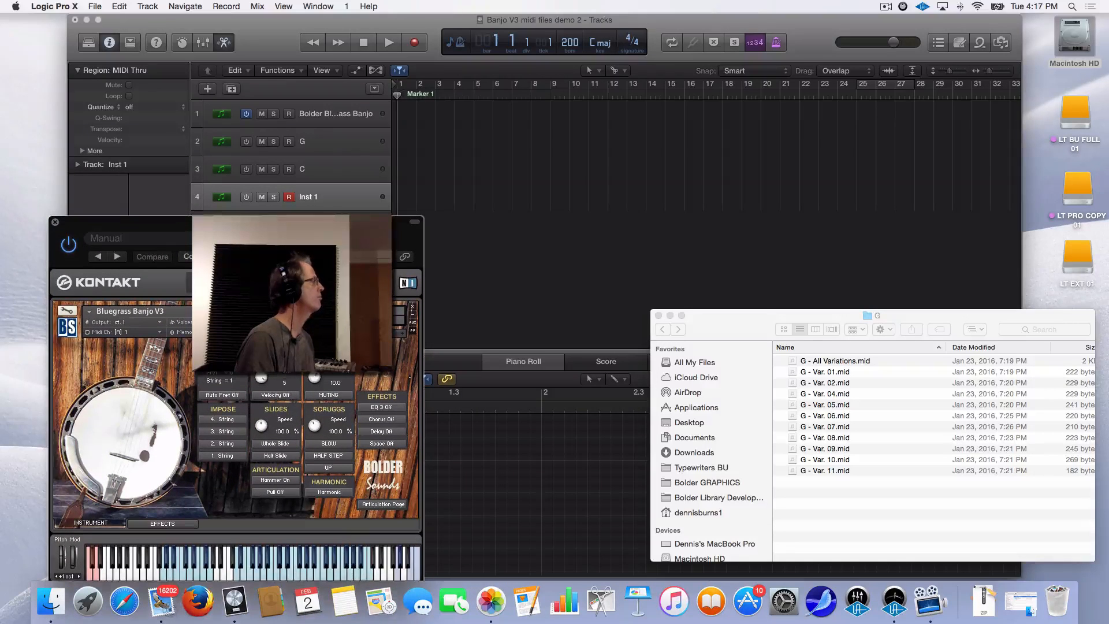
Rename the Inst 1 track to 'D'
{"action": "left_click", "coordinate": [336, 203]}
{"action": "double_click", "coordinate": [309, 198]}
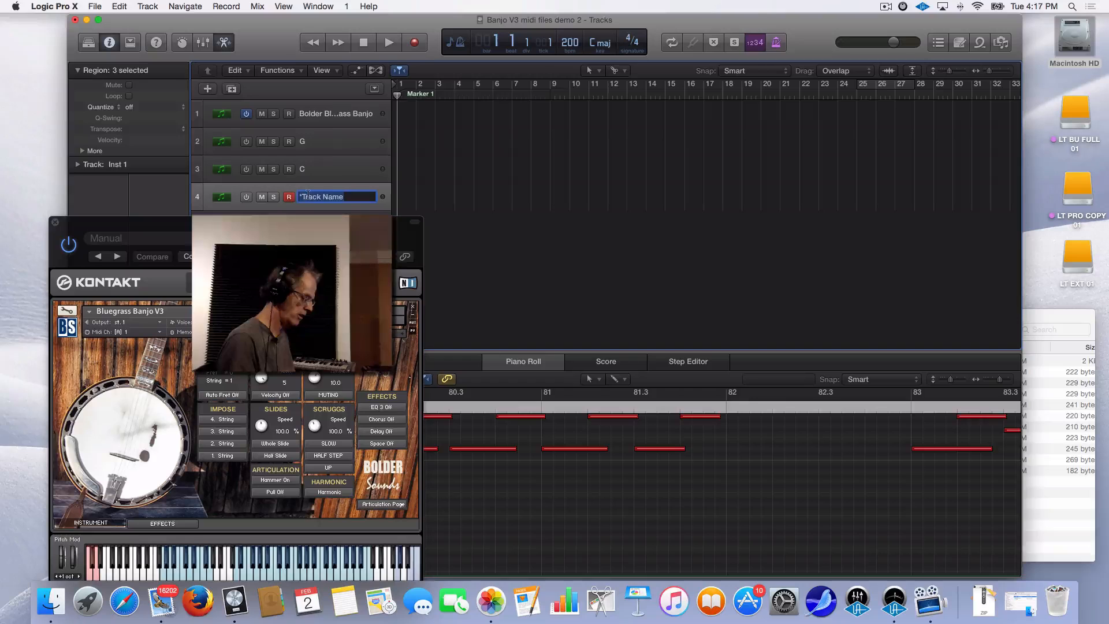
{"action": "type", "text": "D"}
{"action": "key", "text": "Return"}
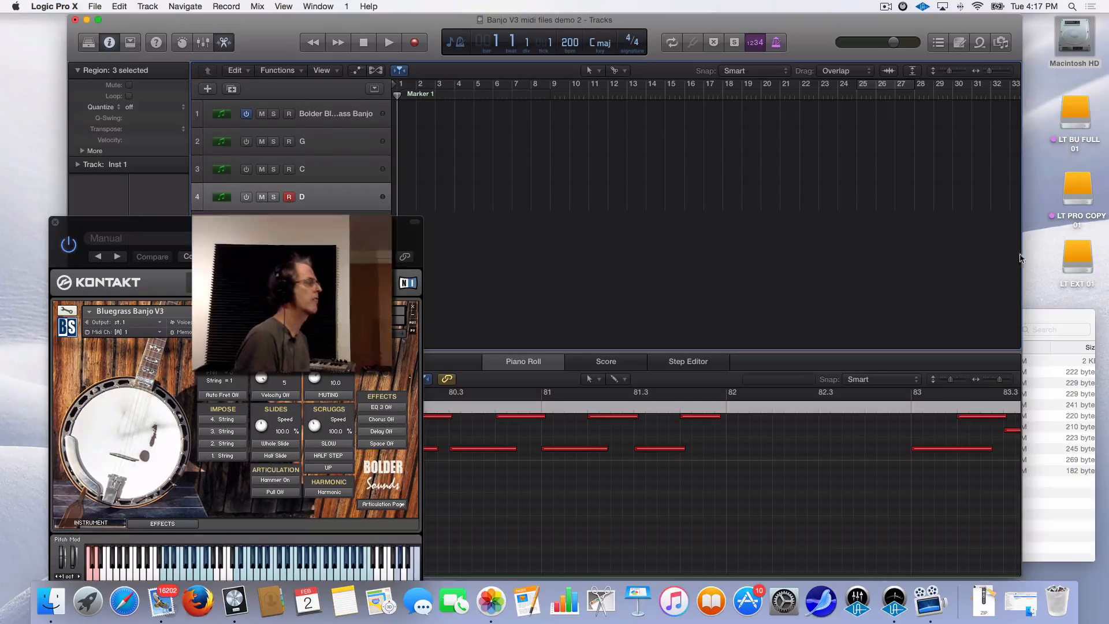
Rearrange the Finder and Kontakt windows and select the G track
{"action": "left_click", "coordinate": [1070, 313]}
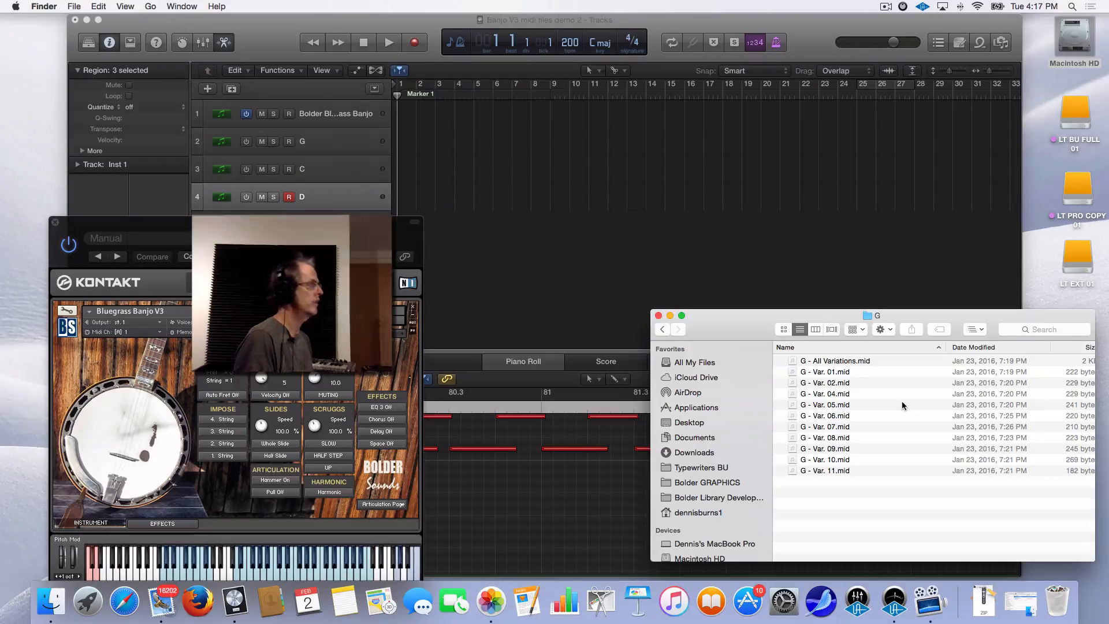
{"action": "left_click", "coordinate": [267, 33]}
{"action": "left_click_drag", "start_coordinate": [231, 222], "coordinate": [347, 386]}
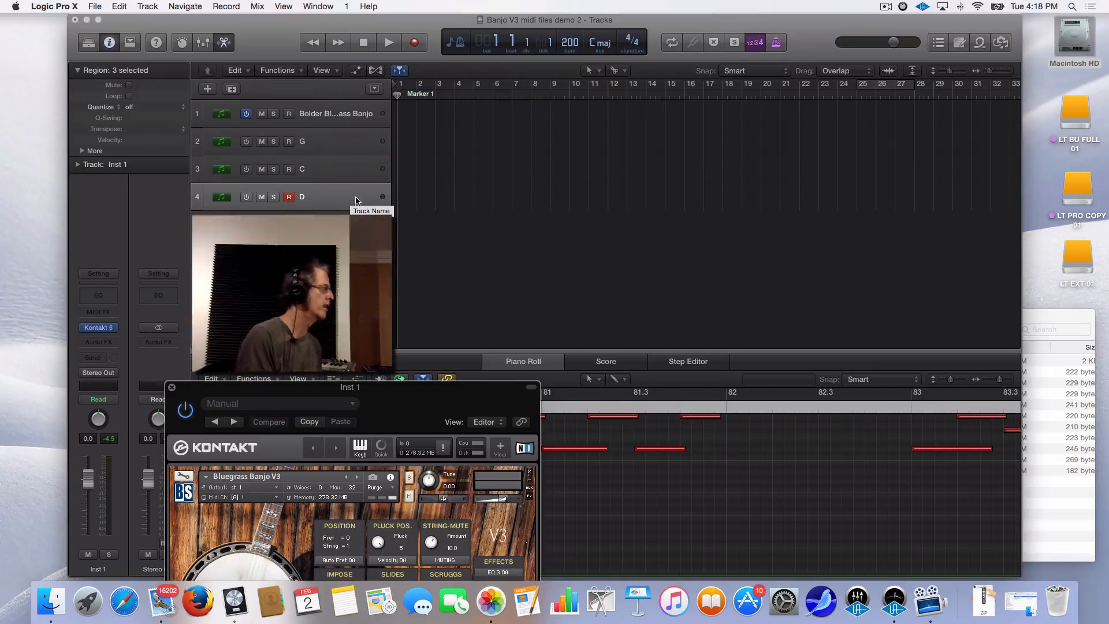
{"action": "left_click", "coordinate": [349, 148]}
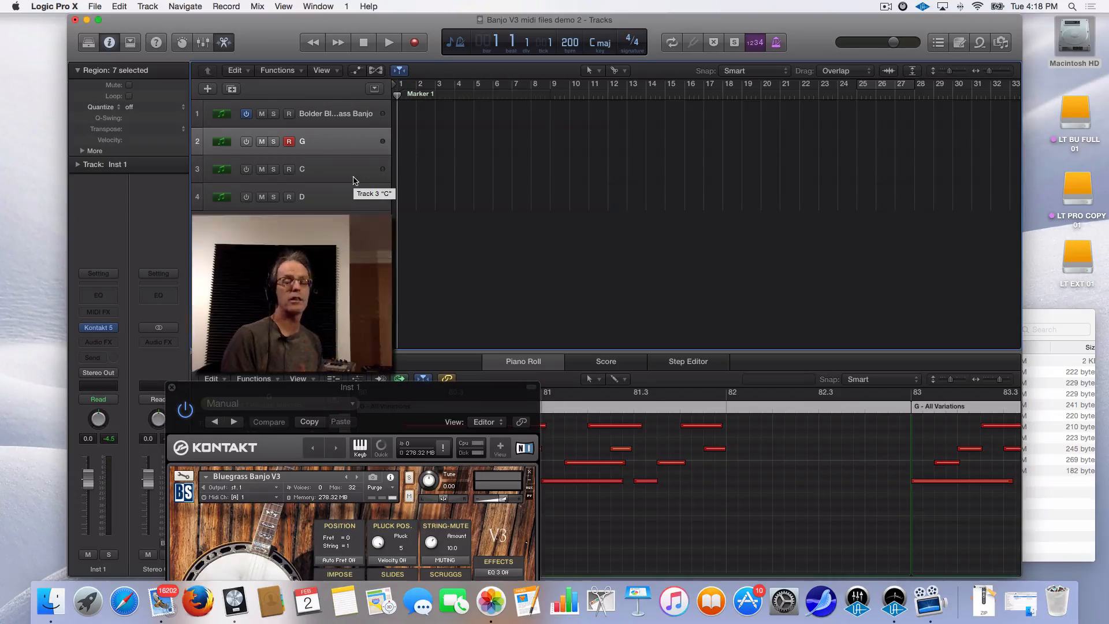
{"action": "left_click", "coordinate": [247, 142]}
{"action": "left_click", "coordinate": [246, 170]}
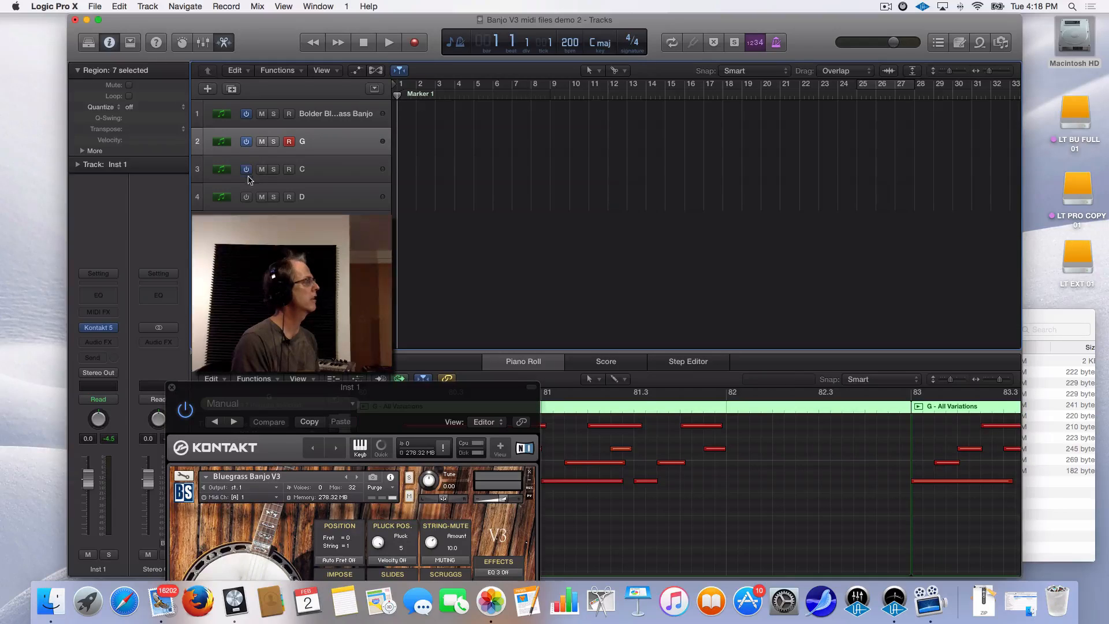
{"action": "left_click", "coordinate": [247, 197]}
{"action": "left_click", "coordinate": [247, 169]}
{"action": "left_click", "coordinate": [247, 197]}
{"action": "left_click", "coordinate": [246, 142]}
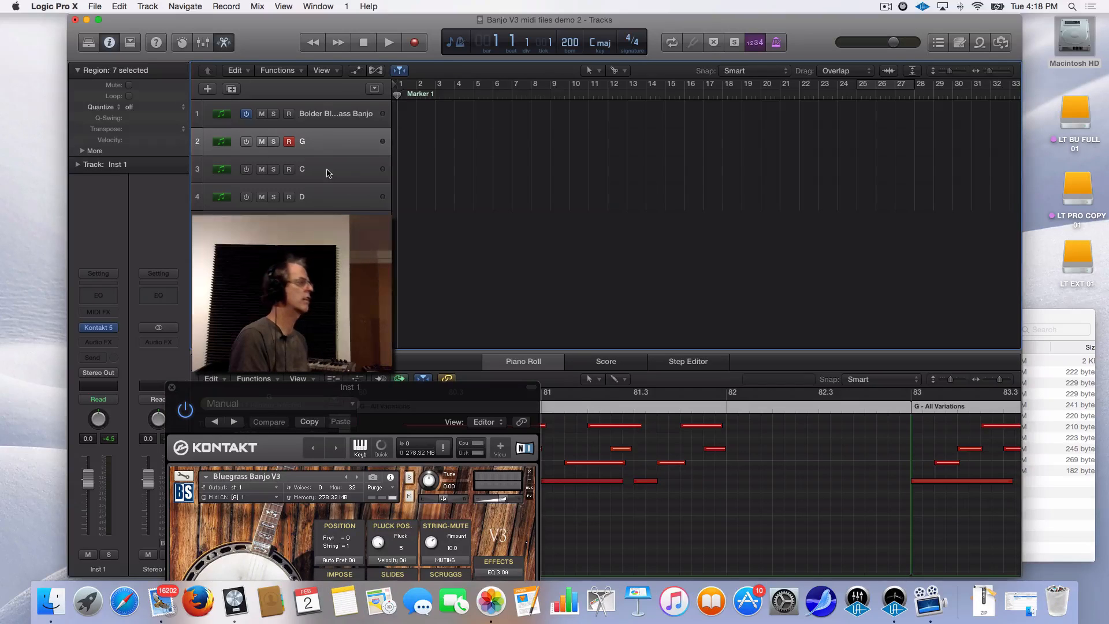
{"action": "left_click_drag", "start_coordinate": [430, 386], "coordinate": [374, 220]}
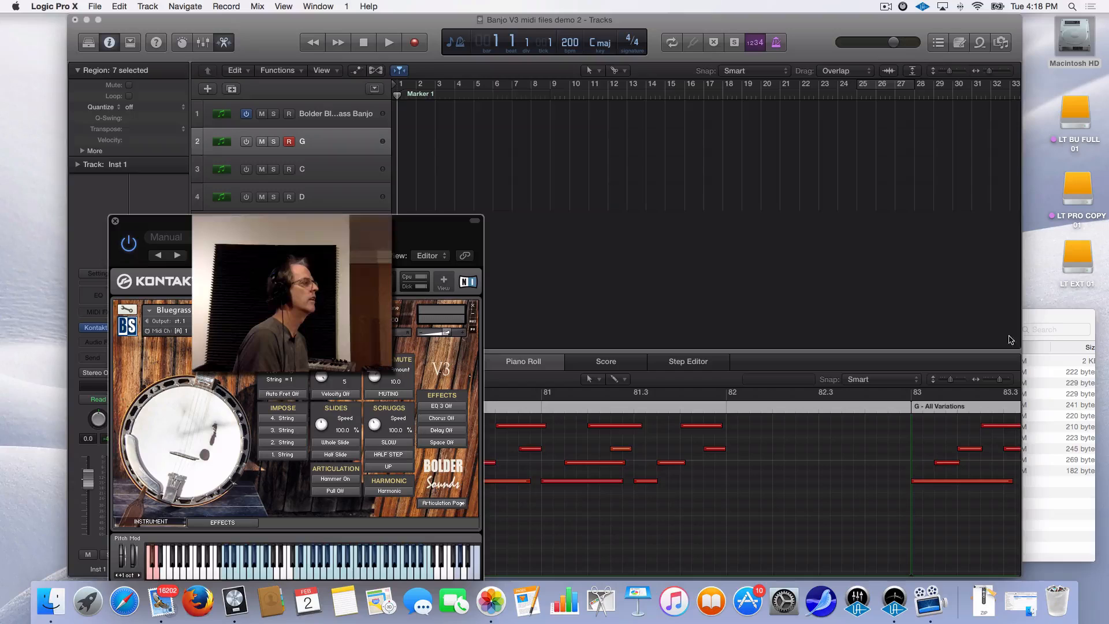
Drag G - All Variations.mid onto the G track at bar 1 and switch the track on
{"action": "left_click", "coordinate": [1060, 317]}
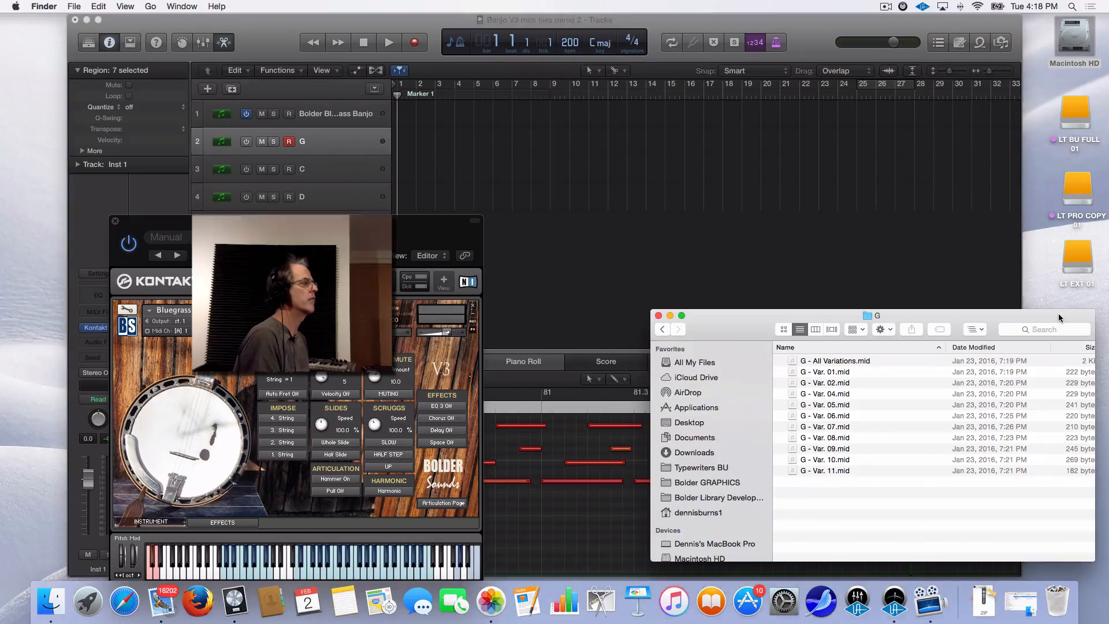
{"action": "left_click", "coordinate": [859, 363]}
{"action": "left_click_drag", "start_coordinate": [855, 359], "coordinate": [418, 154]}
{"action": "left_click_drag", "start_coordinate": [492, 148], "coordinate": [473, 148]}
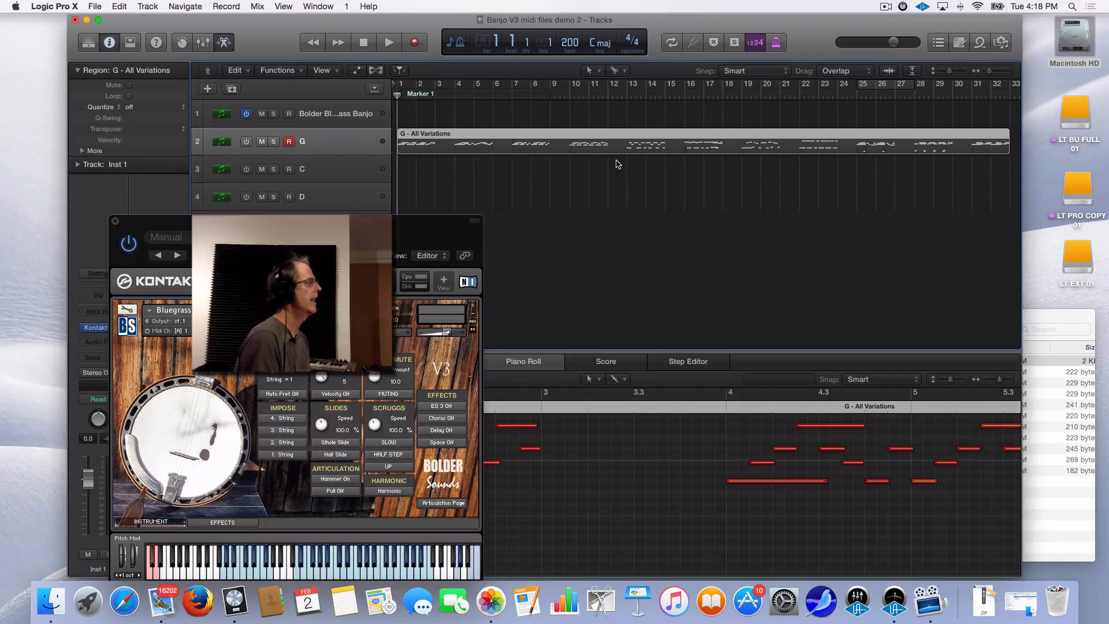
{"action": "left_click", "coordinate": [247, 142]}
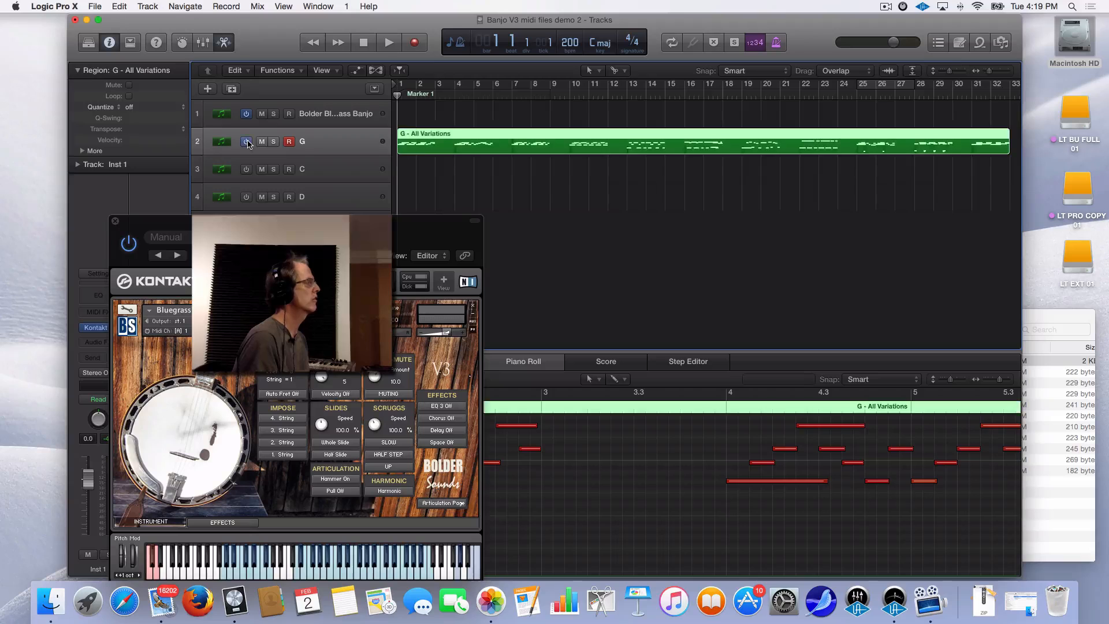
Play the G variations, audition again from bar 27 beat 3, then return to bar 1
{"action": "key", "text": "space"}
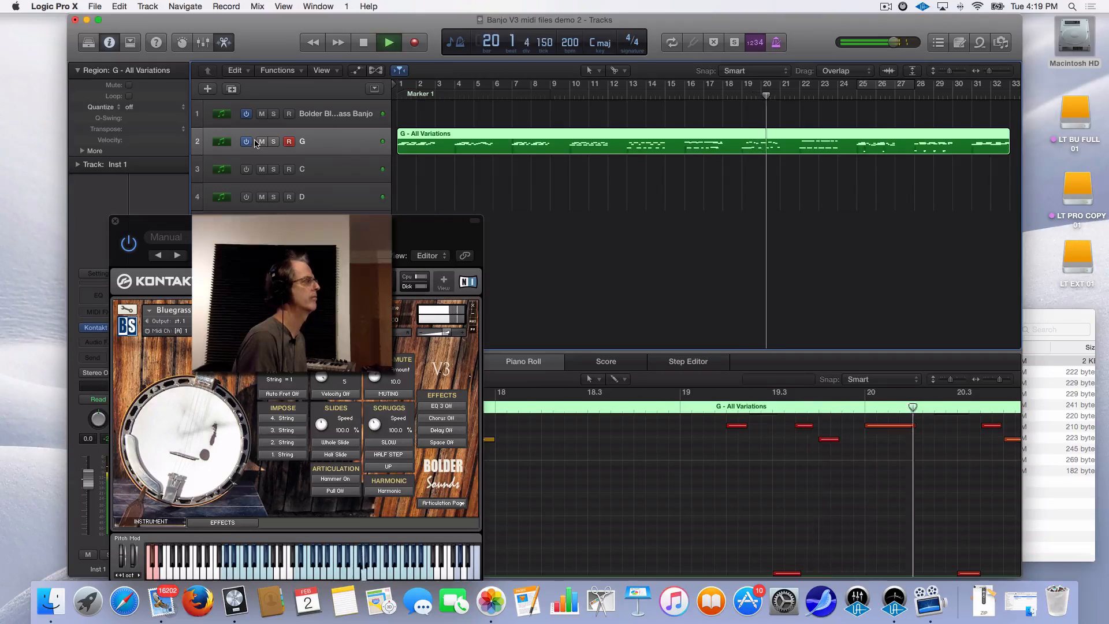
{"action": "key", "text": "space"}
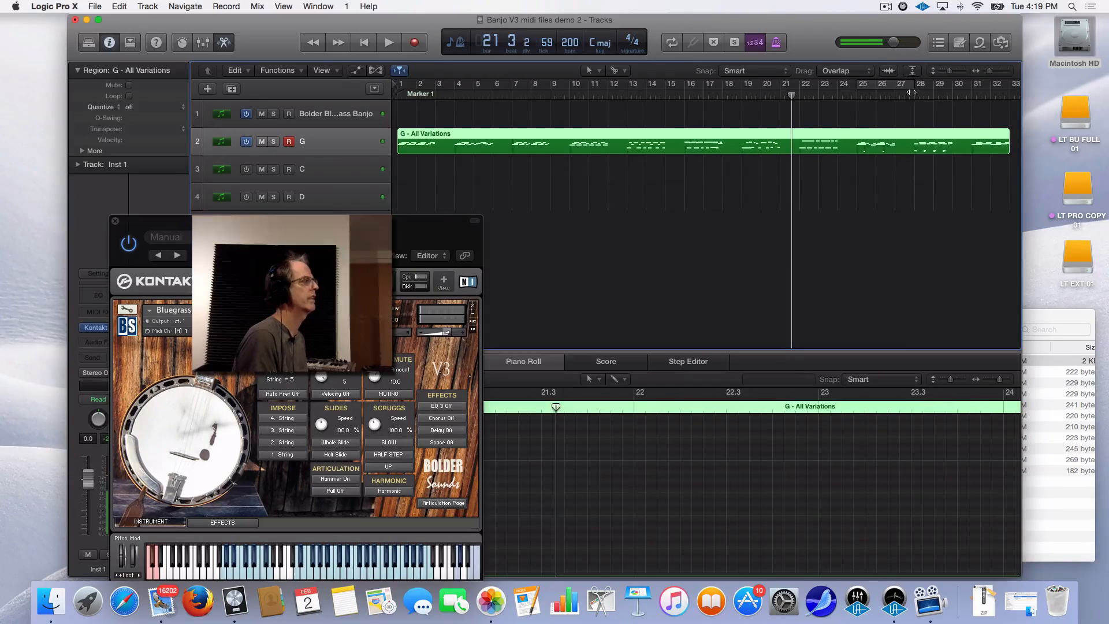
{"action": "left_click", "coordinate": [902, 94]}
{"action": "left_click", "coordinate": [905, 95]}
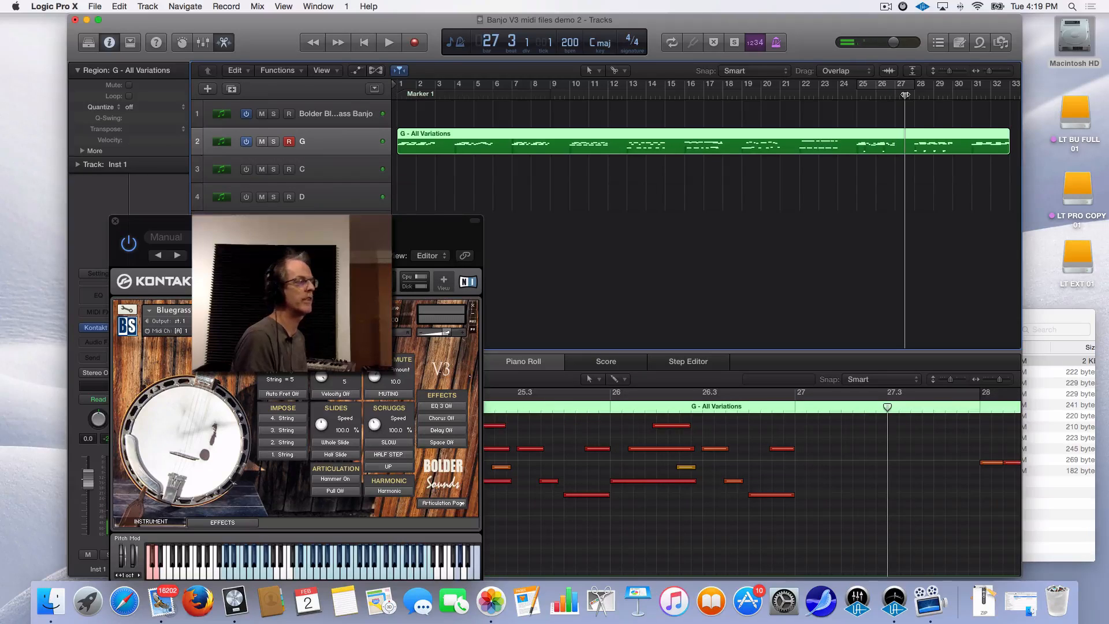
{"action": "key", "text": "space"}
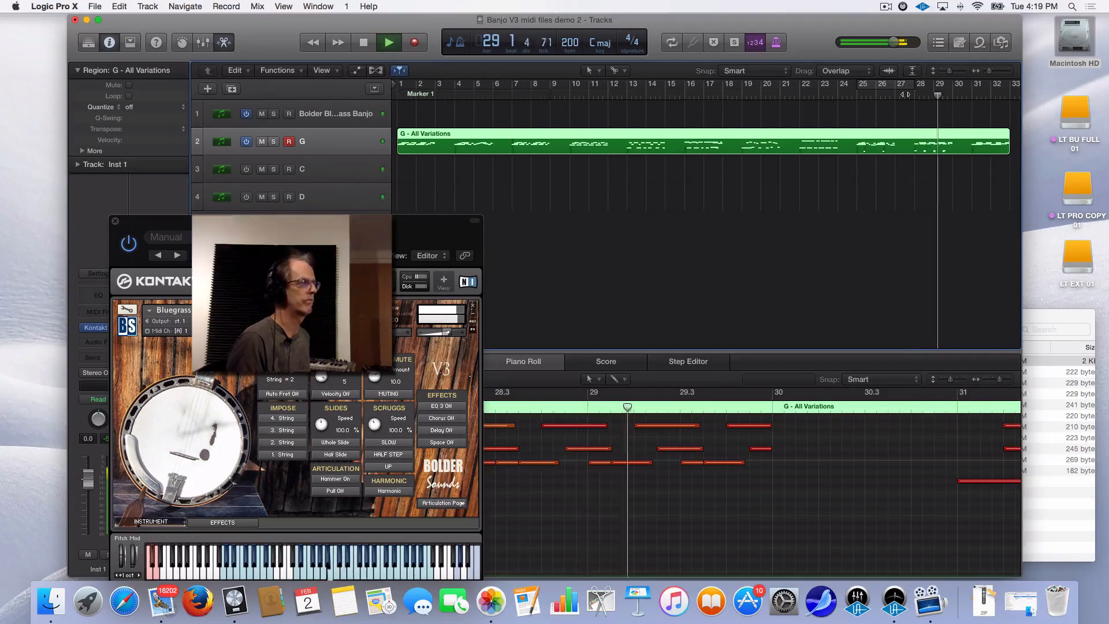
{"action": "key", "text": "space"}
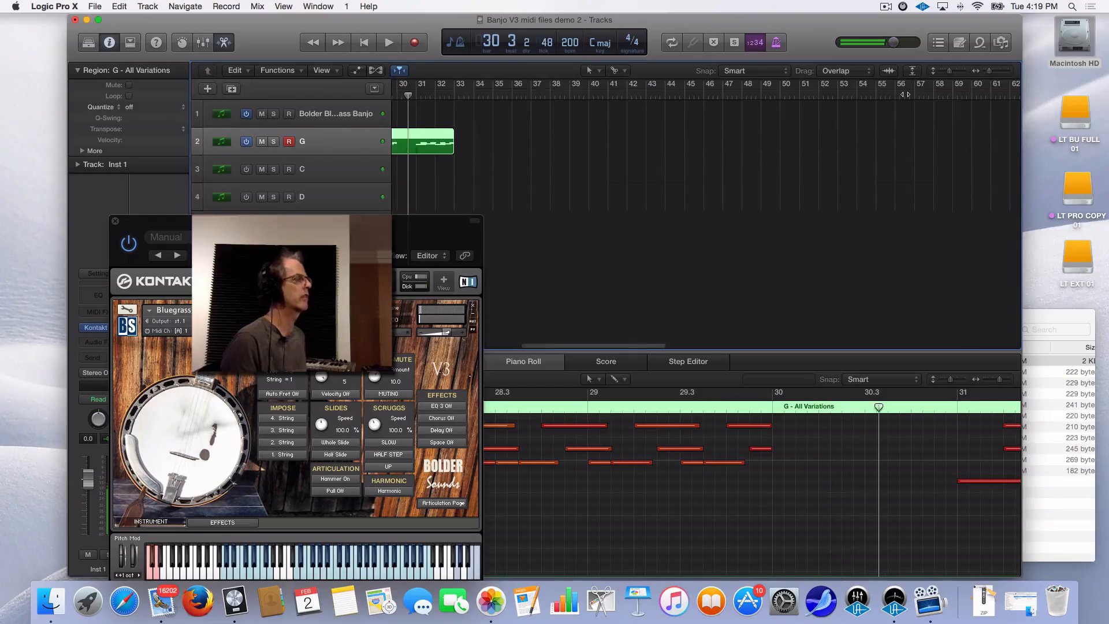
{"action": "key", "text": "Return"}
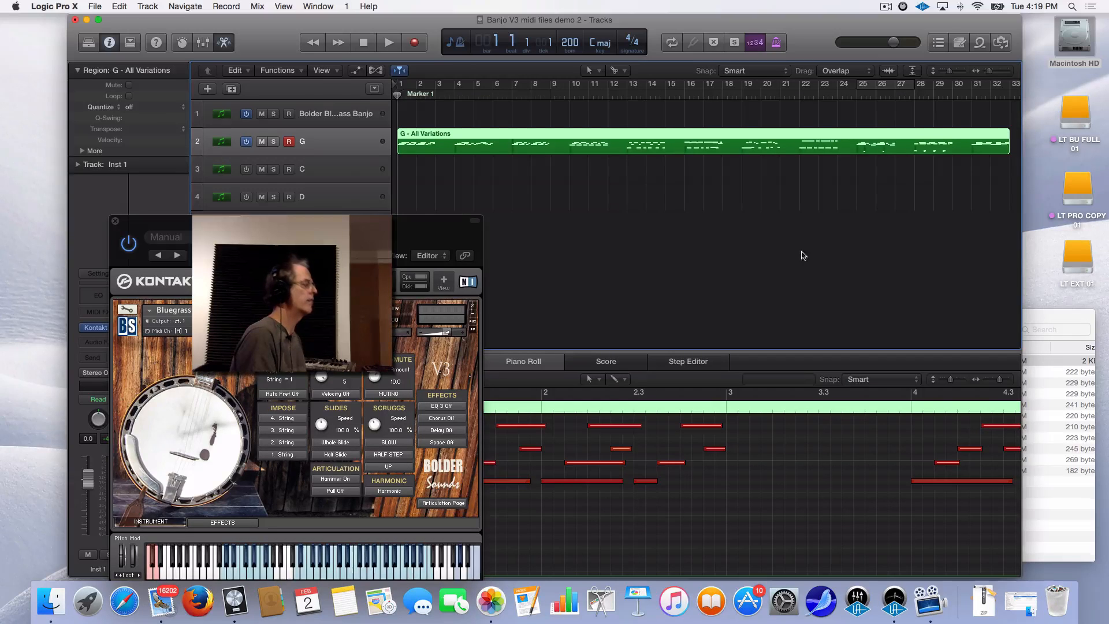
Split the G region at bars 4 and 6 and copy that piece to track 1, bar 1
{"action": "scroll", "coordinate": [846, 245], "scroll_direction": "right", "scroll_amount": 1}
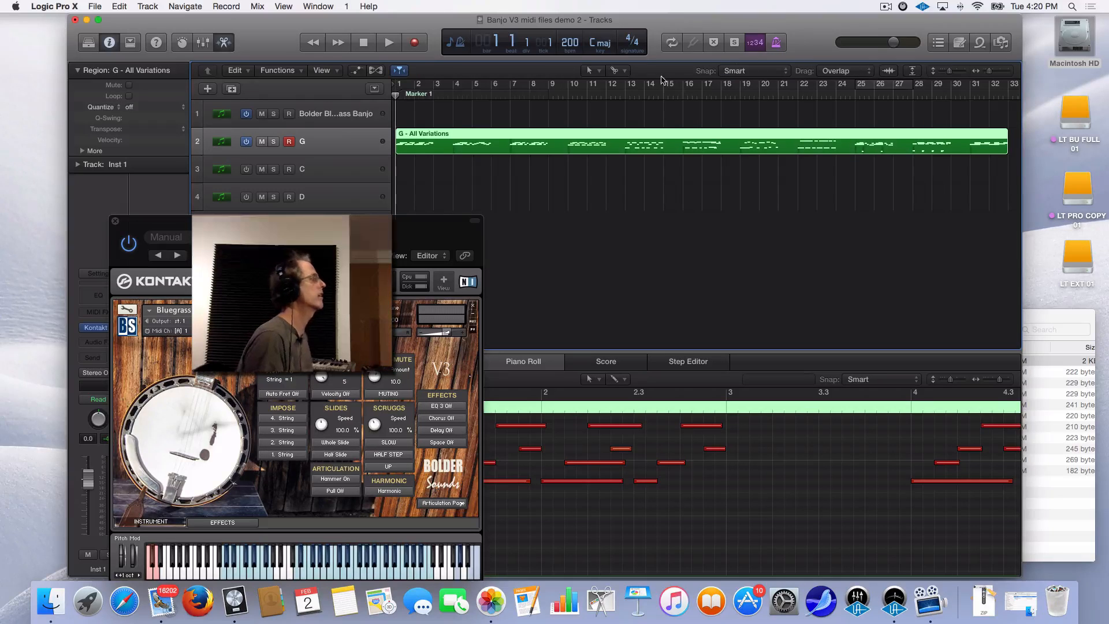
{"action": "left_click", "coordinate": [454, 146]}
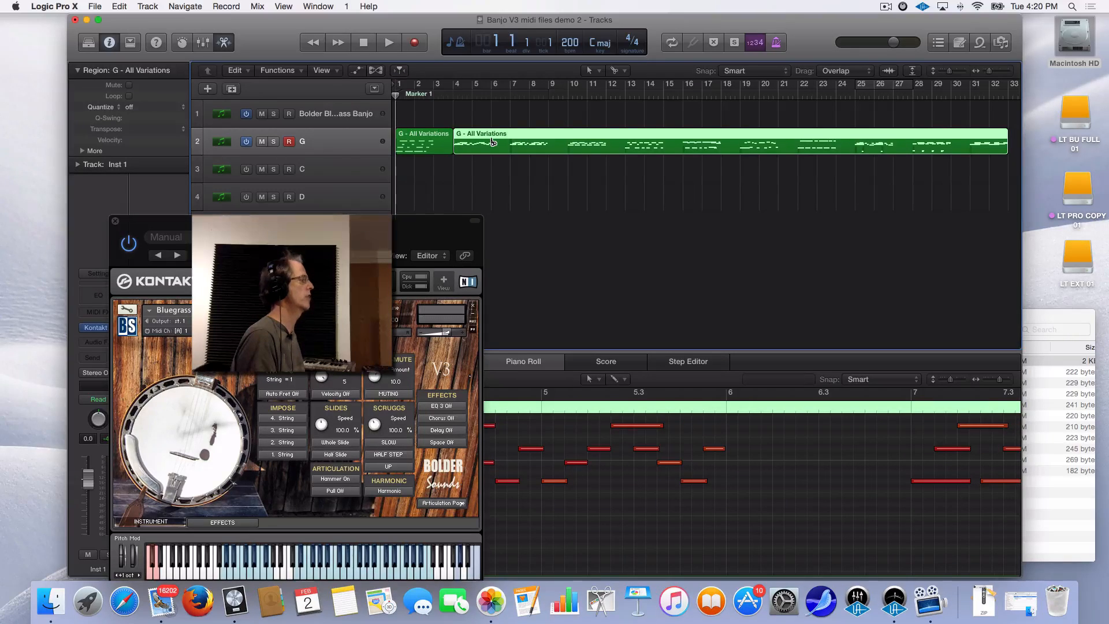
{"action": "left_click", "coordinate": [493, 142]}
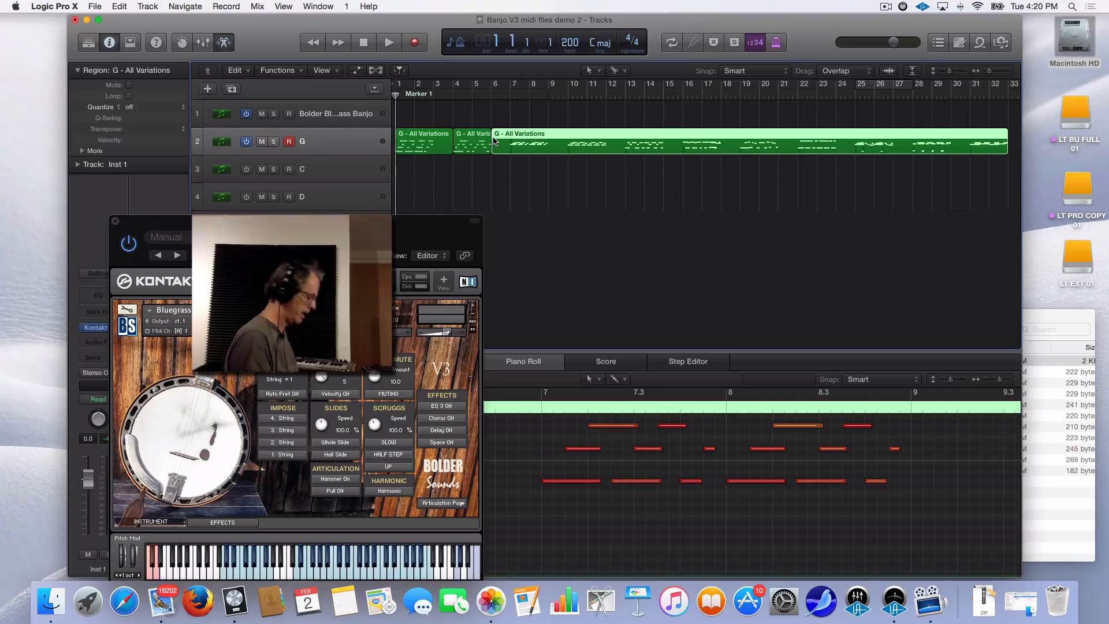
{"action": "left_click_drag", "start_coordinate": [468, 145], "coordinate": [471, 113]}
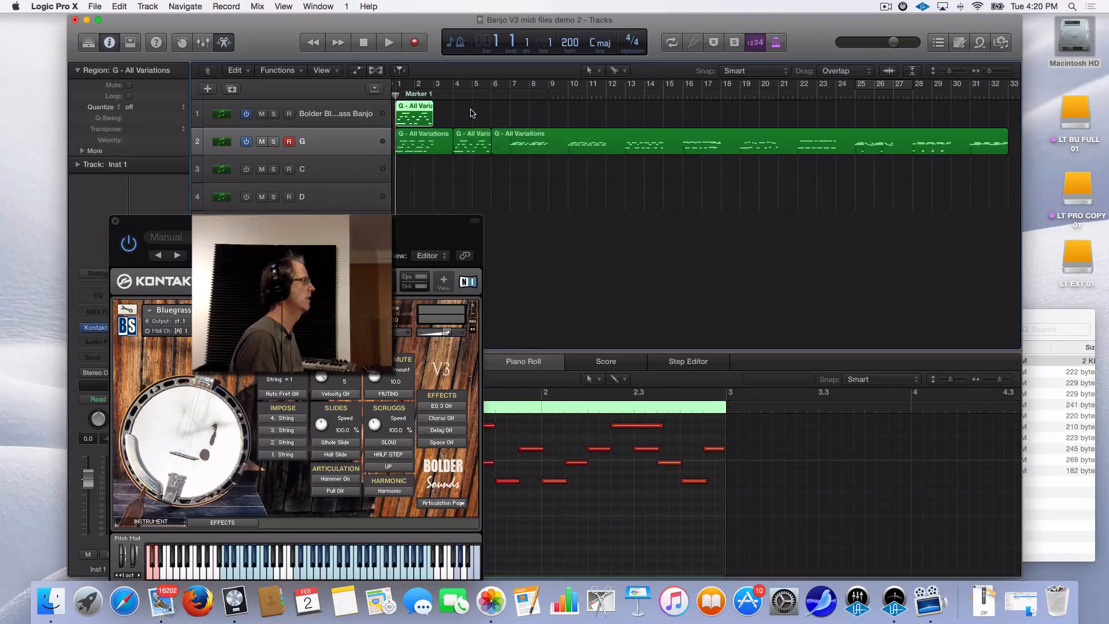
Audition the copied piece with track 2 off, then switch track 2 back on
{"action": "left_click", "coordinate": [246, 142]}
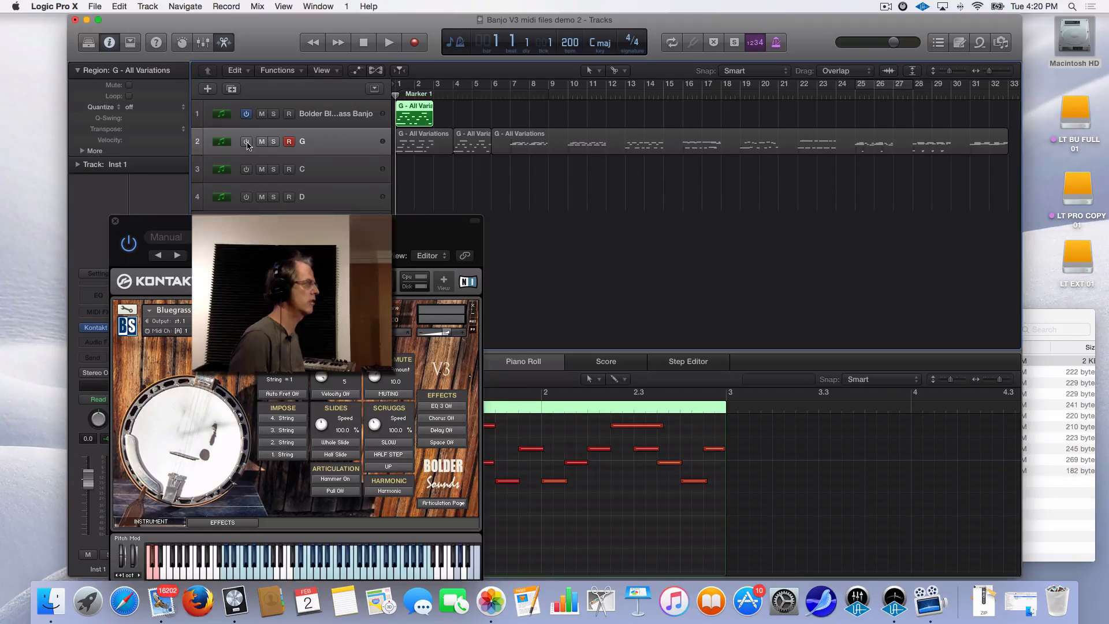
{"action": "key", "text": "space"}
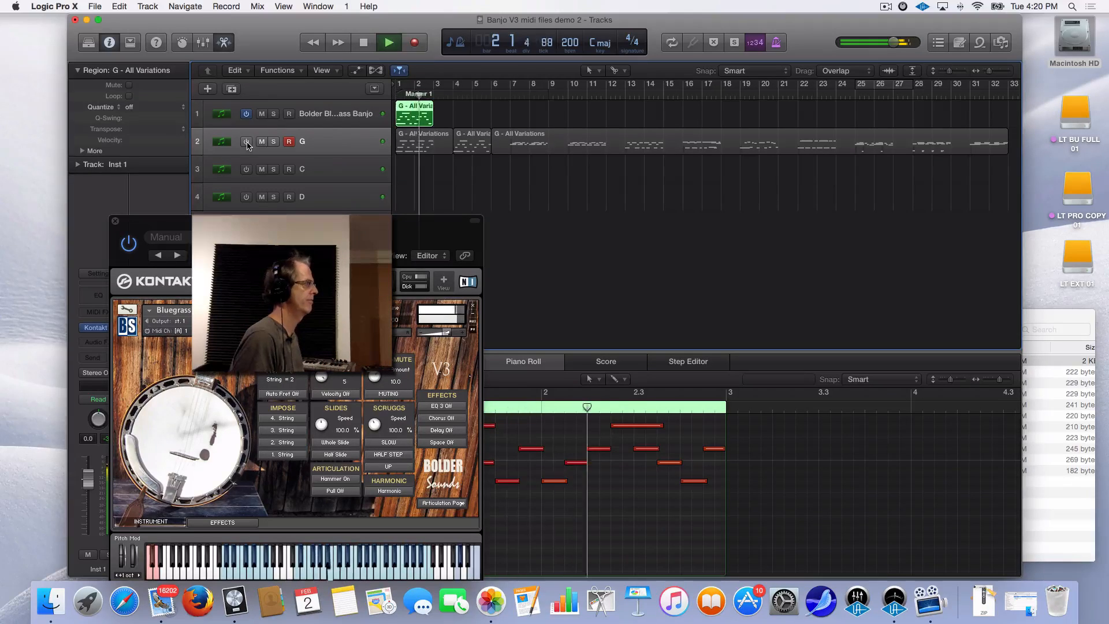
{"action": "key", "text": "space"}
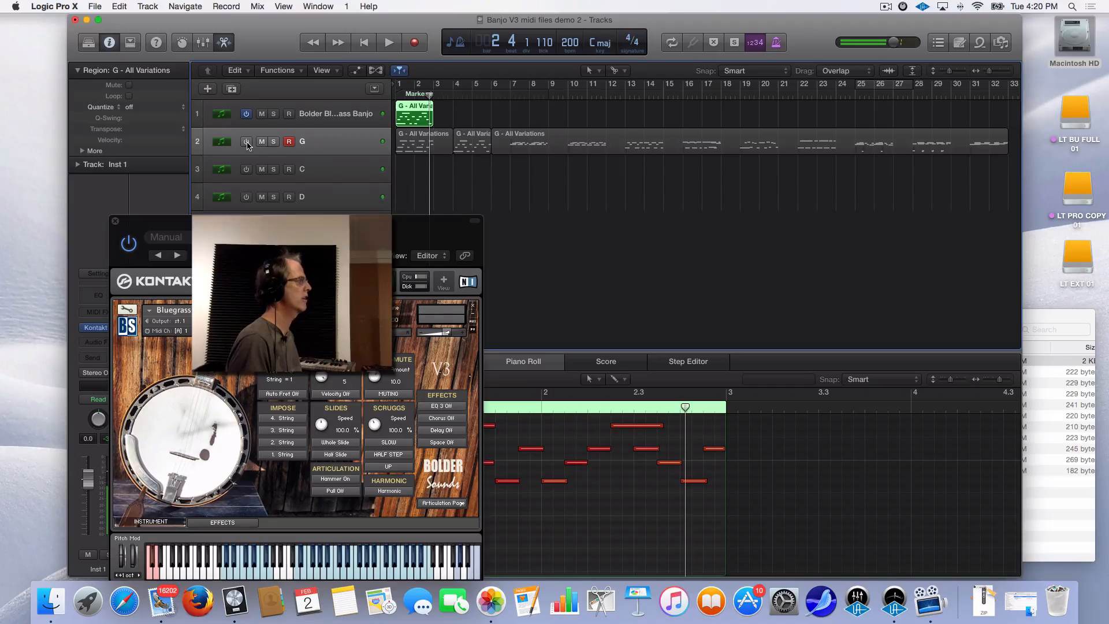
{"action": "left_click", "coordinate": [248, 142]}
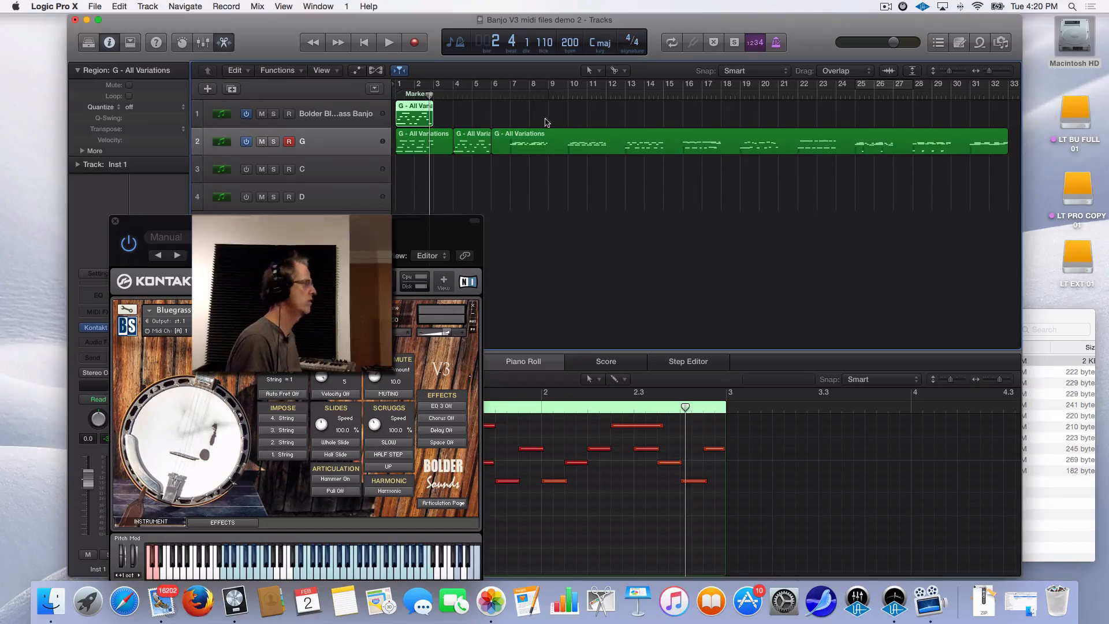
Split track 2's region at bars 10 and 12 and copy that piece to track 1, bar 3
{"action": "left_click", "coordinate": [575, 168]}
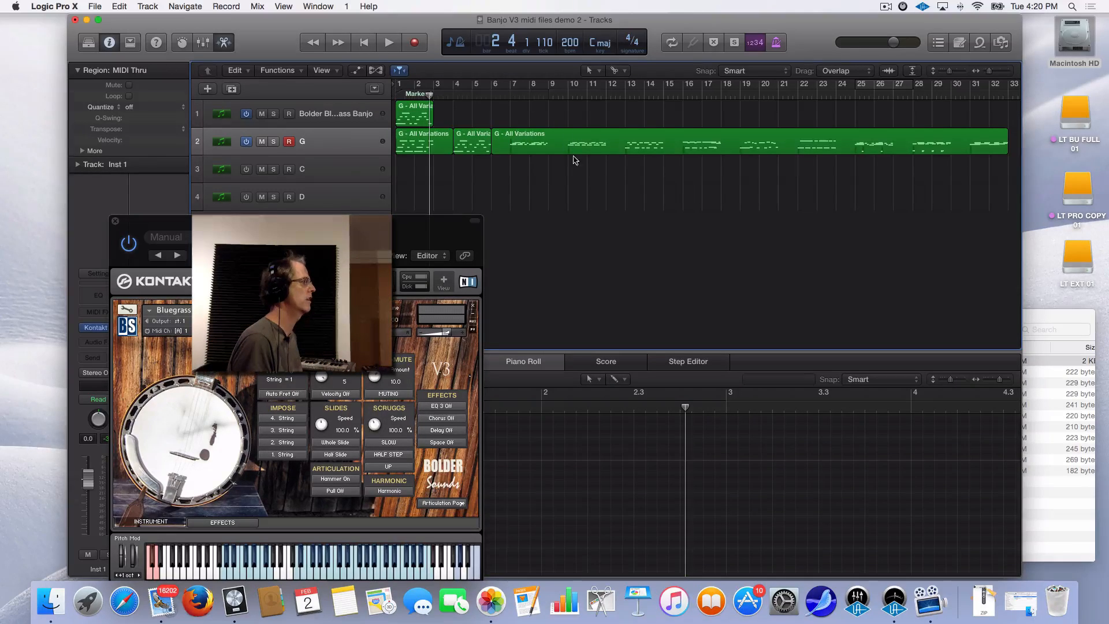
{"action": "left_click", "coordinate": [570, 139]}
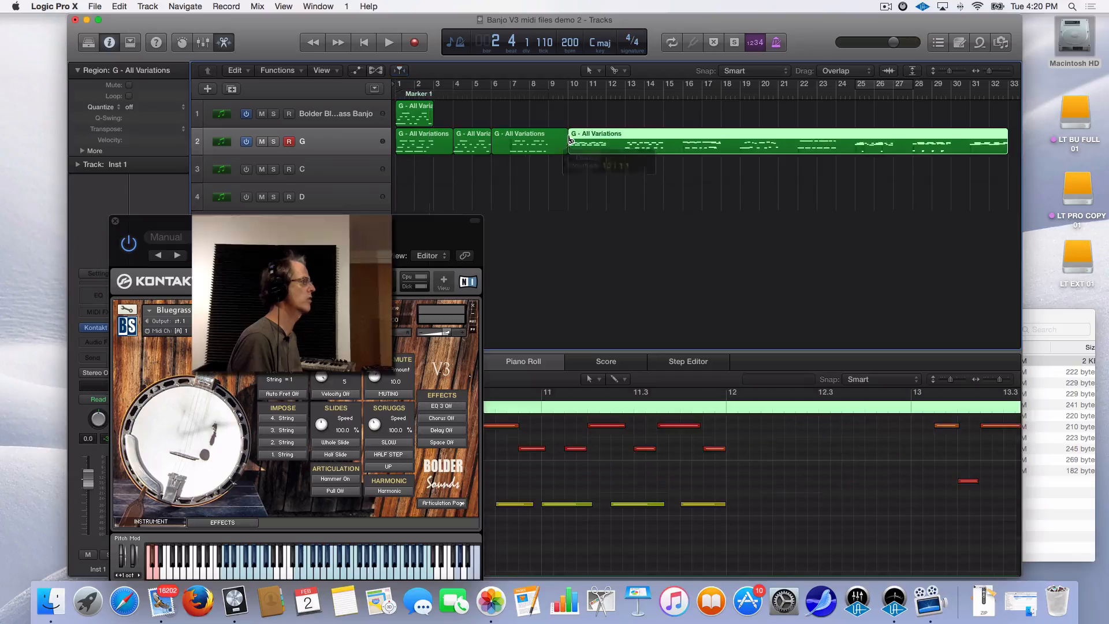
{"action": "left_click", "coordinate": [606, 145]}
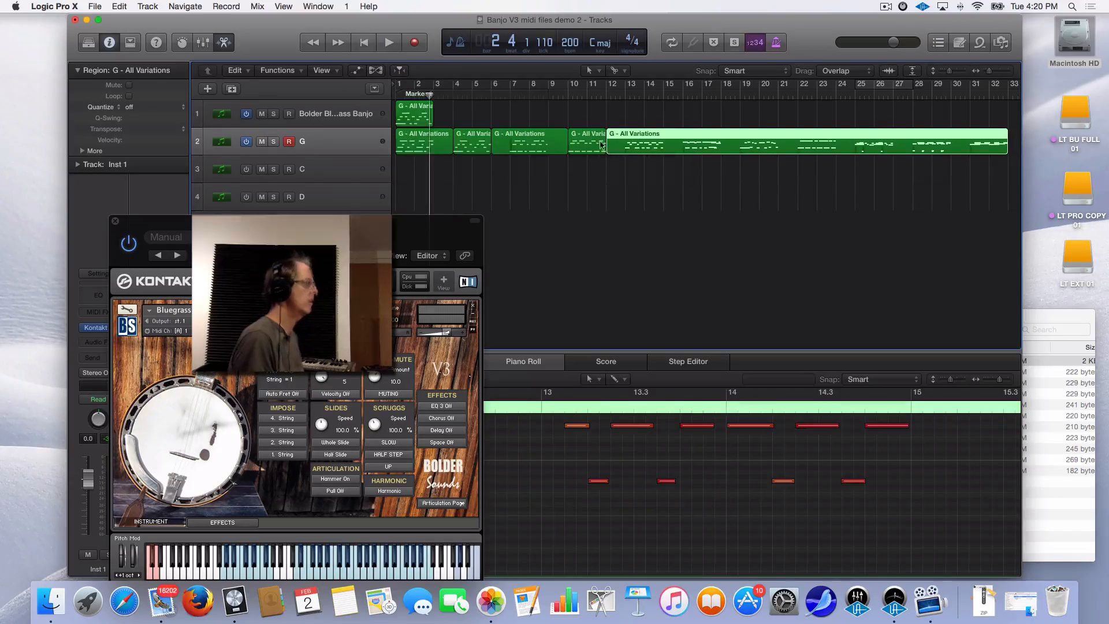
{"action": "left_click_drag", "start_coordinate": [581, 144], "coordinate": [447, 116]}
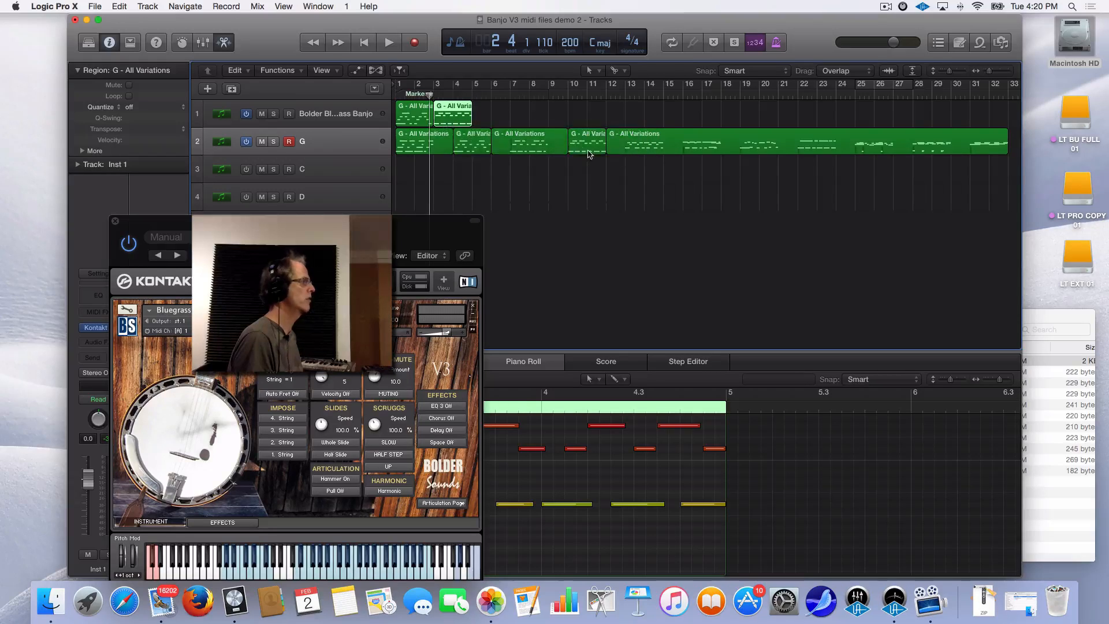
Split track 2's region at bars 13 and 15, undoing an accidental move to track 1
{"action": "left_click", "coordinate": [627, 149]}
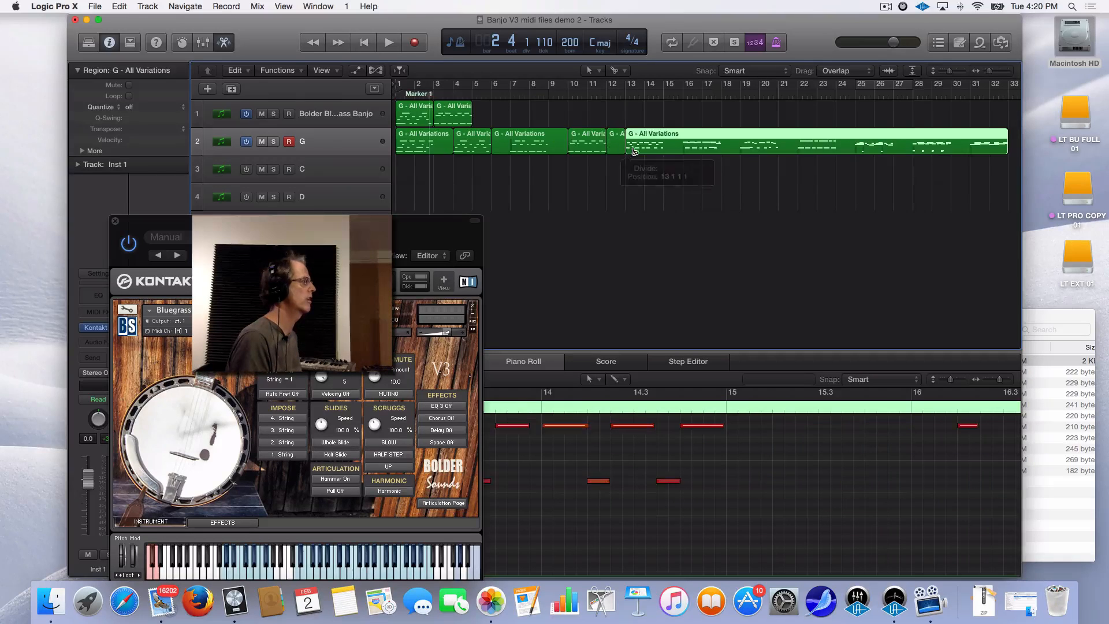
{"action": "left_click", "coordinate": [664, 145]}
{"action": "left_click_drag", "start_coordinate": [652, 142], "coordinate": [498, 114]}
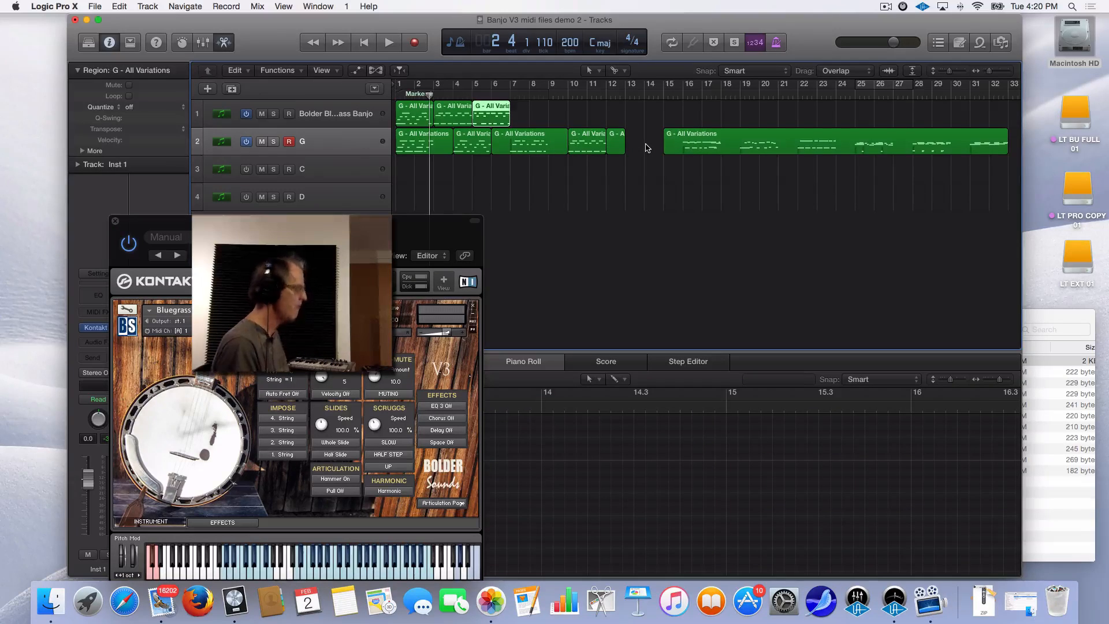
{"action": "key", "text": "super+z"}
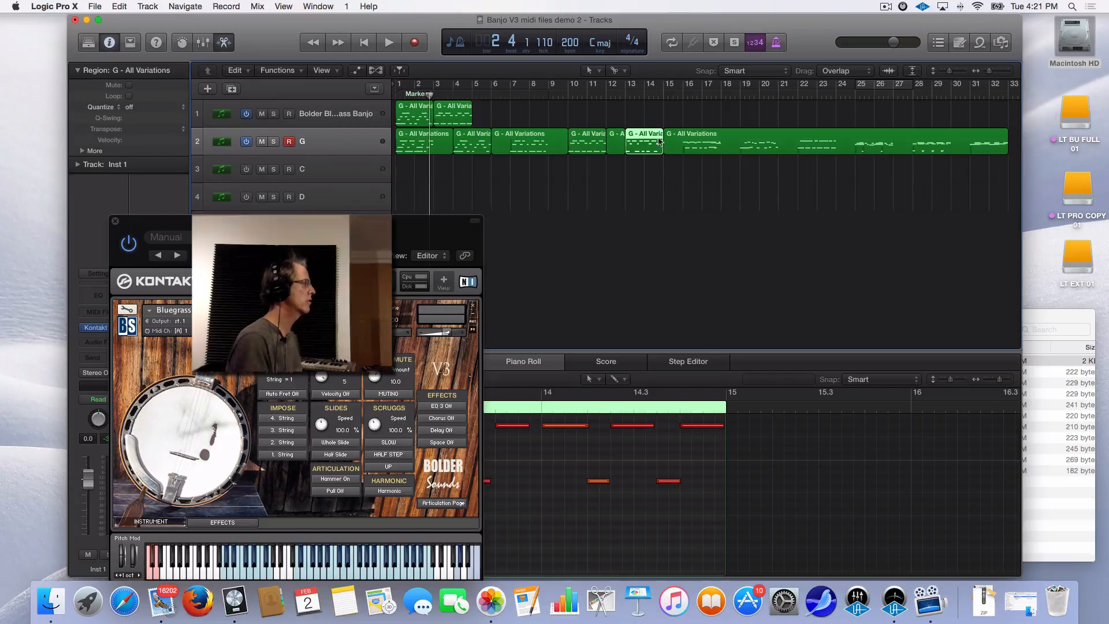
{"action": "left_click_drag", "start_coordinate": [450, 256], "coordinate": [396, 266]}
Drag C - All Variations.mid from the C folder onto track 3, then switch tracks 1 and 2 off
{"action": "left_click", "coordinate": [1073, 317]}
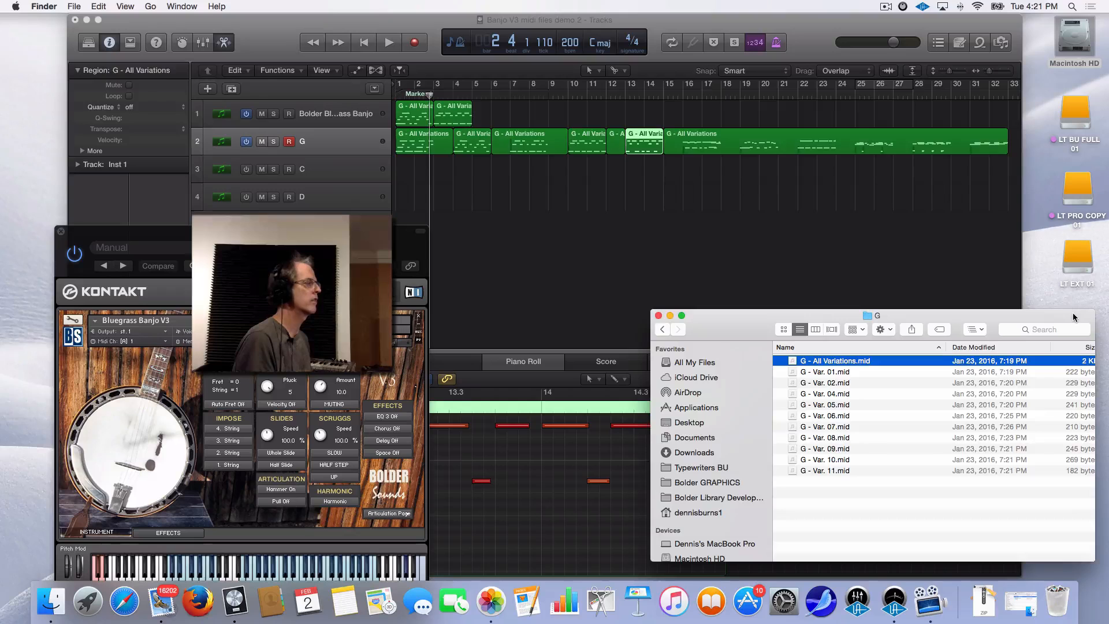
{"action": "left_click", "coordinate": [663, 330]}
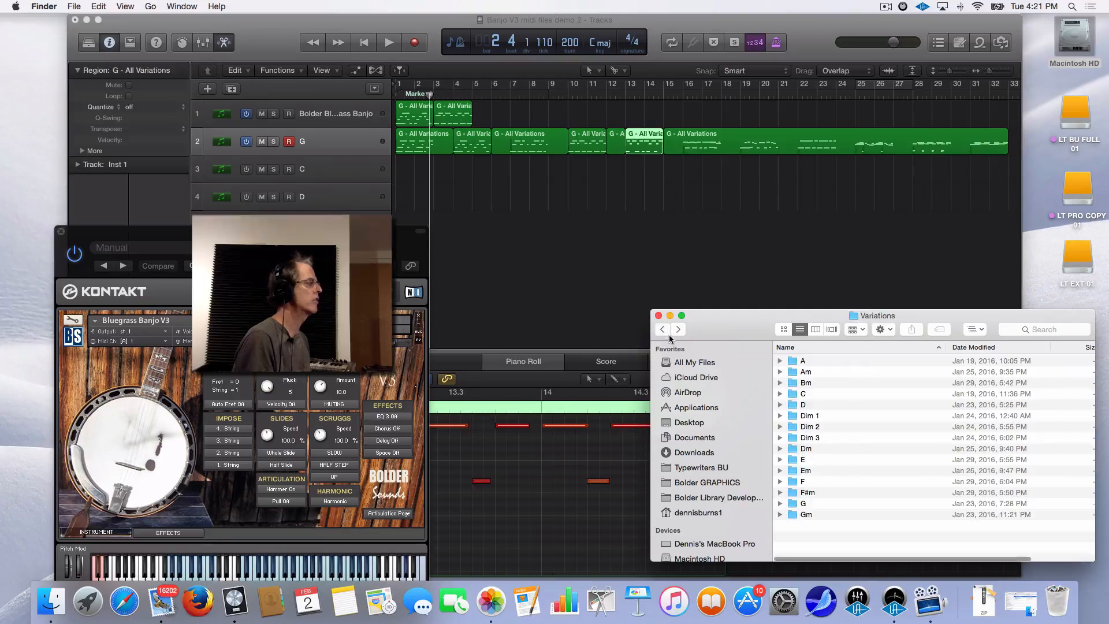
{"action": "double_click", "coordinate": [795, 395]}
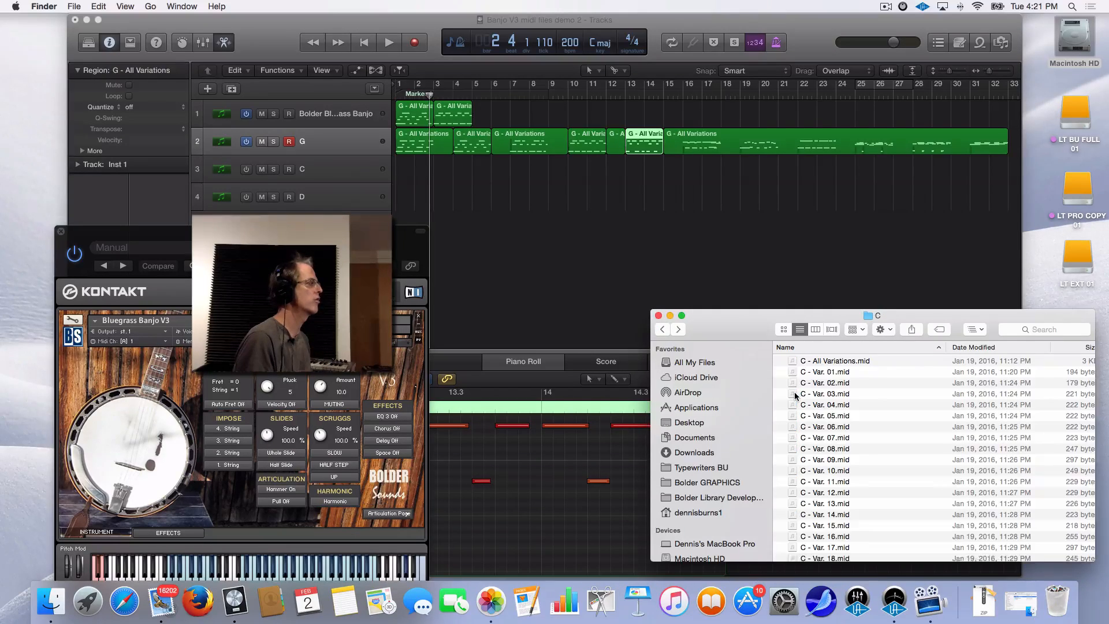
{"action": "left_click", "coordinate": [834, 362]}
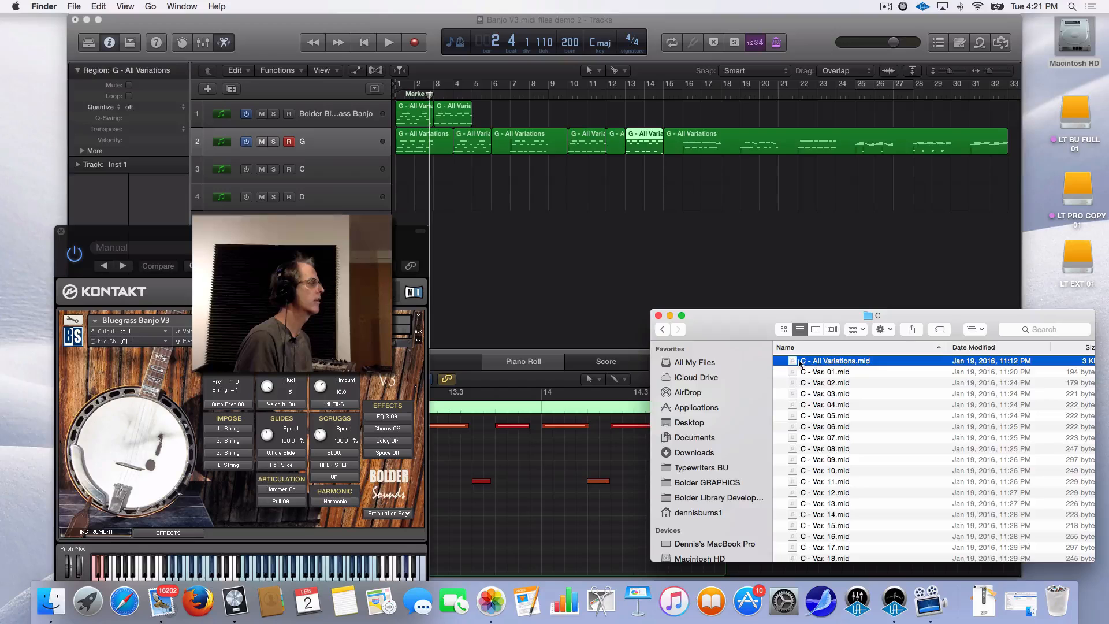
{"action": "left_click_drag", "start_coordinate": [794, 363], "coordinate": [405, 172]}
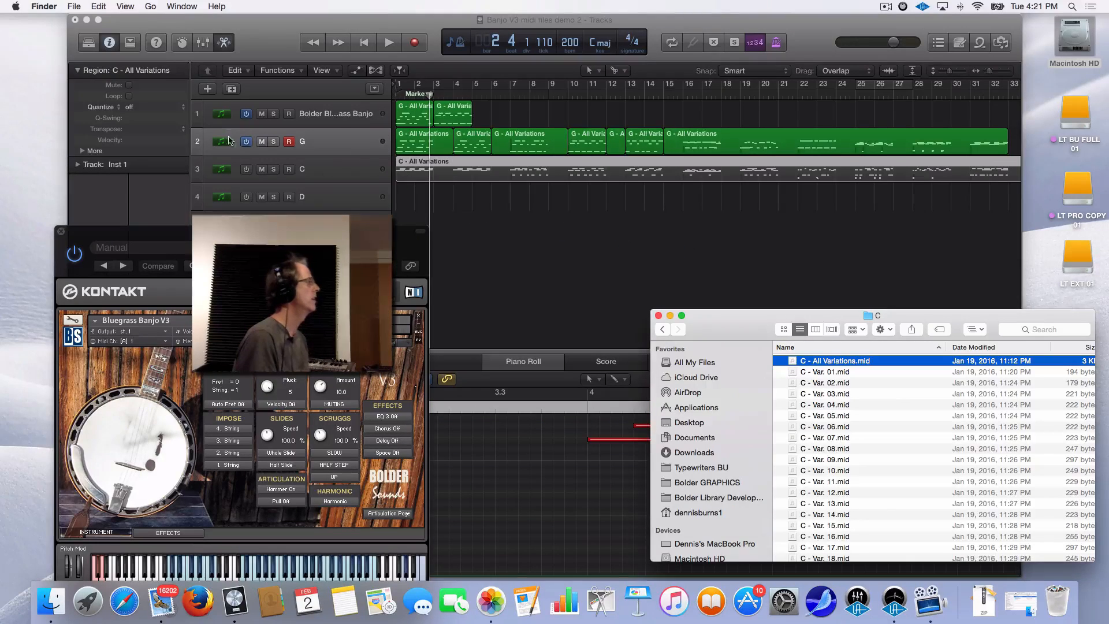
{"action": "left_click", "coordinate": [247, 142]}
{"action": "left_click", "coordinate": [246, 114]}
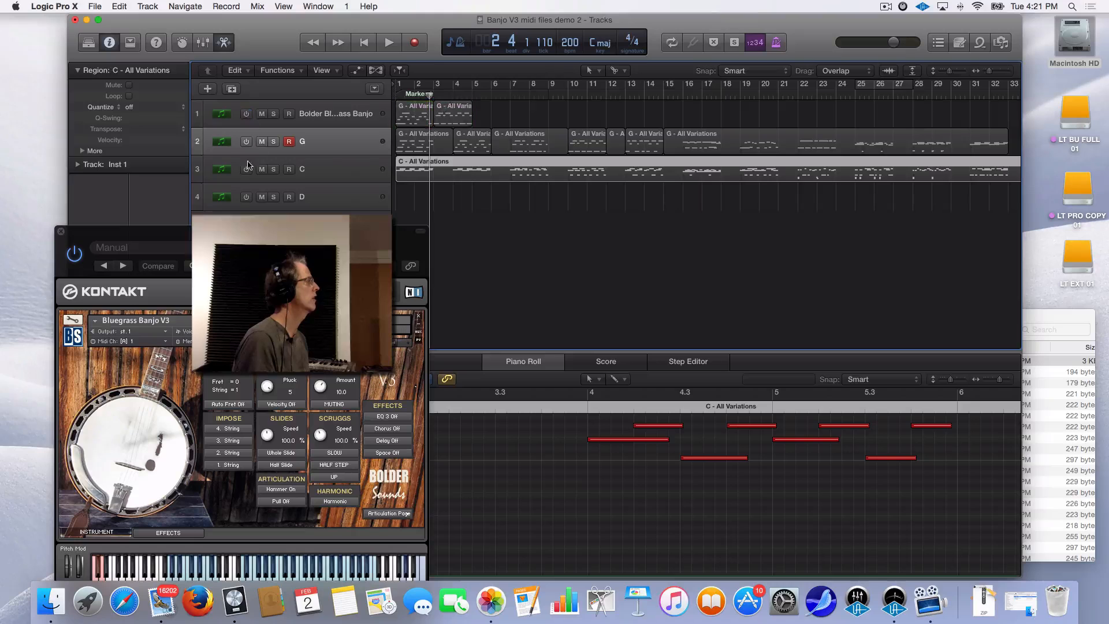
Turn on track 3 and play the C - All Variations region from bar 1
{"action": "left_click", "coordinate": [246, 169]}
{"action": "key", "text": "Return"}
{"action": "key", "text": "space"}
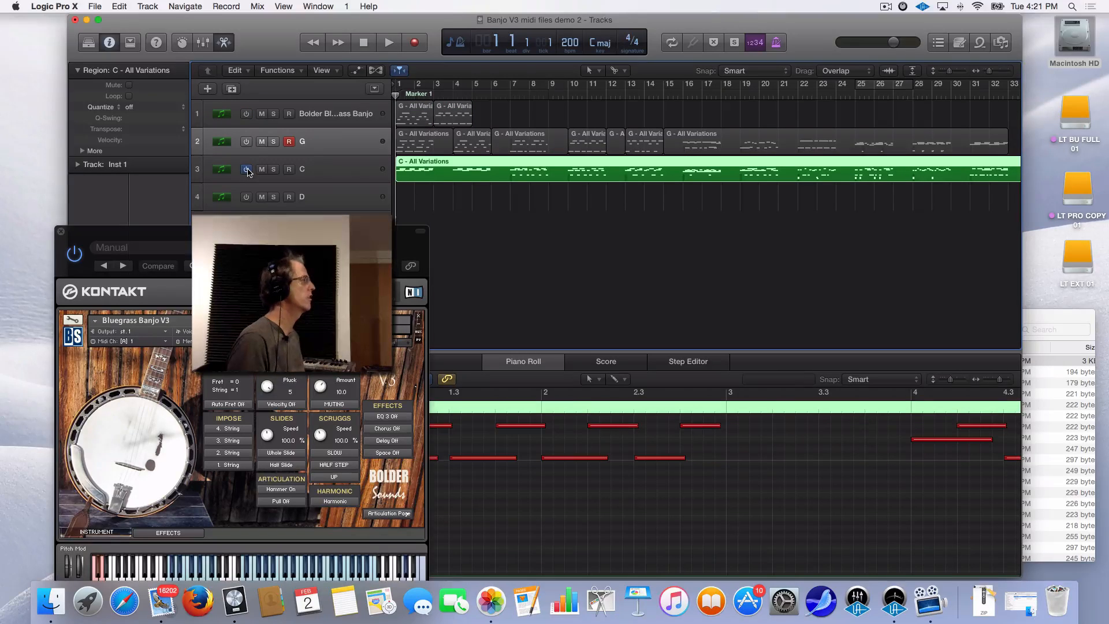
{"action": "key", "text": "space"}
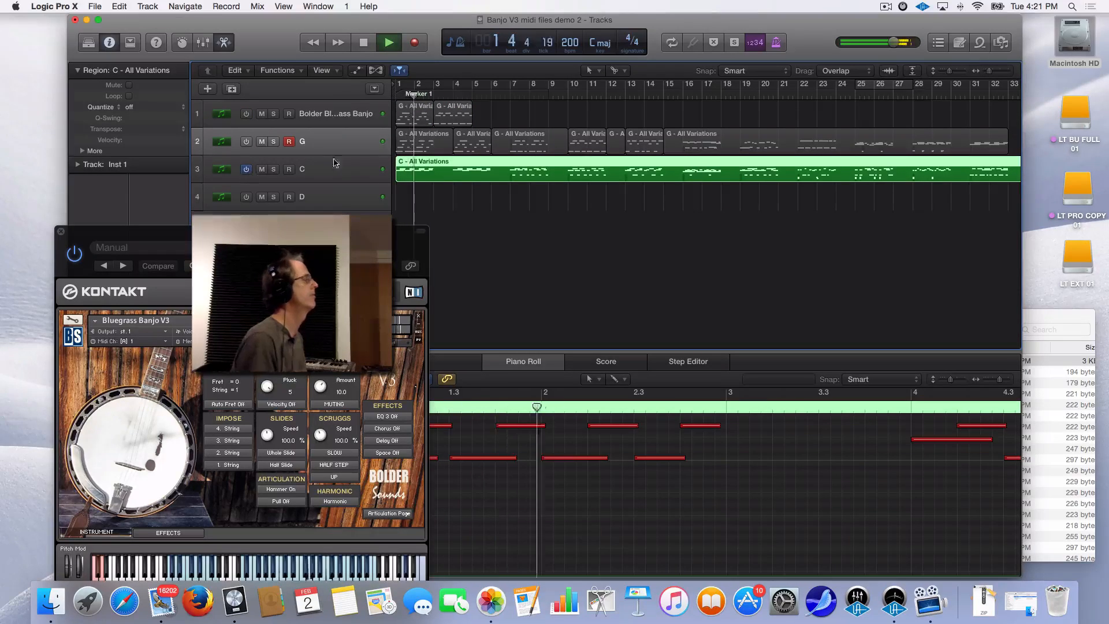
Restart playback from bar 7 and stop around bar 23
{"action": "key", "text": "space"}
{"action": "left_click", "coordinate": [510, 95]}
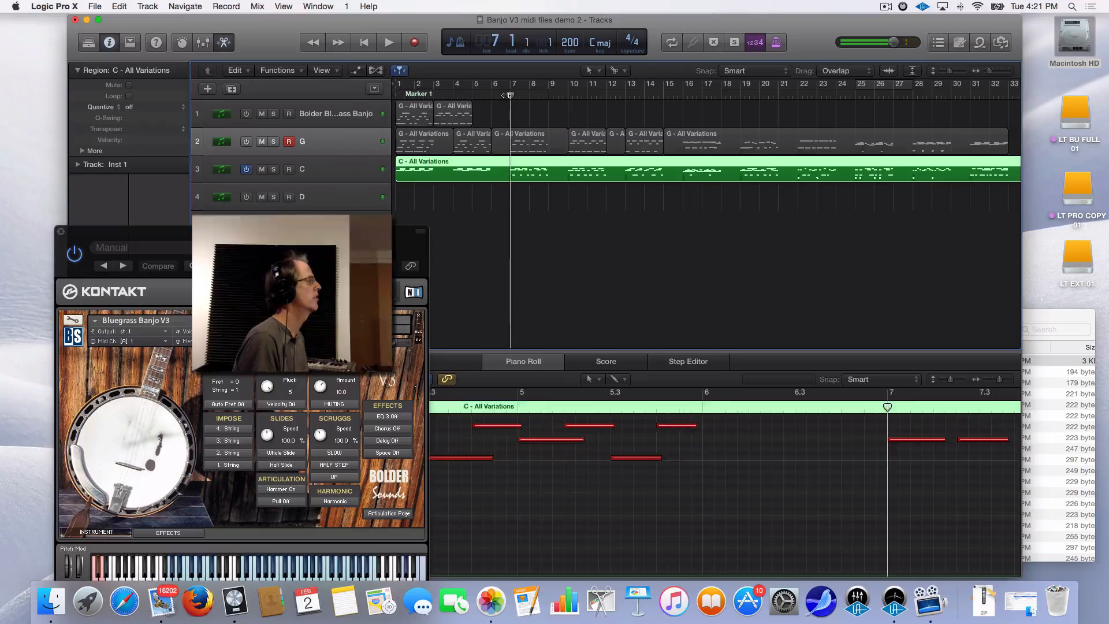
{"action": "key", "text": "space"}
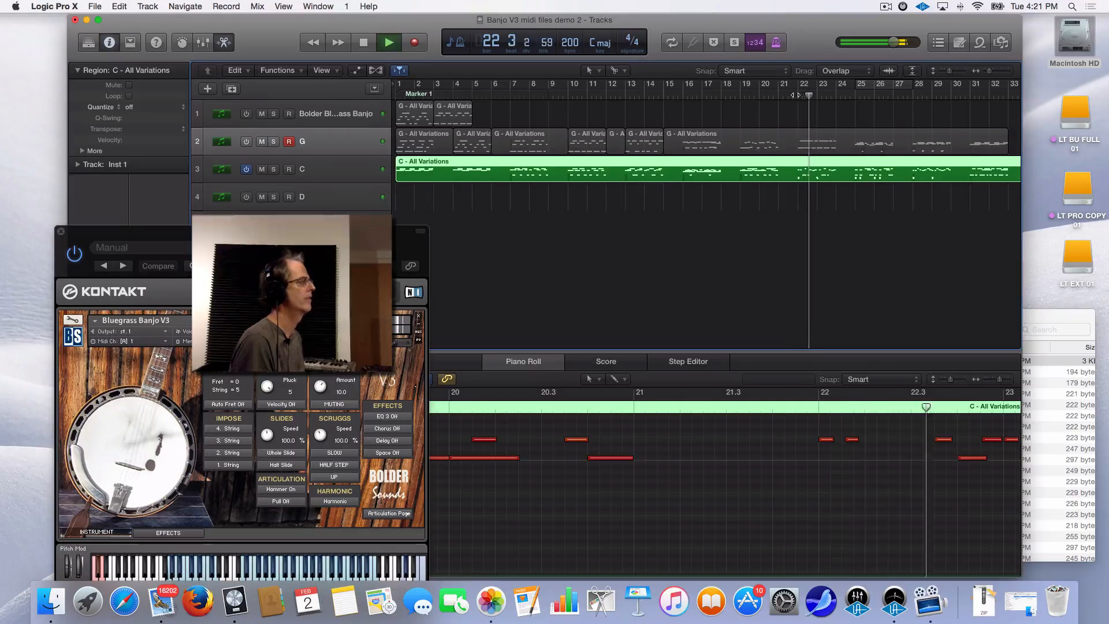
{"action": "key", "text": "space"}
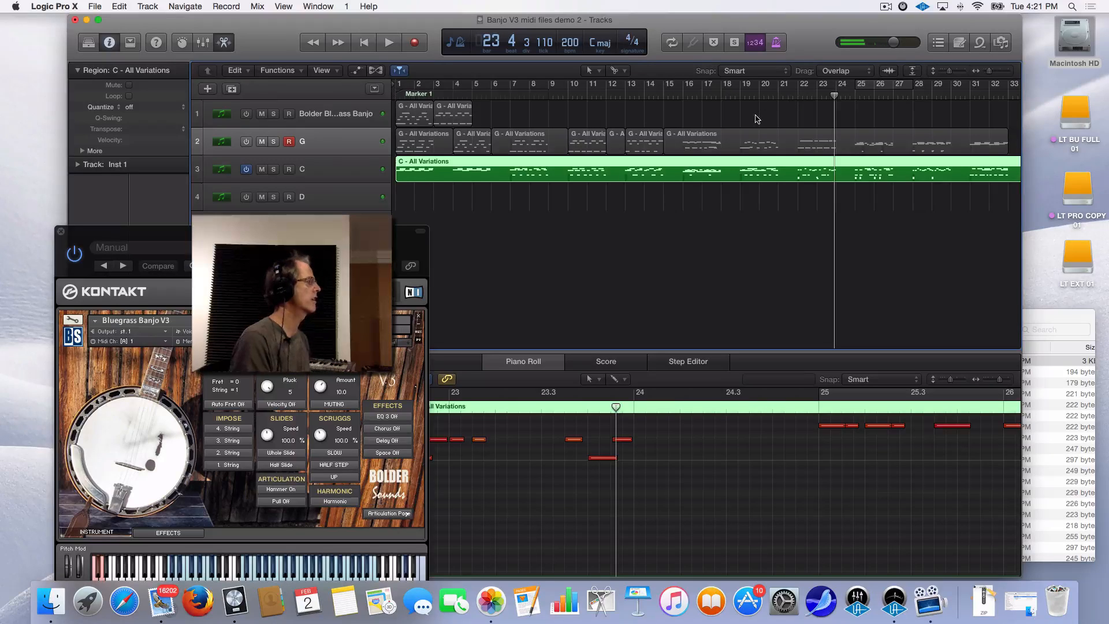
Drop D - All Variations.mid from Finder's D folder onto track 4, turning track C off and D on
{"action": "left_click", "coordinate": [1048, 318]}
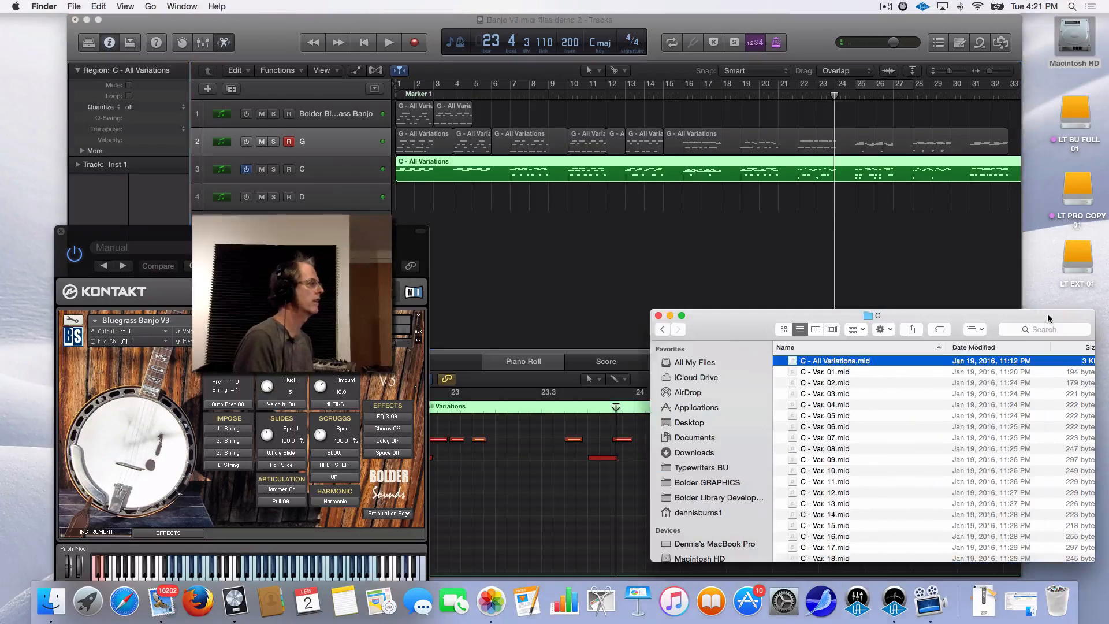
{"action": "left_click", "coordinate": [662, 330]}
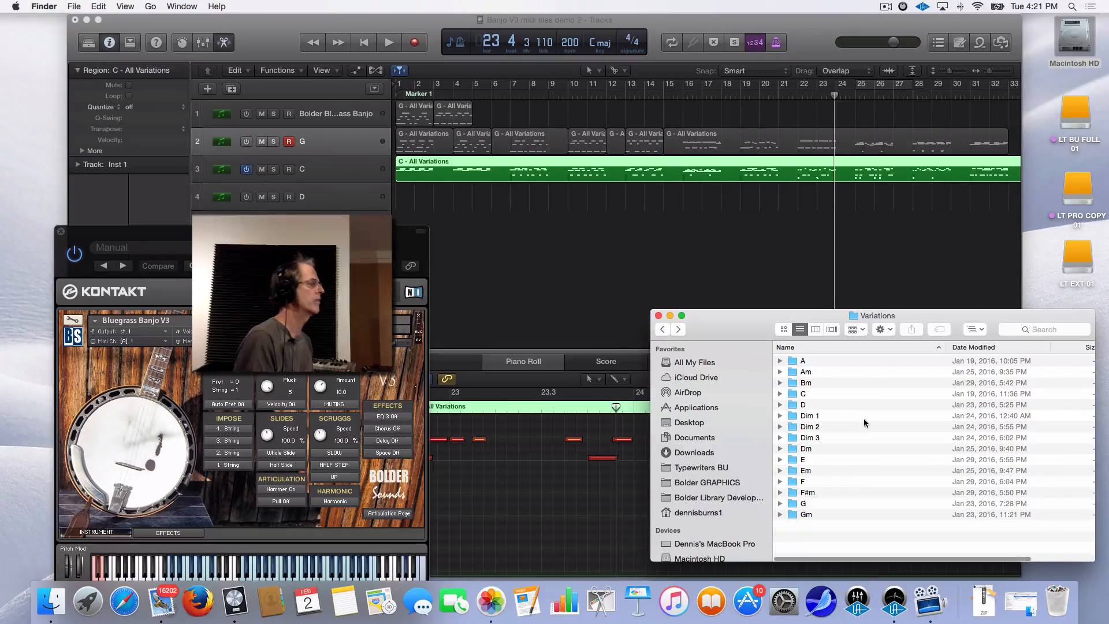
{"action": "double_click", "coordinate": [793, 406]}
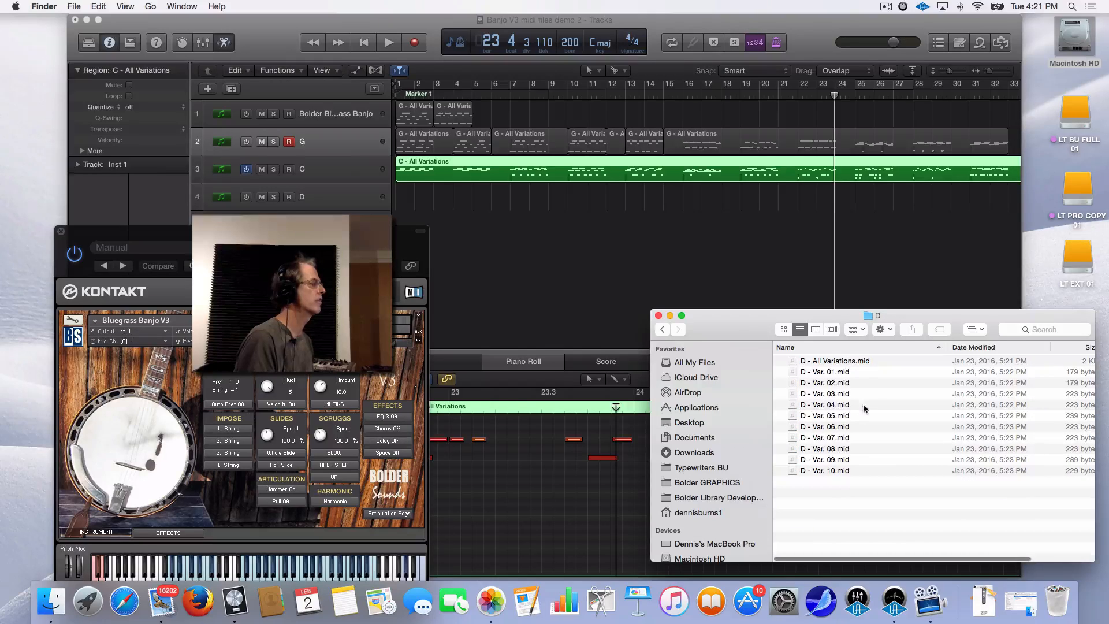
{"action": "left_click", "coordinate": [854, 361]}
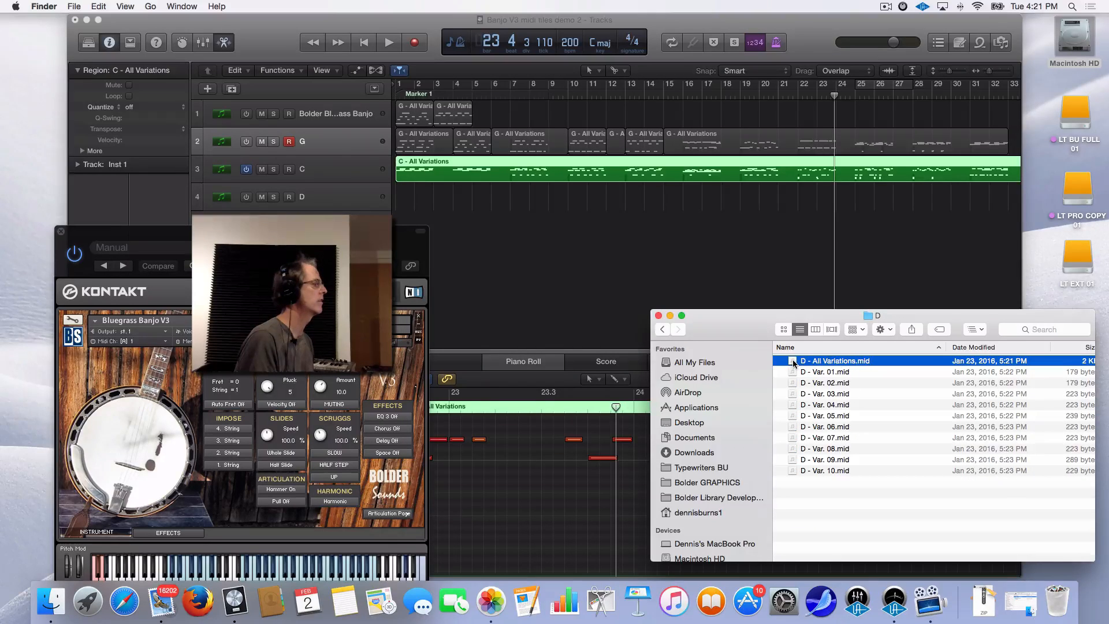
{"action": "left_click_drag", "start_coordinate": [793, 363], "coordinate": [391, 195]}
{"action": "left_click", "coordinate": [248, 170]}
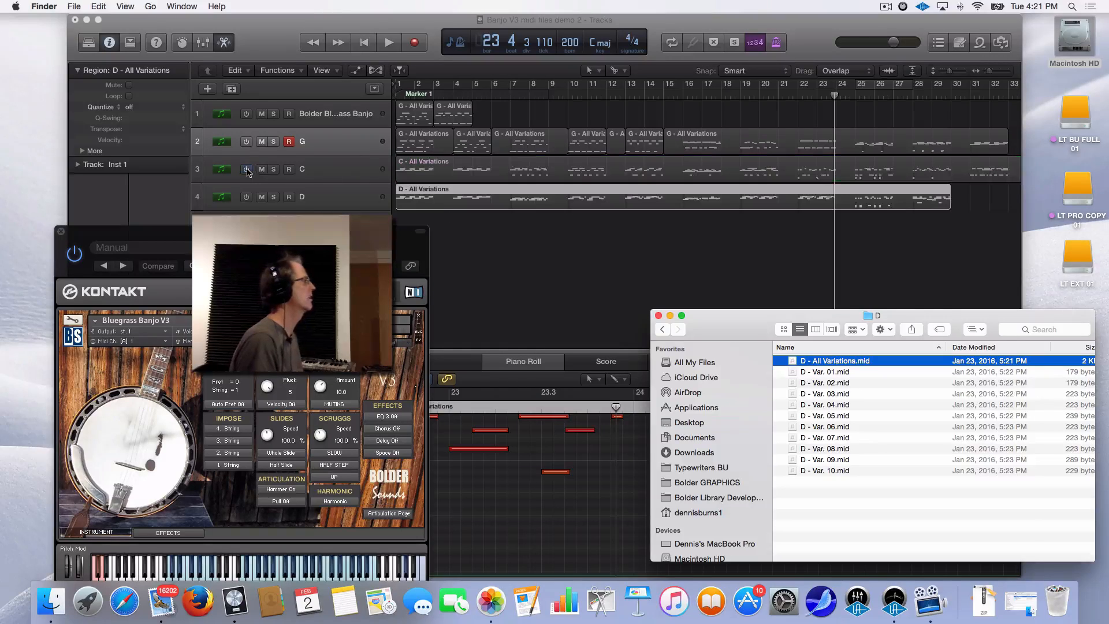
{"action": "left_click", "coordinate": [247, 198]}
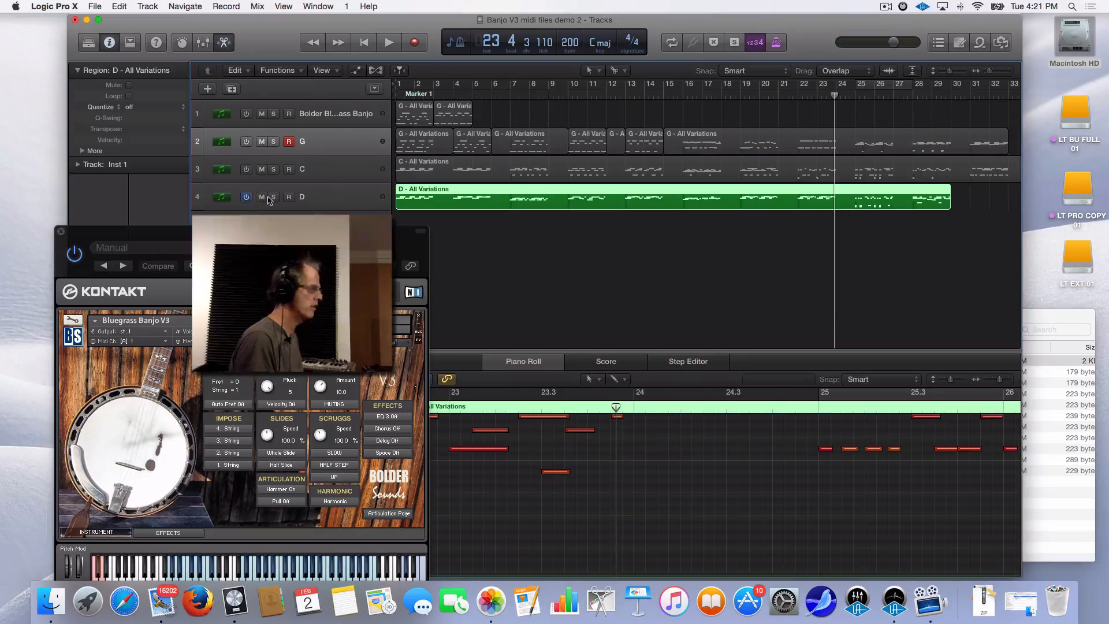
Preview the D region from bar 6, then split it at bars 7 and 9
{"action": "left_click", "coordinate": [507, 94]}
{"action": "key", "text": "space"}
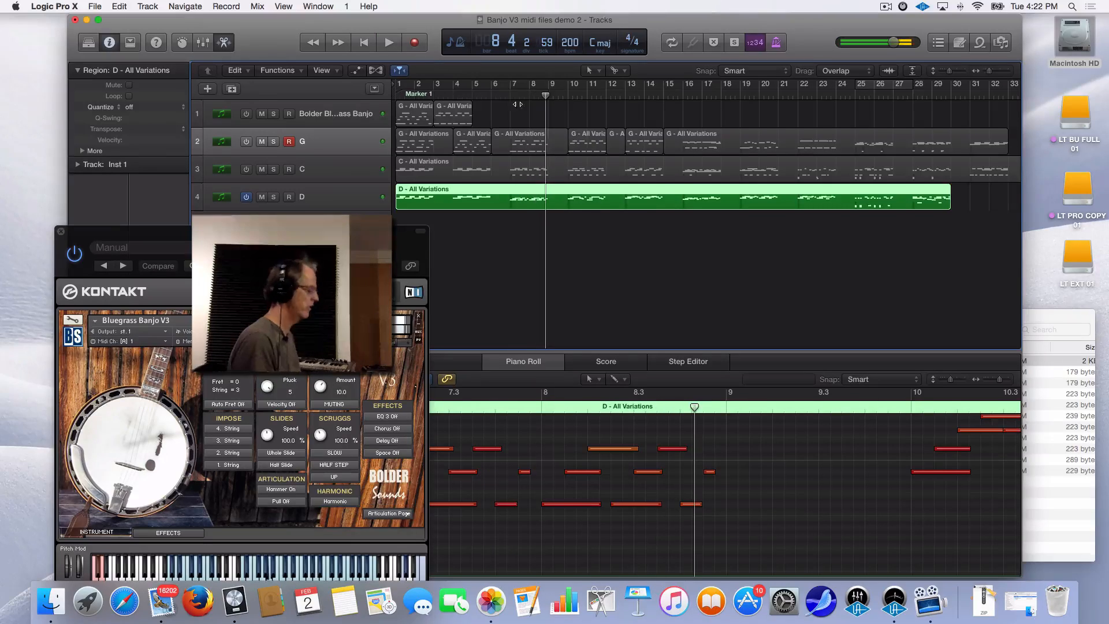
{"action": "key", "text": "space"}
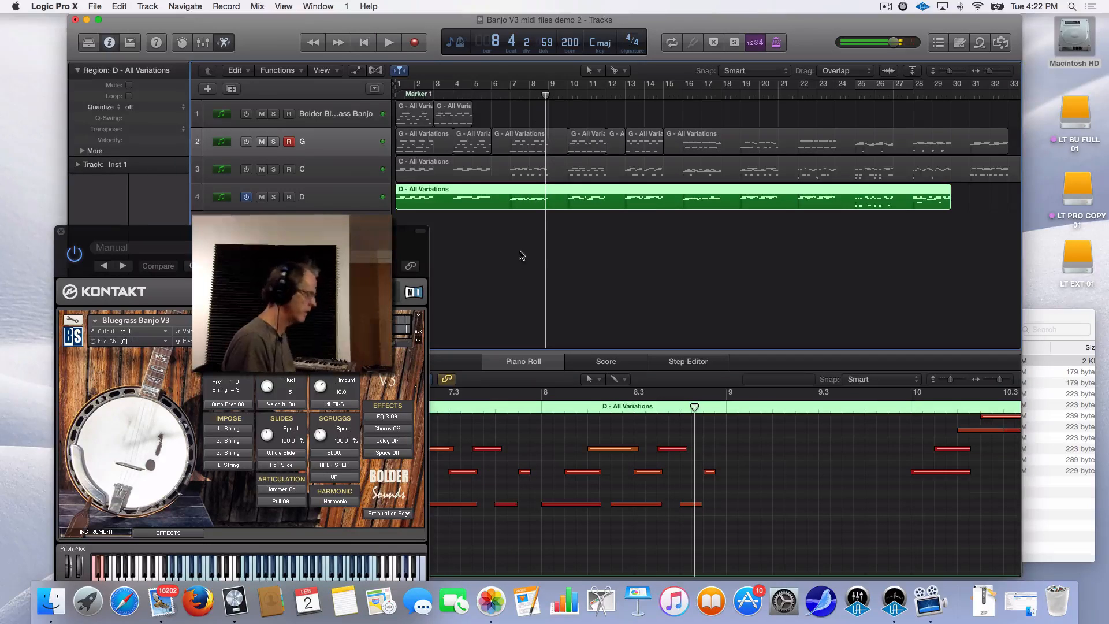
{"action": "left_click", "coordinate": [511, 202]}
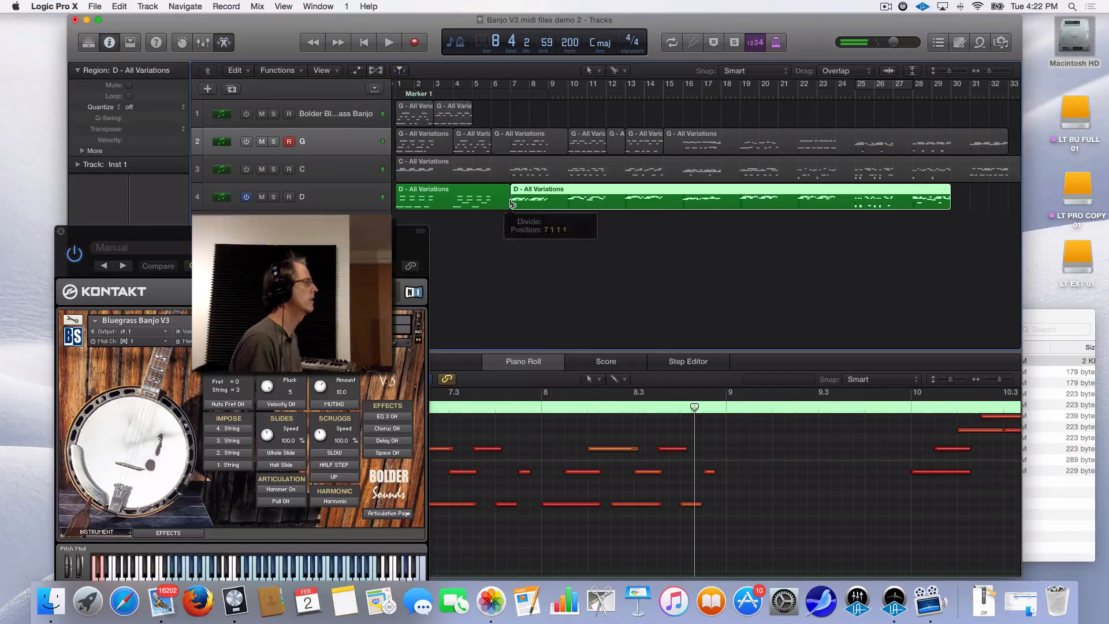
{"action": "left_click", "coordinate": [549, 207]}
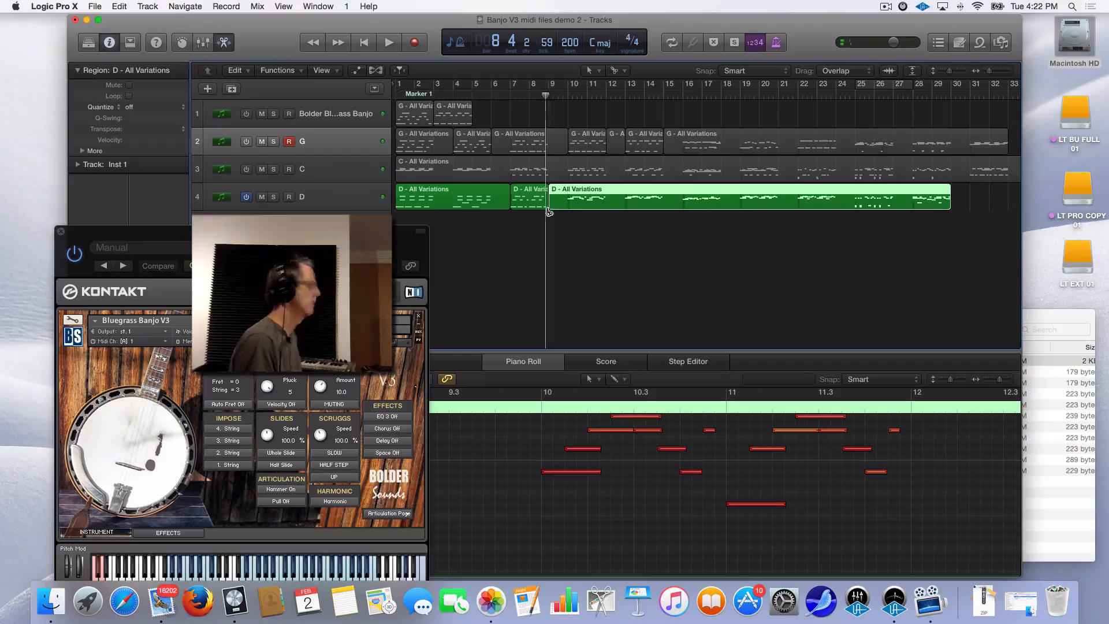
Option-drag a copy of the bars 7–9 piece to track 1 at bar 5, enabling track 1 and disabling D
{"action": "left_click", "coordinate": [517, 193]}
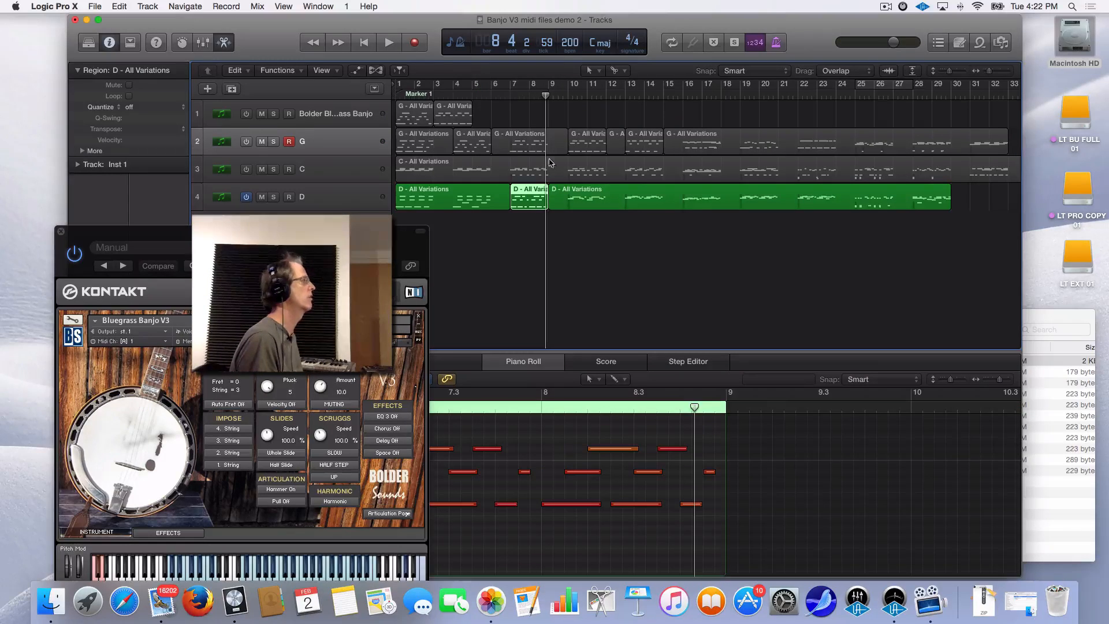
{"action": "left_click", "coordinate": [527, 198], "text": "alt"}
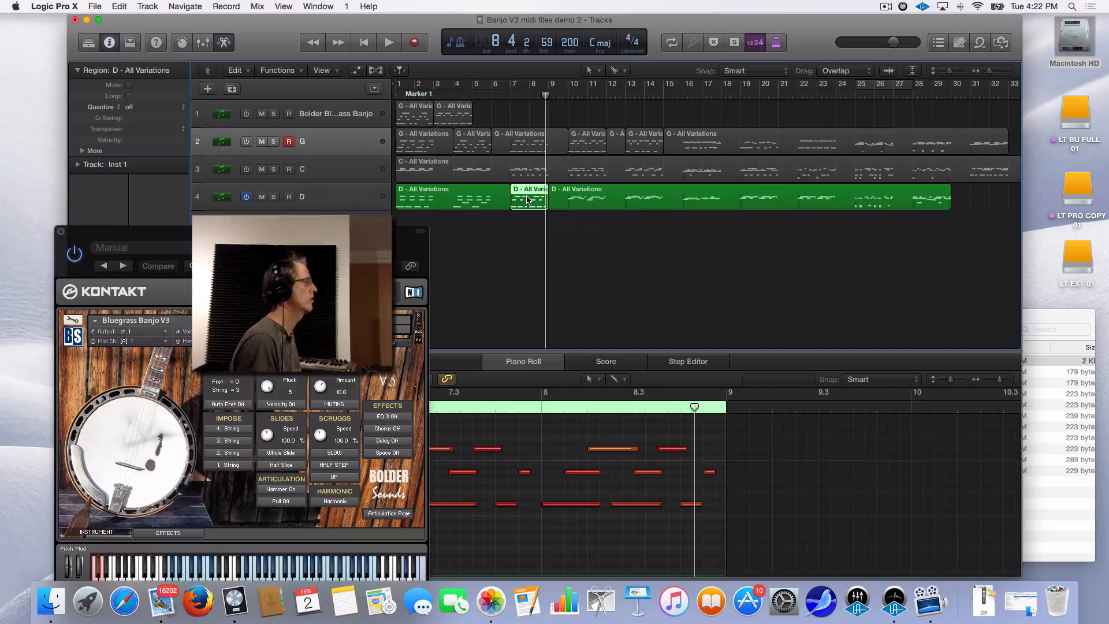
{"action": "left_click_drag", "start_coordinate": [527, 198], "coordinate": [489, 114]}
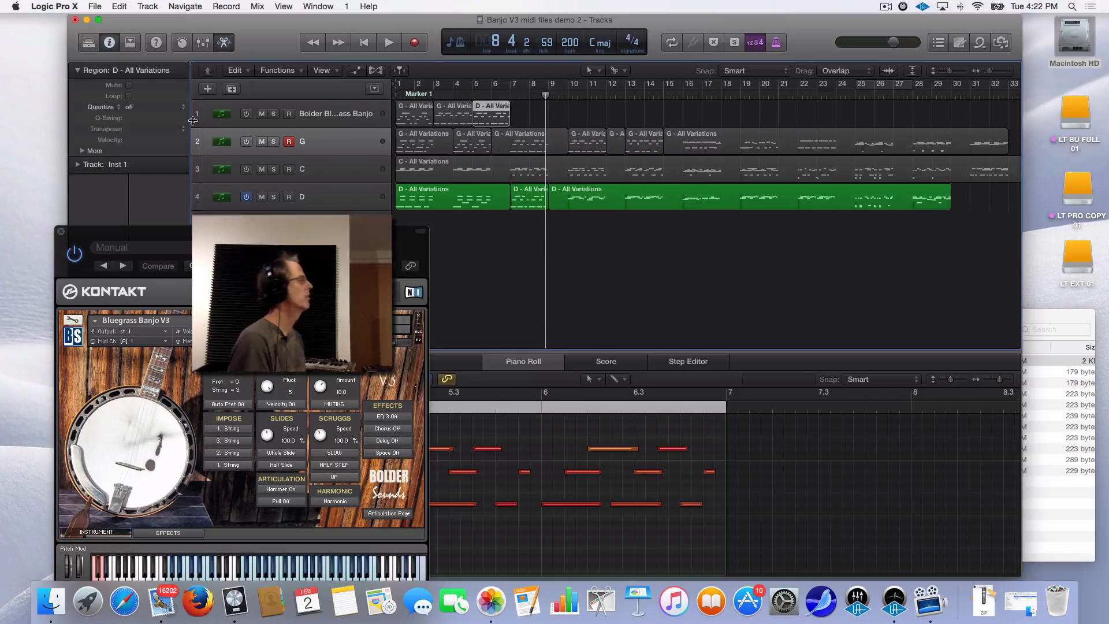
{"action": "left_click", "coordinate": [246, 114]}
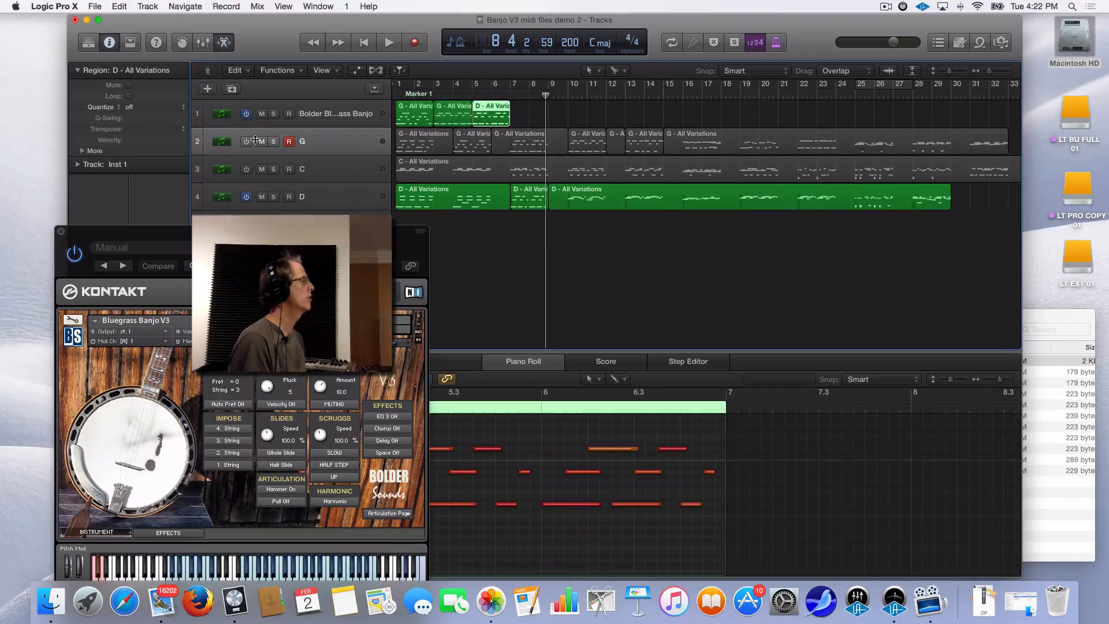
{"action": "left_click", "coordinate": [246, 198]}
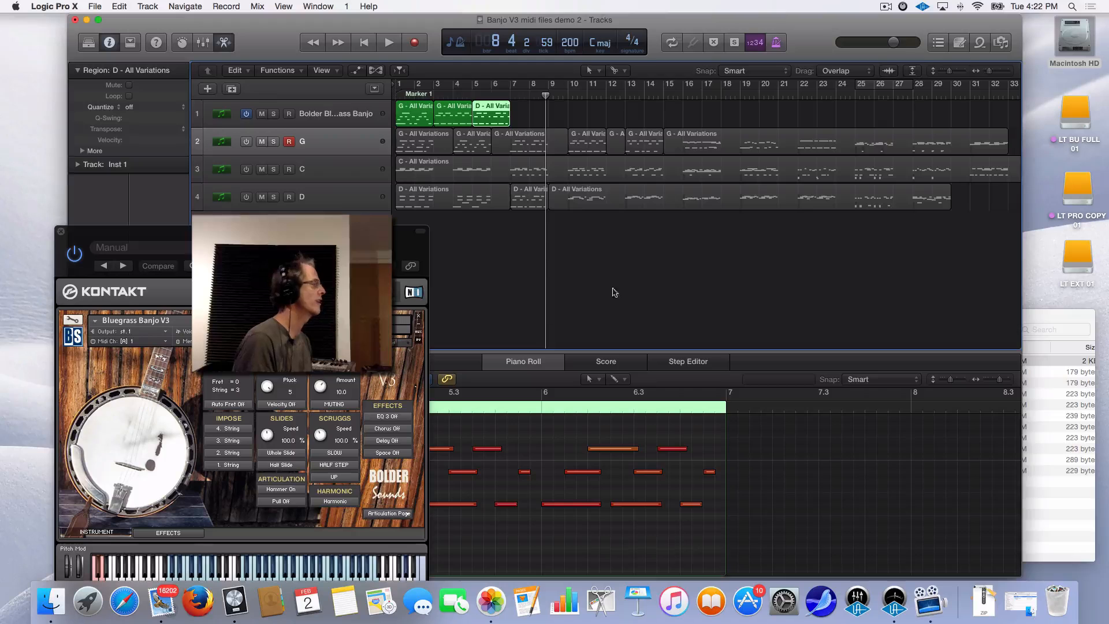
{"action": "scroll", "coordinate": [621, 284], "scroll_direction": "left", "scroll_amount": 1}
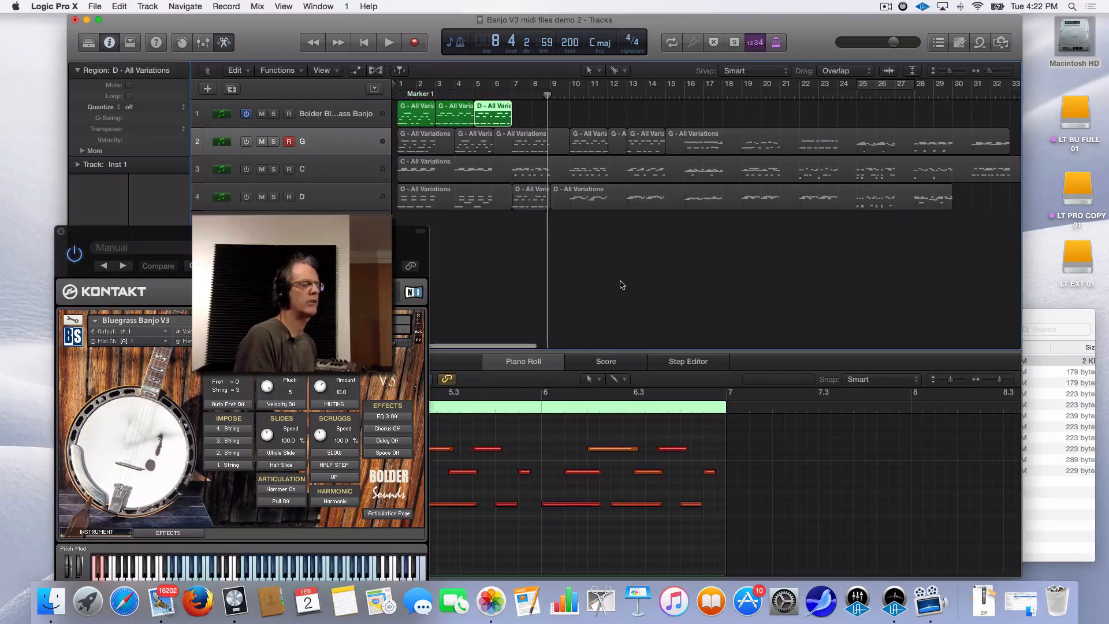
Drag a cycle range in the ruler from bar 79 to bar 102
{"action": "scroll", "coordinate": [621, 285], "scroll_direction": "right", "scroll_amount": 20}
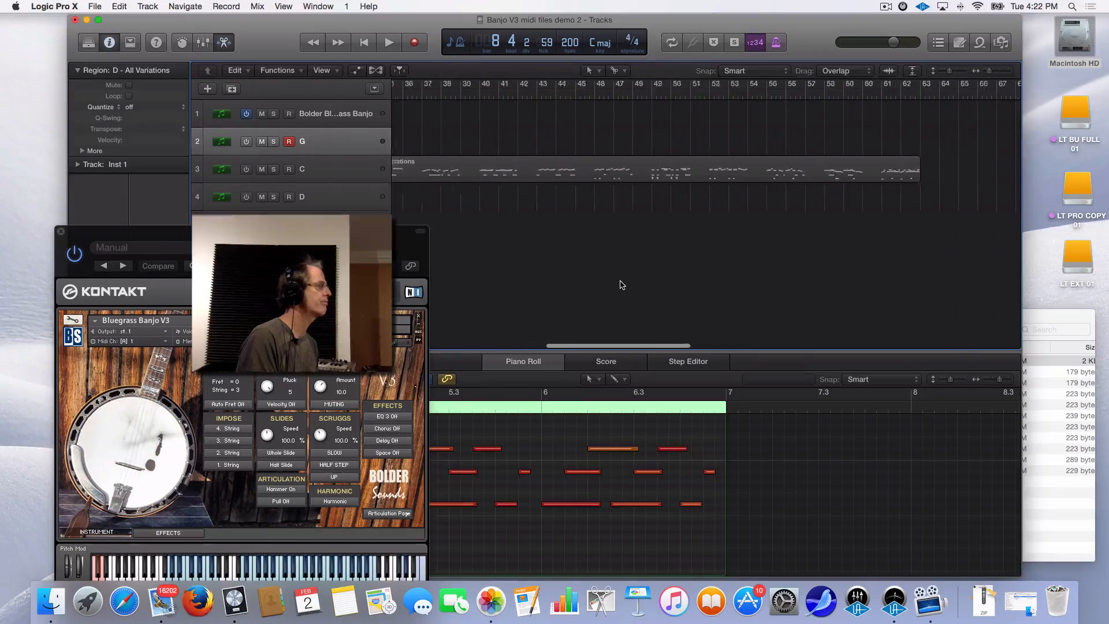
{"action": "scroll", "coordinate": [621, 284], "scroll_direction": "left", "scroll_amount": 3}
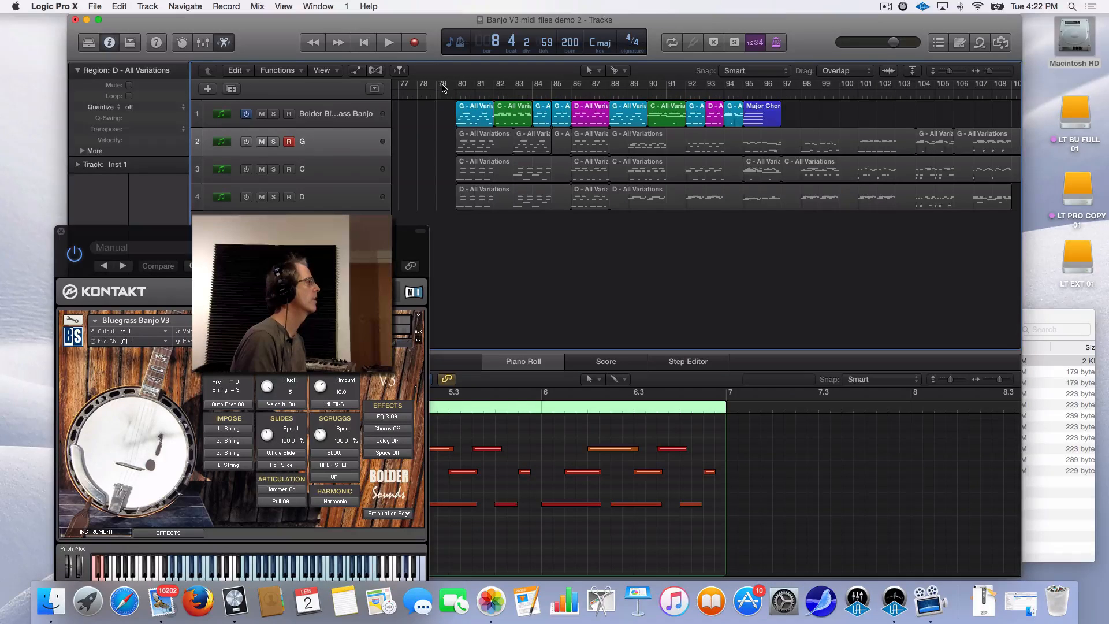
{"action": "left_click_drag", "start_coordinate": [443, 86], "coordinate": [872, 117]}
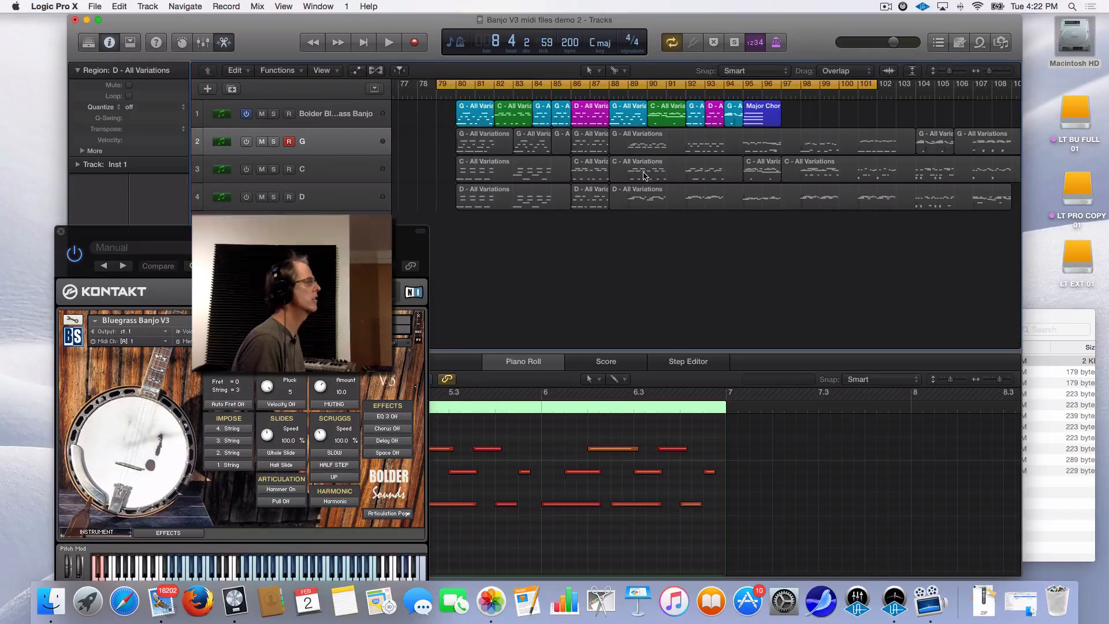
{"action": "left_click", "coordinate": [246, 142]}
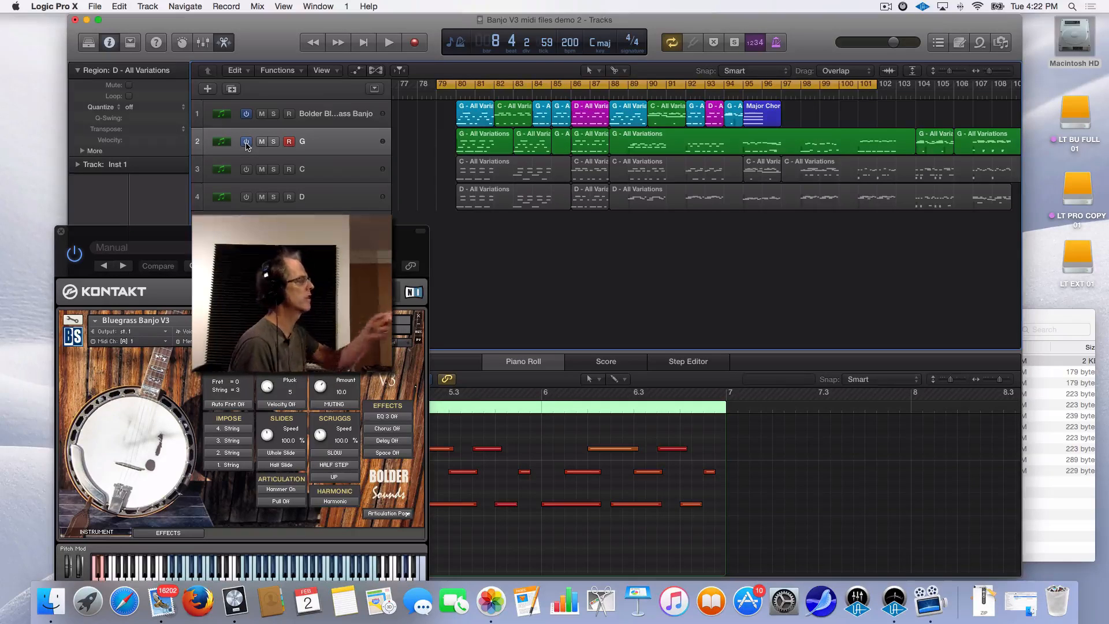
{"action": "left_click", "coordinate": [246, 142]}
{"action": "left_click", "coordinate": [246, 170]}
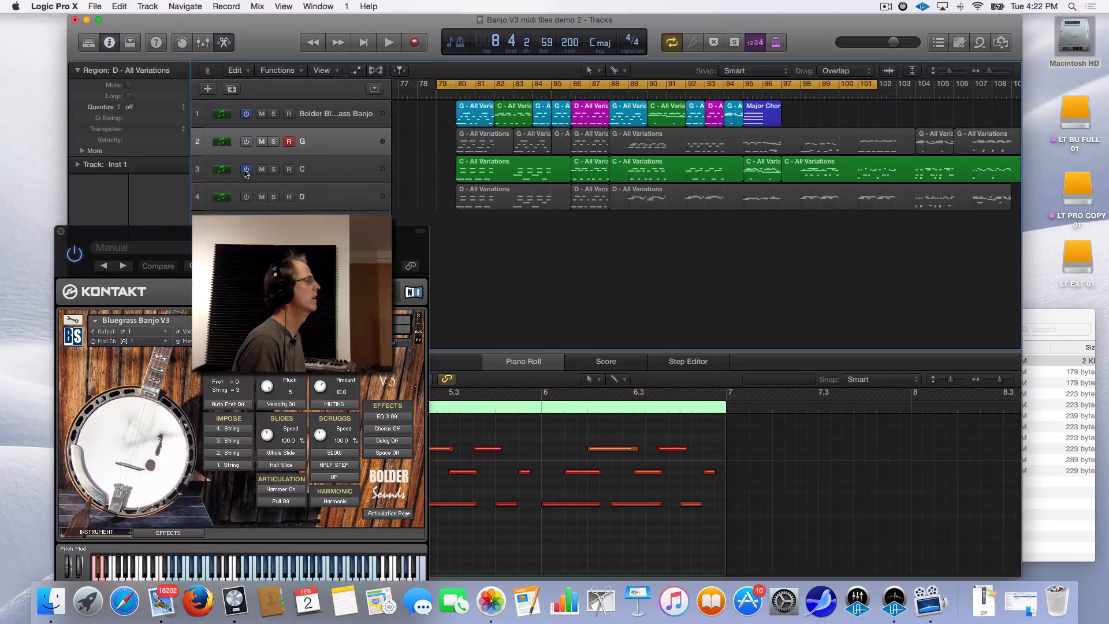
{"action": "left_click", "coordinate": [246, 171]}
{"action": "left_click", "coordinate": [246, 198]}
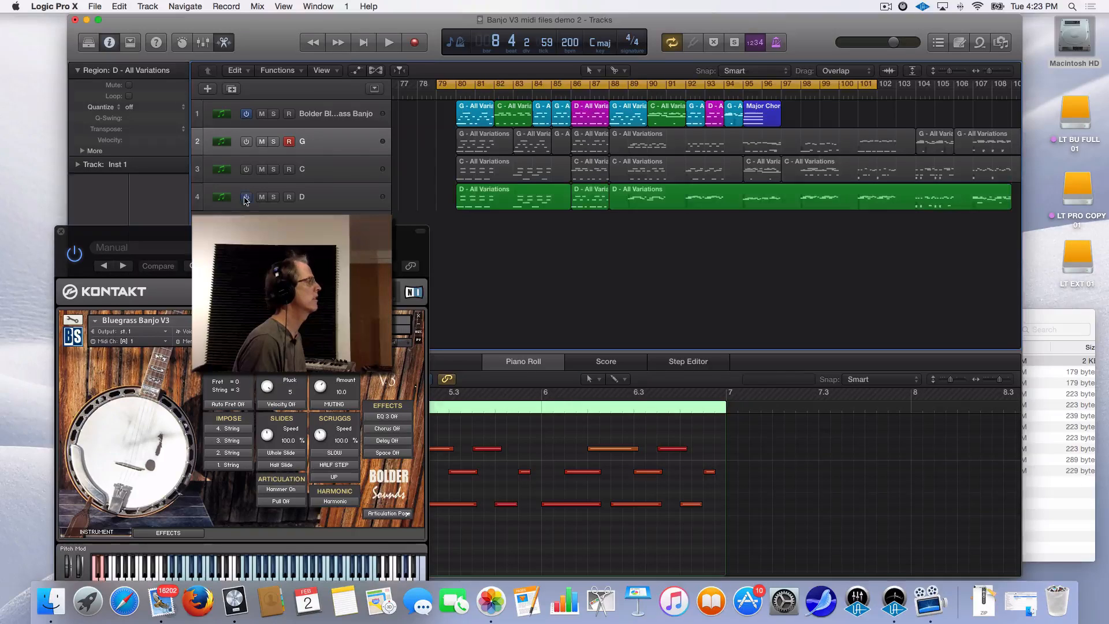
{"action": "left_click", "coordinate": [246, 198]}
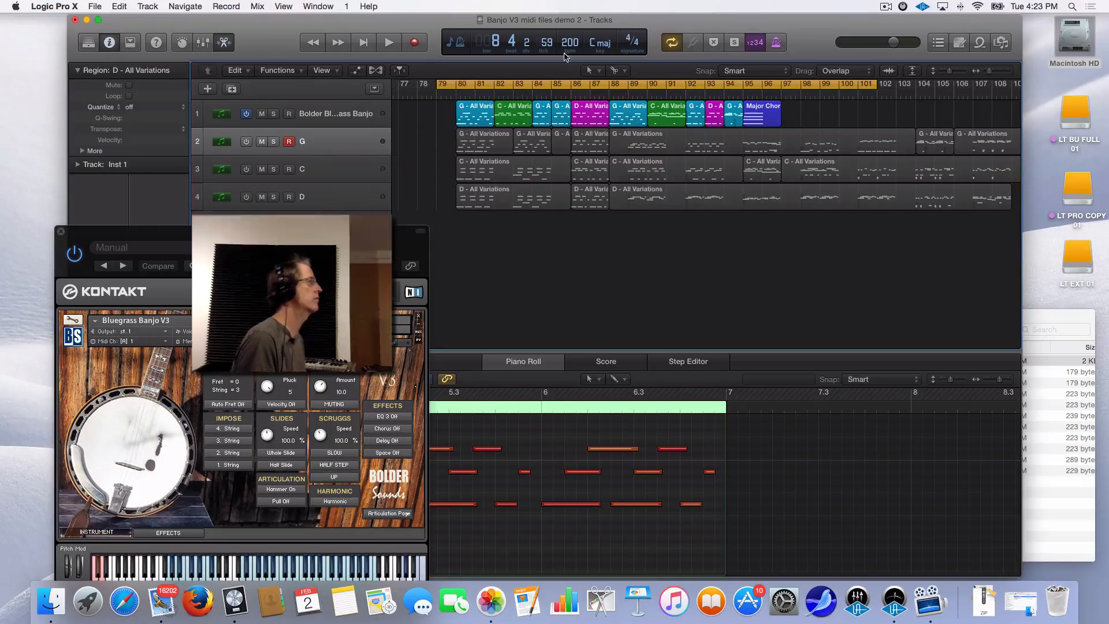
{"action": "key", "text": "space"}
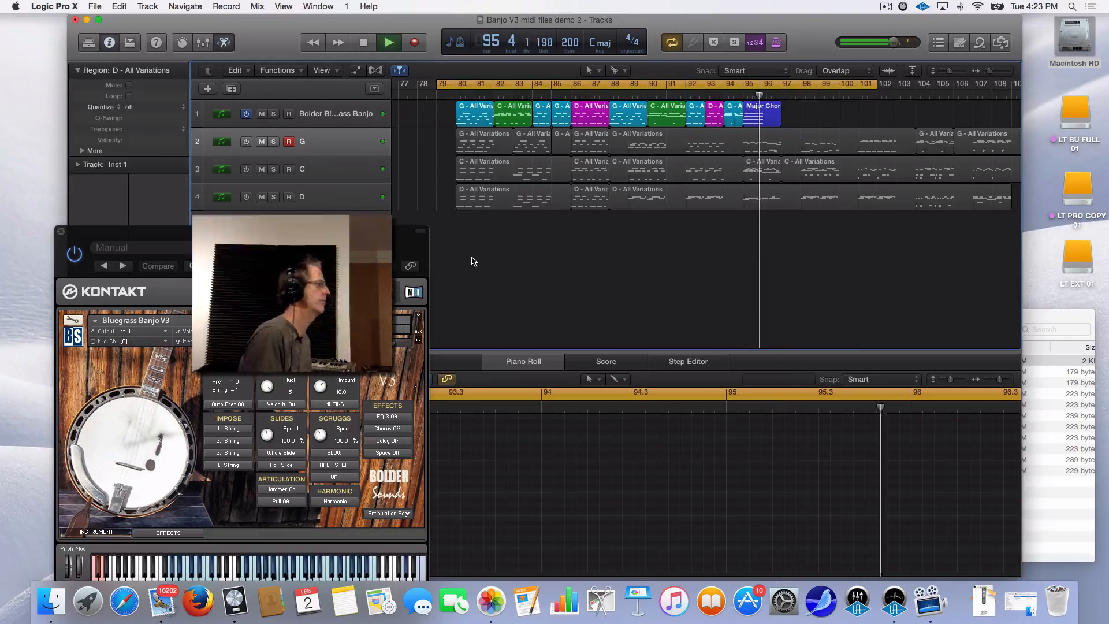
{"action": "key", "text": "space"}
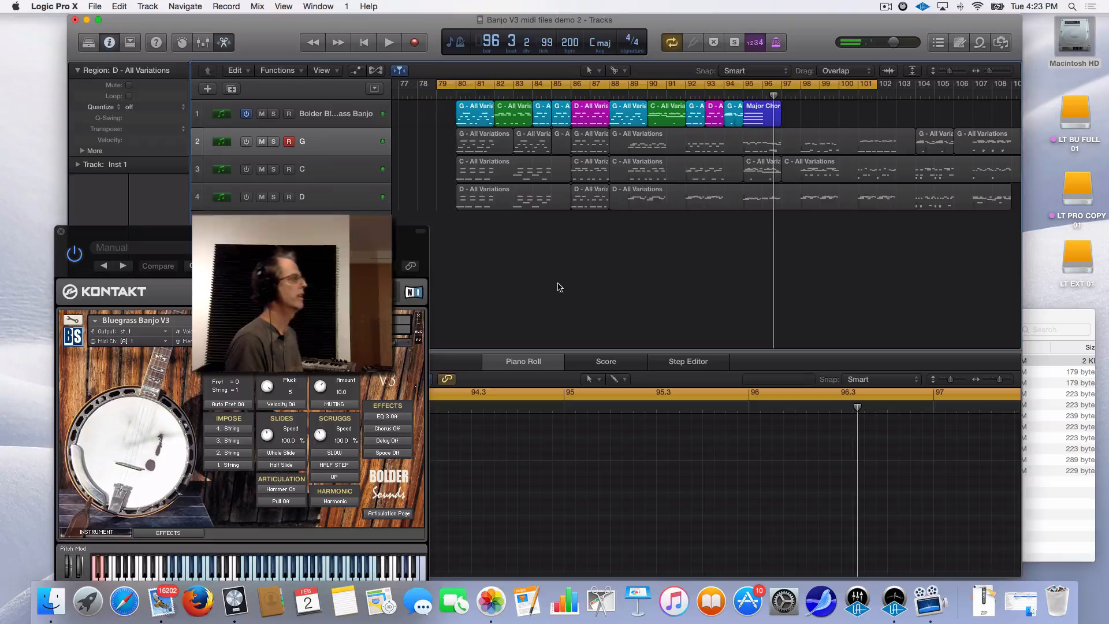
Go up to Banjo Midi Files, view the Dim, Major and Minor folders in Chords, then return
{"action": "left_click", "coordinate": [1033, 323]}
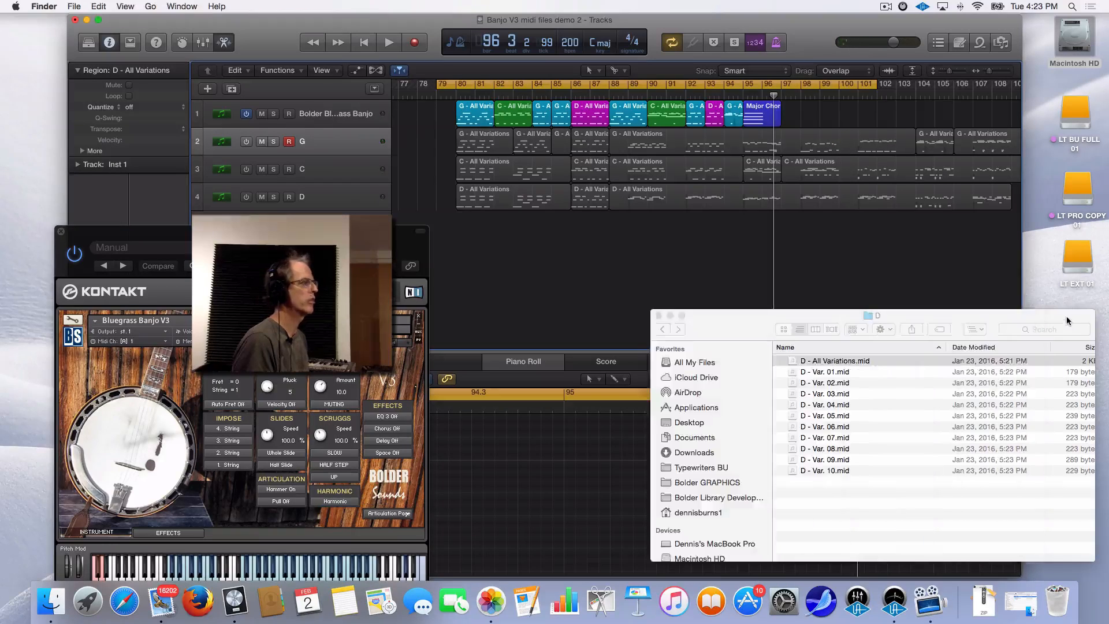
{"action": "left_click_drag", "start_coordinate": [991, 317], "coordinate": [970, 253]}
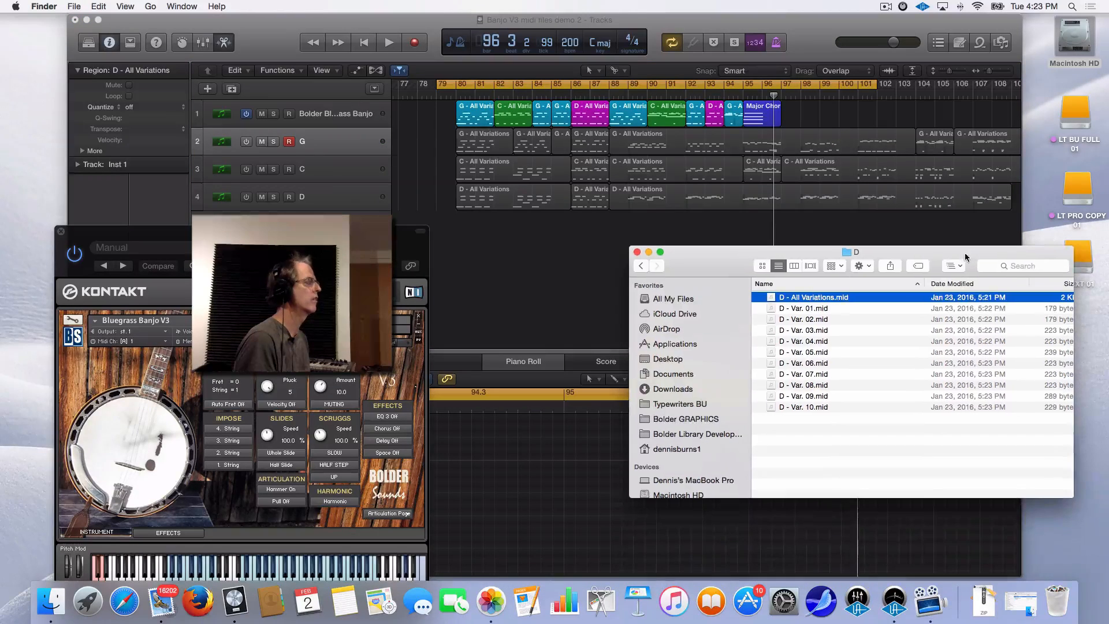
{"action": "left_click", "coordinate": [640, 267]}
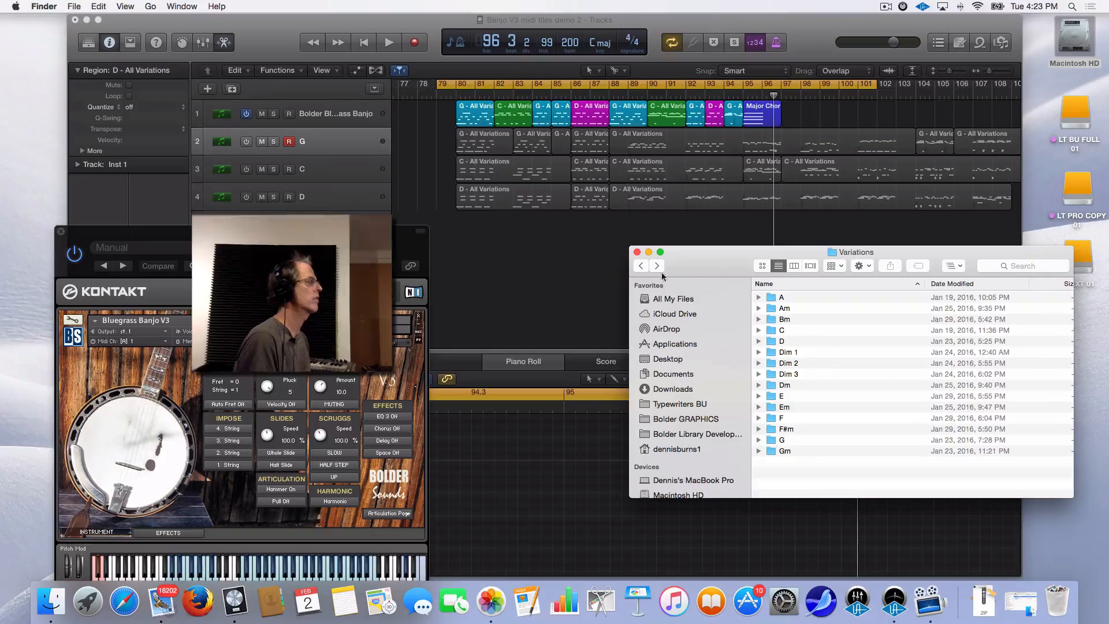
{"action": "left_click", "coordinate": [640, 266]}
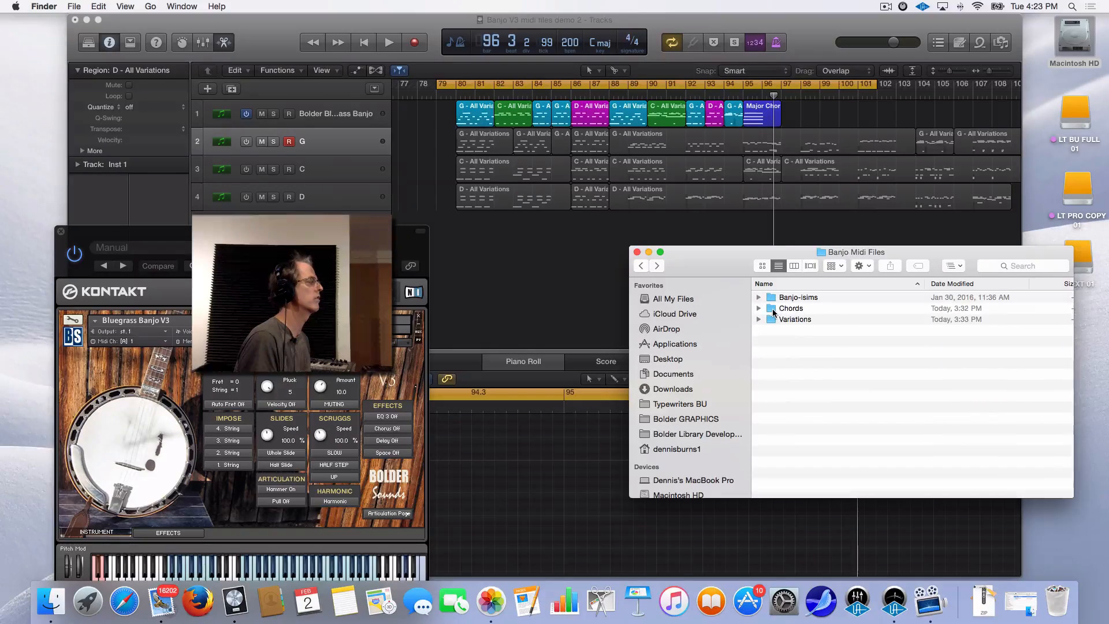
{"action": "double_click", "coordinate": [774, 312]}
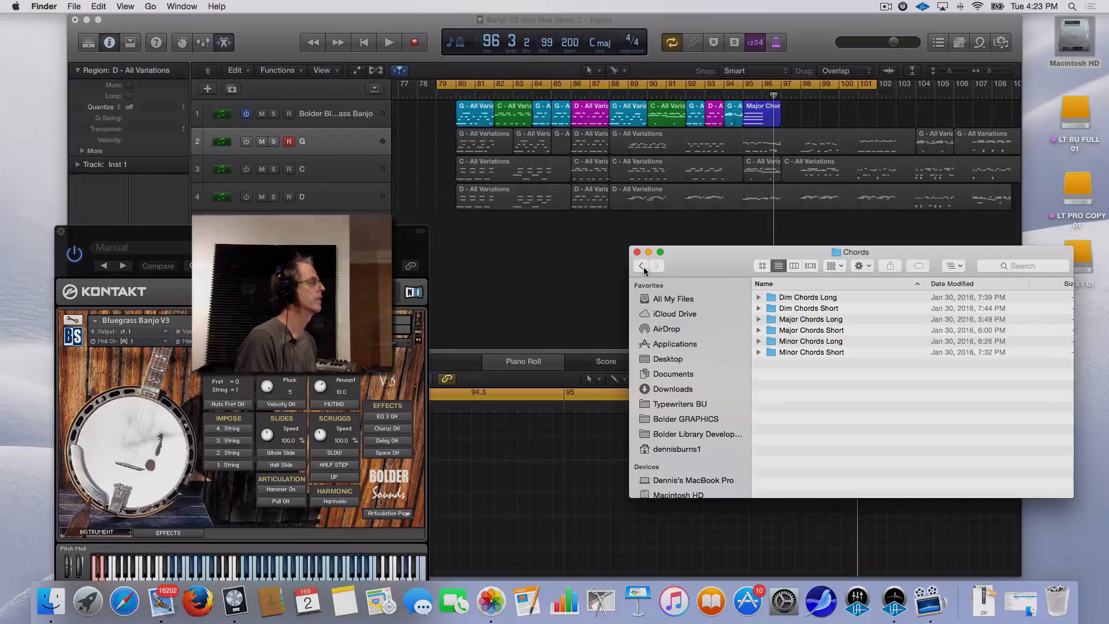
{"action": "left_click", "coordinate": [641, 267]}
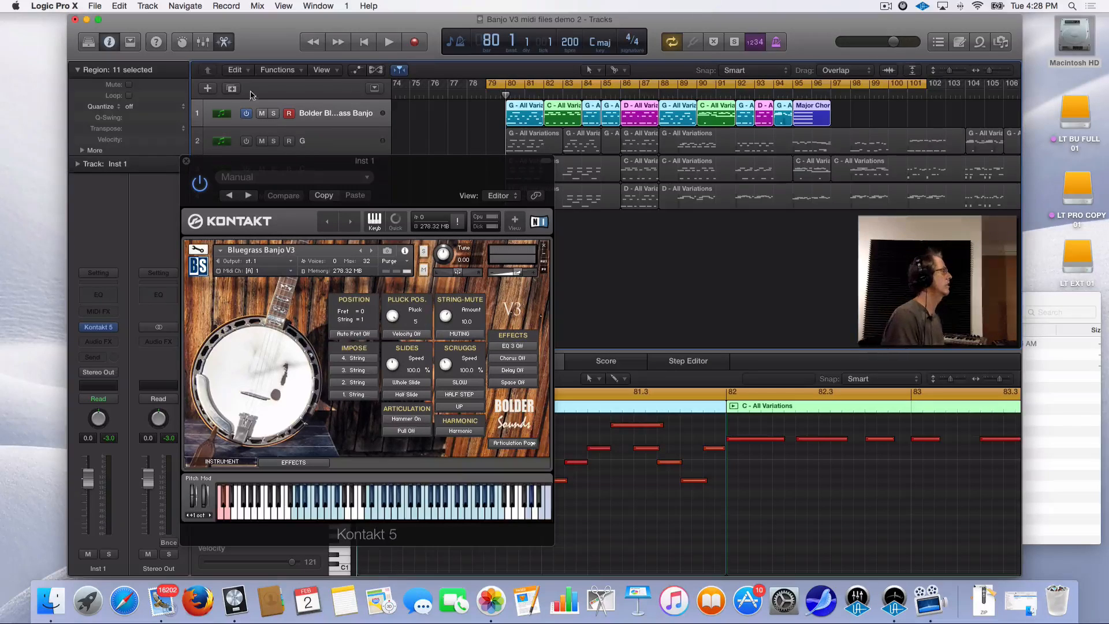
Apply 1/8 Swing B quantize to the 11 track 1 regions and start playback
{"action": "left_click", "coordinate": [132, 107]}
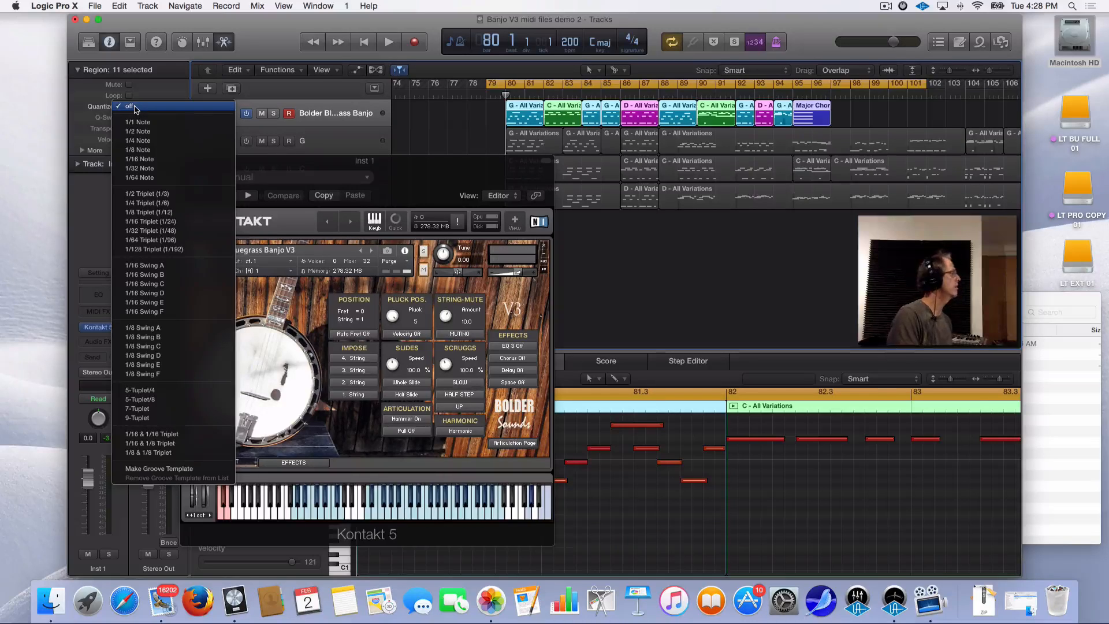
{"action": "left_click", "coordinate": [179, 341]}
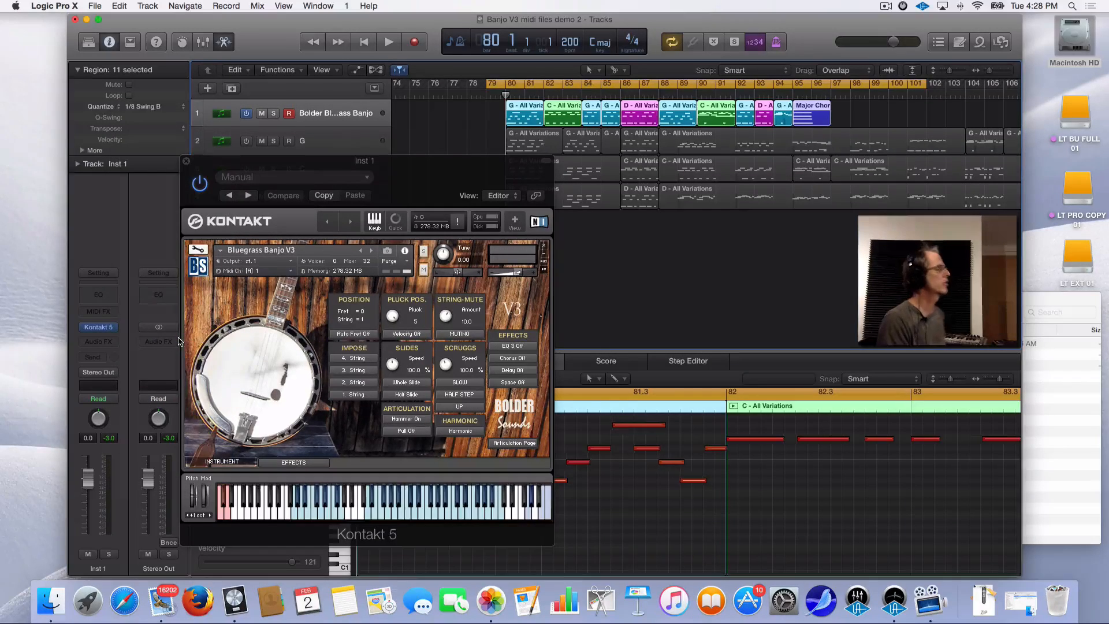
{"action": "key", "text": "space"}
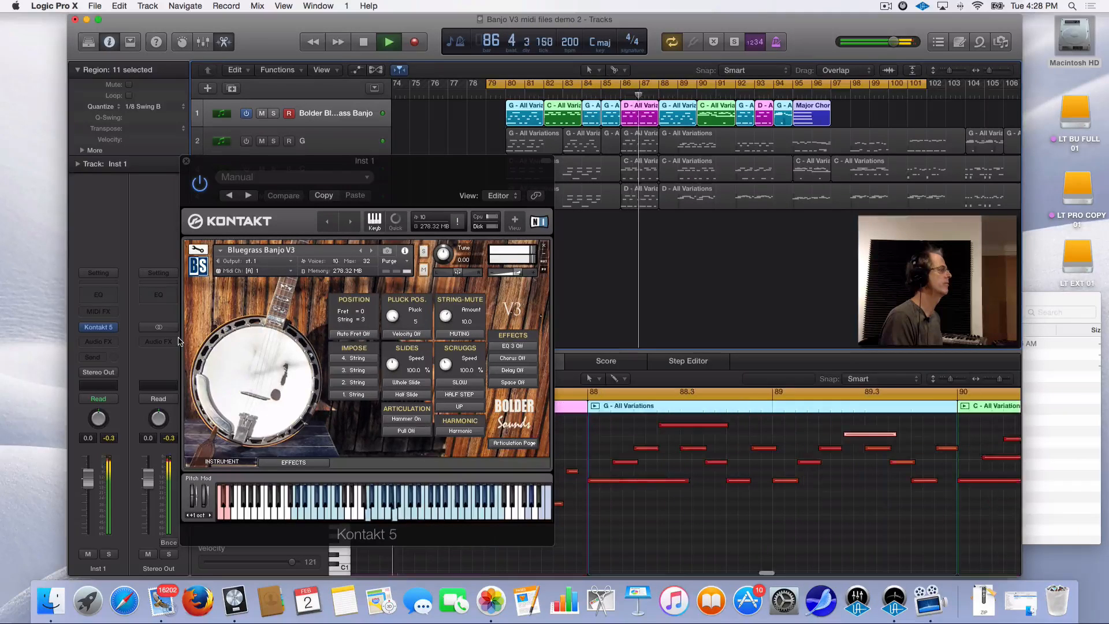
{"action": "key", "text": "space"}
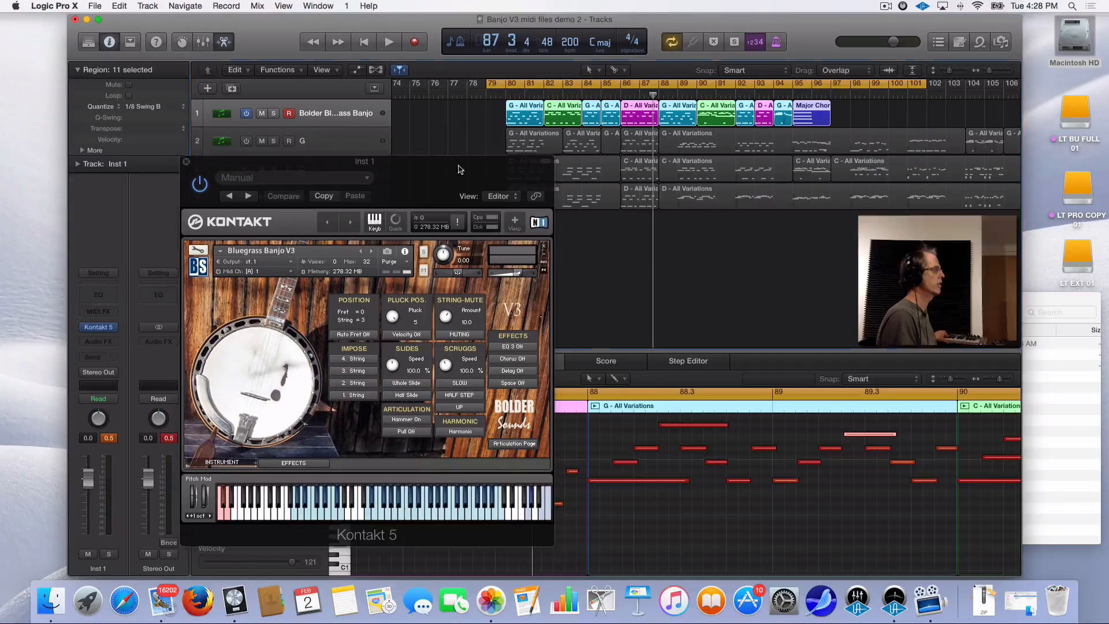
{"action": "left_click_drag", "start_coordinate": [449, 165], "coordinate": [488, 162]}
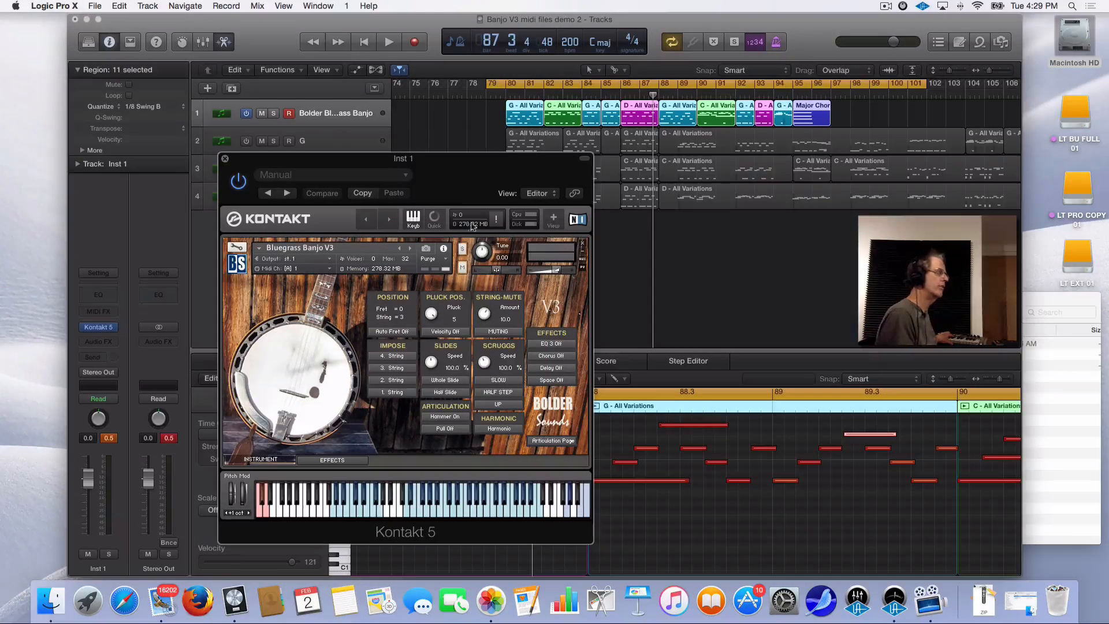
{"action": "left_click_drag", "start_coordinate": [479, 161], "coordinate": [374, 147]}
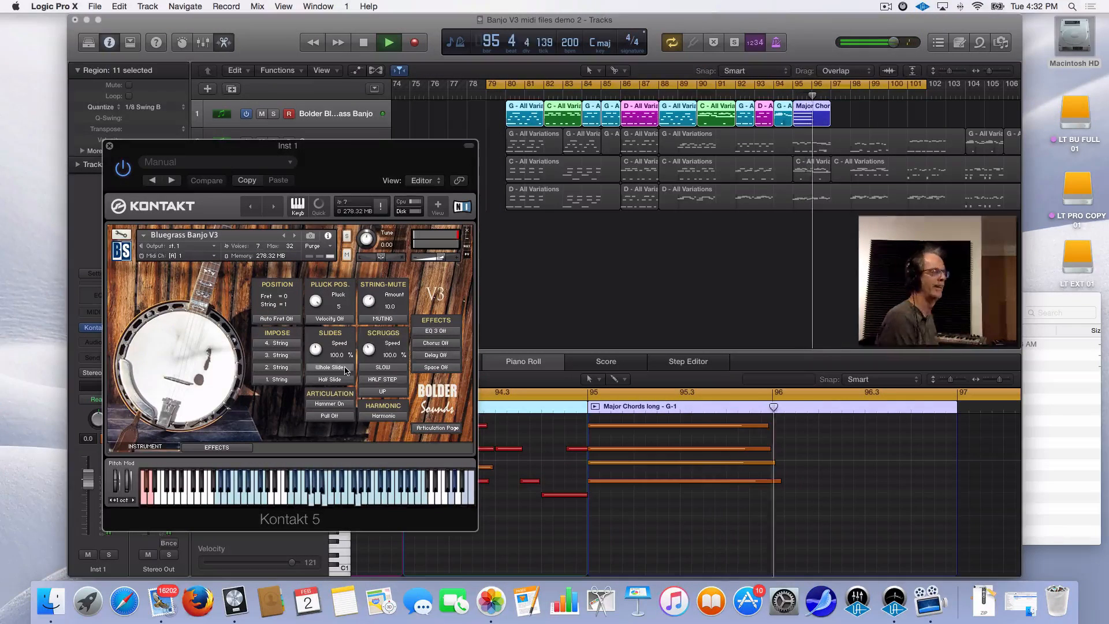
{"action": "key", "text": "space"}
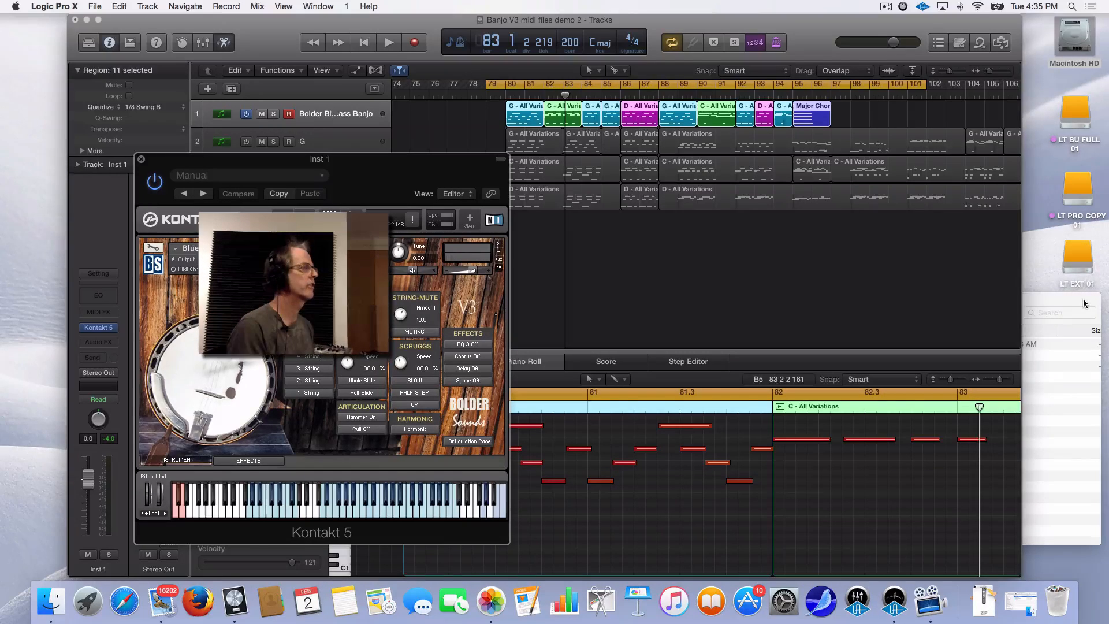
Drop Banjo-isims - Var. 03.mid from the Banjo-isims folder onto track 1 at bar 98
{"action": "left_click", "coordinate": [1083, 299]}
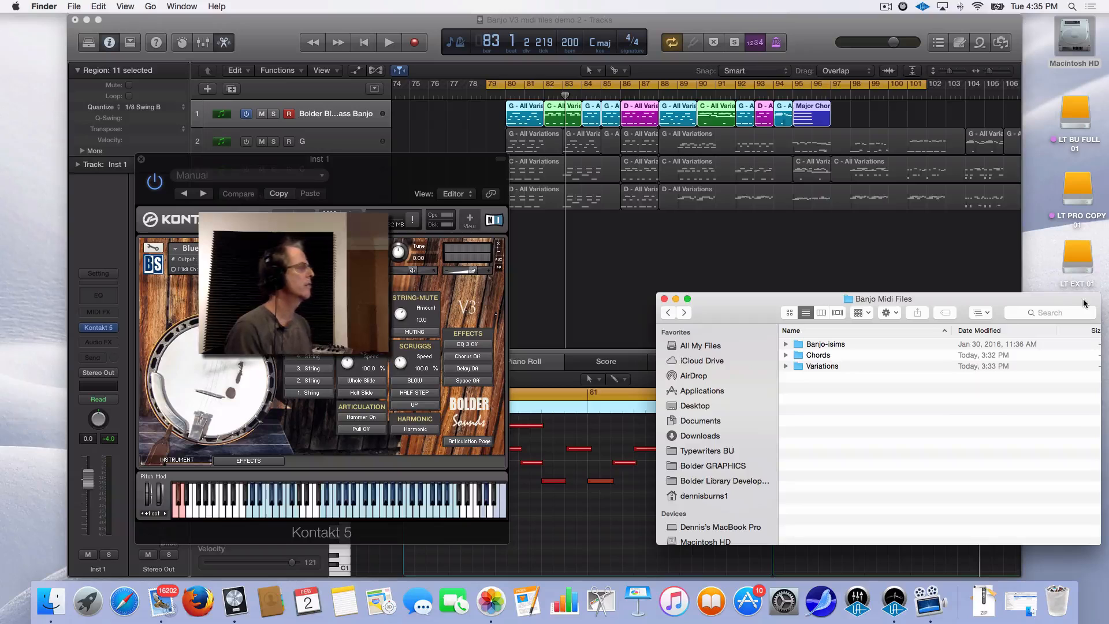
{"action": "double_click", "coordinate": [801, 345]}
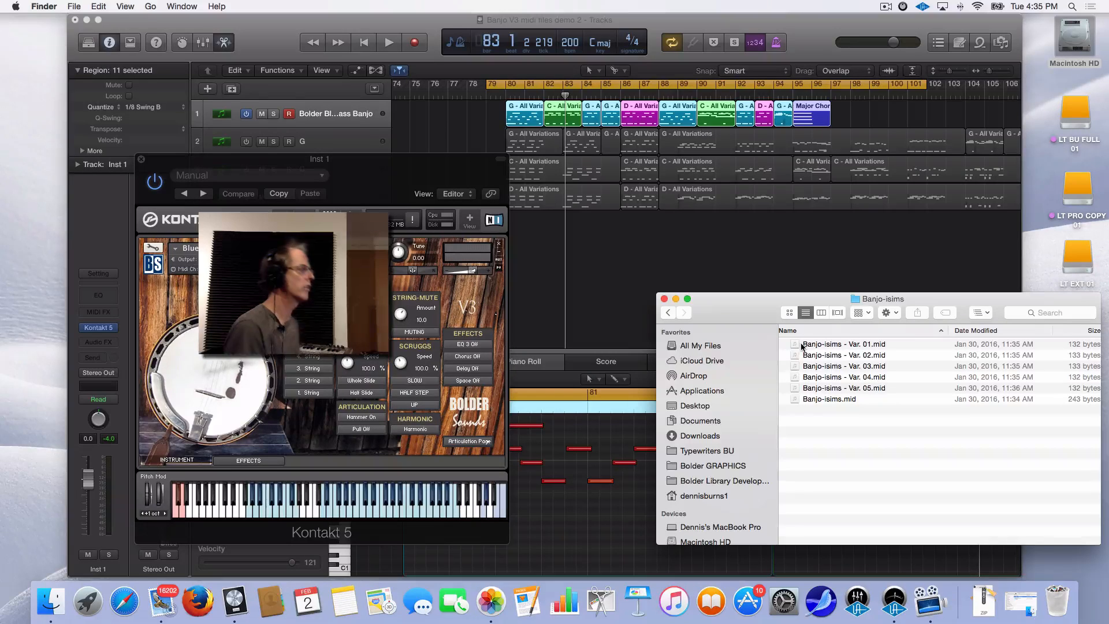
{"action": "left_click_drag", "start_coordinate": [758, 299], "coordinate": [835, 313]}
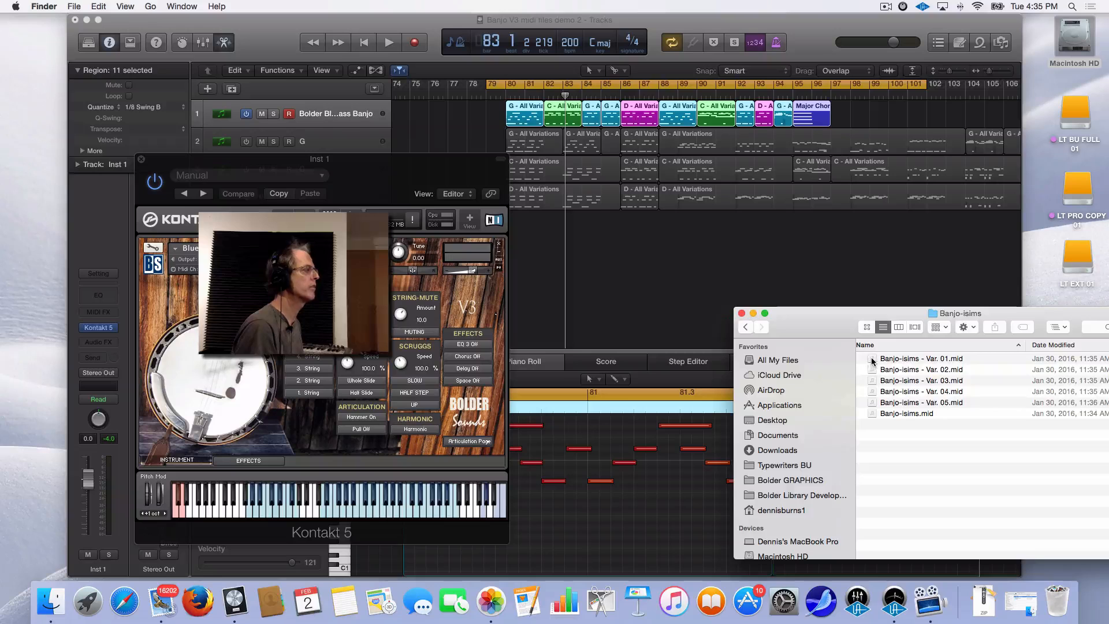
{"action": "left_click_drag", "start_coordinate": [871, 359], "coordinate": [880, 91]}
{"action": "left_click", "coordinate": [872, 381]}
{"action": "left_click", "coordinate": [855, 83]}
Audition the bar 98 region, then change the project tempo from 200 to 100
{"action": "key", "text": "space"}
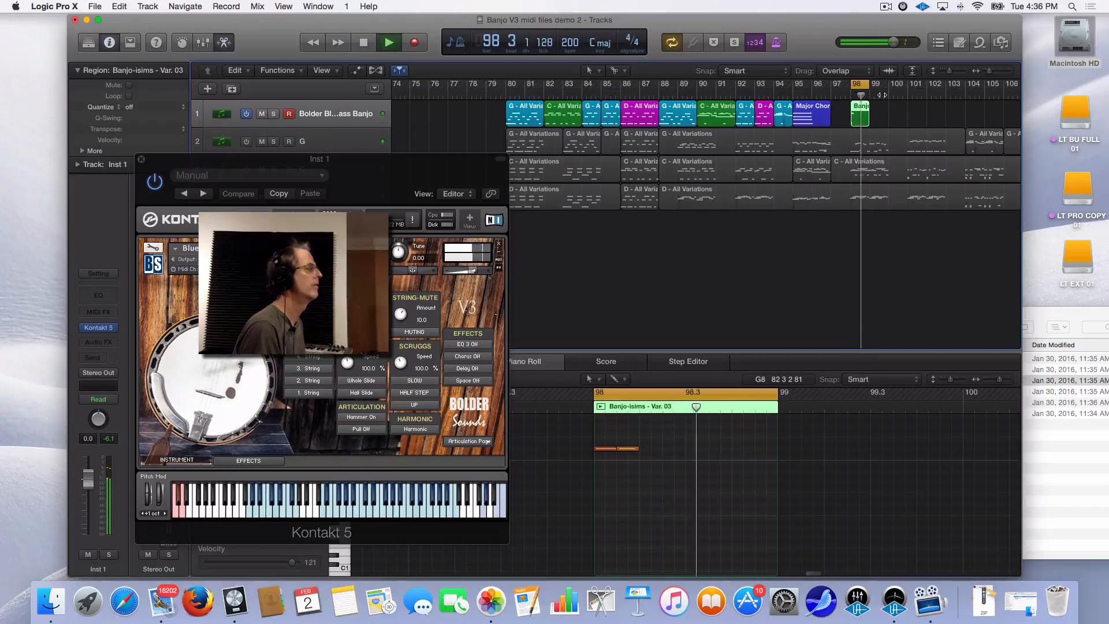
{"action": "key", "text": "space"}
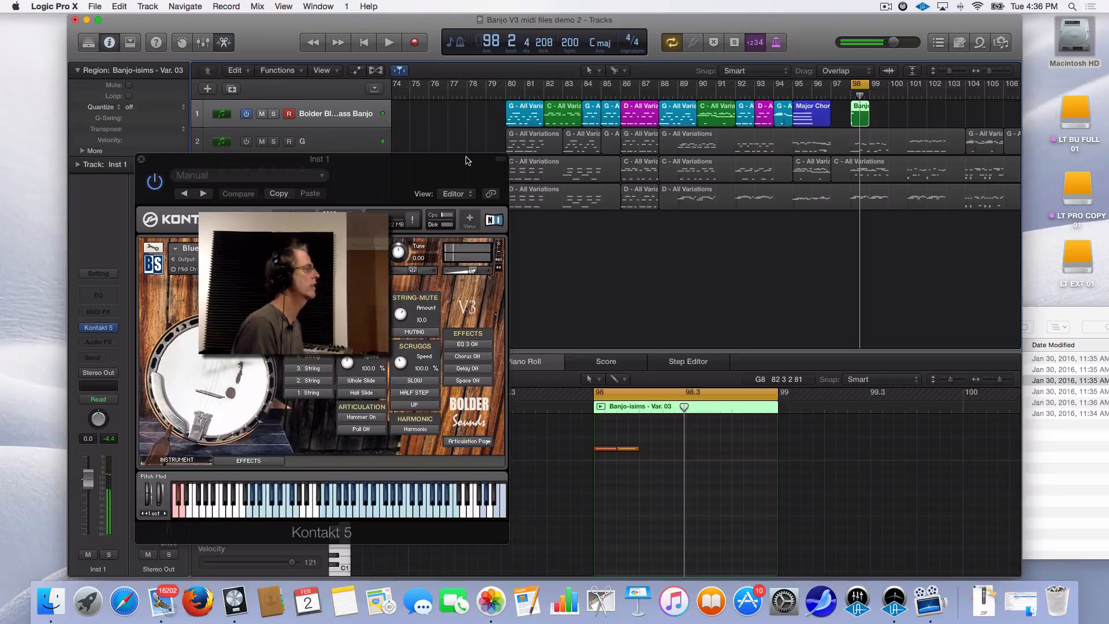
{"action": "left_click_drag", "start_coordinate": [465, 166], "coordinate": [356, 107]}
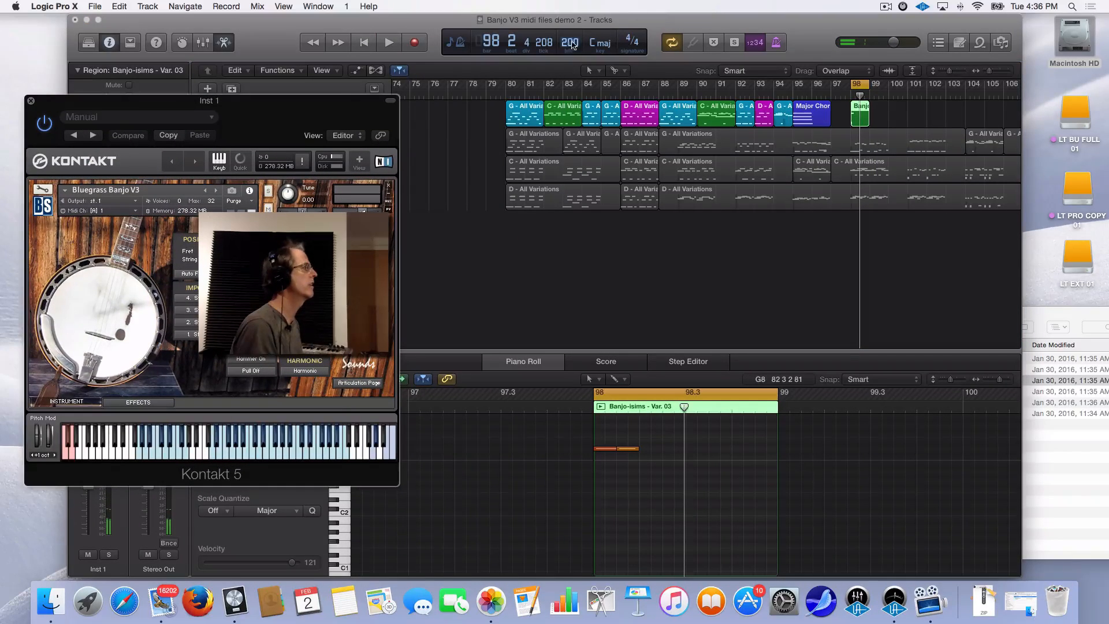
{"action": "double_click", "coordinate": [571, 42]}
{"action": "type", "text": "100"}
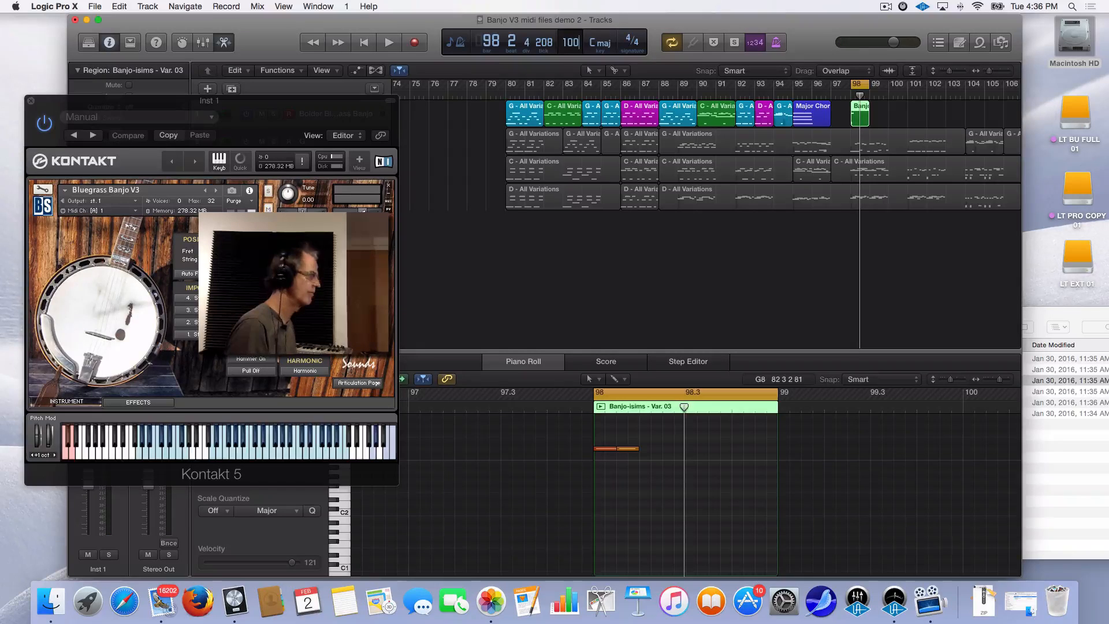
{"action": "key", "text": "Return"}
Play the region at tempo 100, stop, and show it in the Score editor
{"action": "key", "text": "space"}
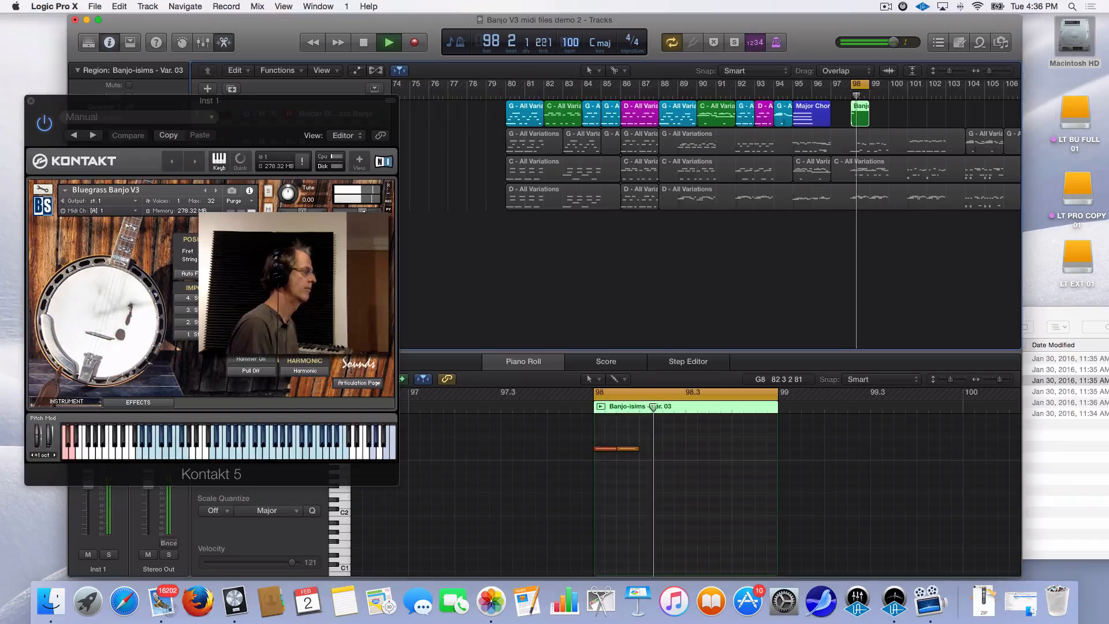
{"action": "key", "text": "space"}
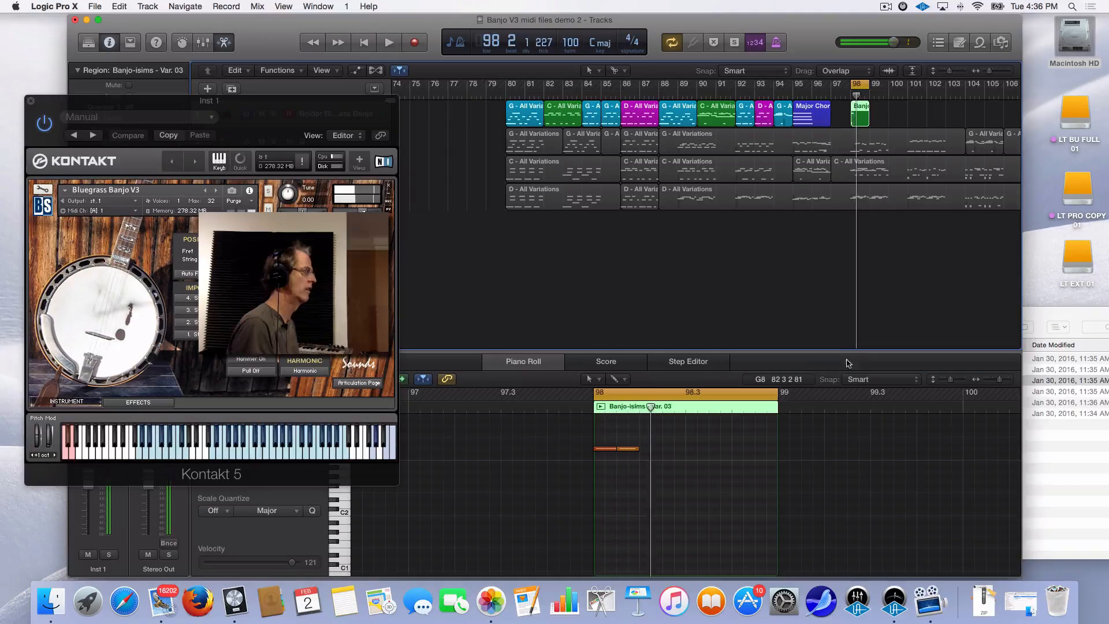
{"action": "left_click", "coordinate": [616, 363]}
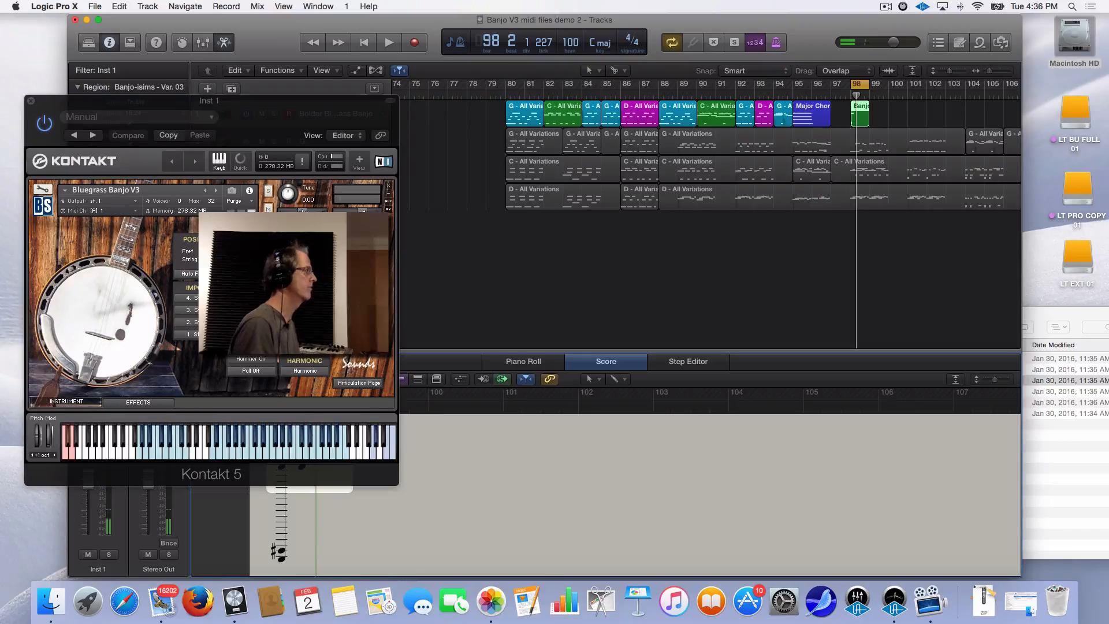
Move the Kontakt banjo window aside to uncover the score notation and track headers
{"action": "left_click_drag", "start_coordinate": [309, 104], "coordinate": [993, 204]}
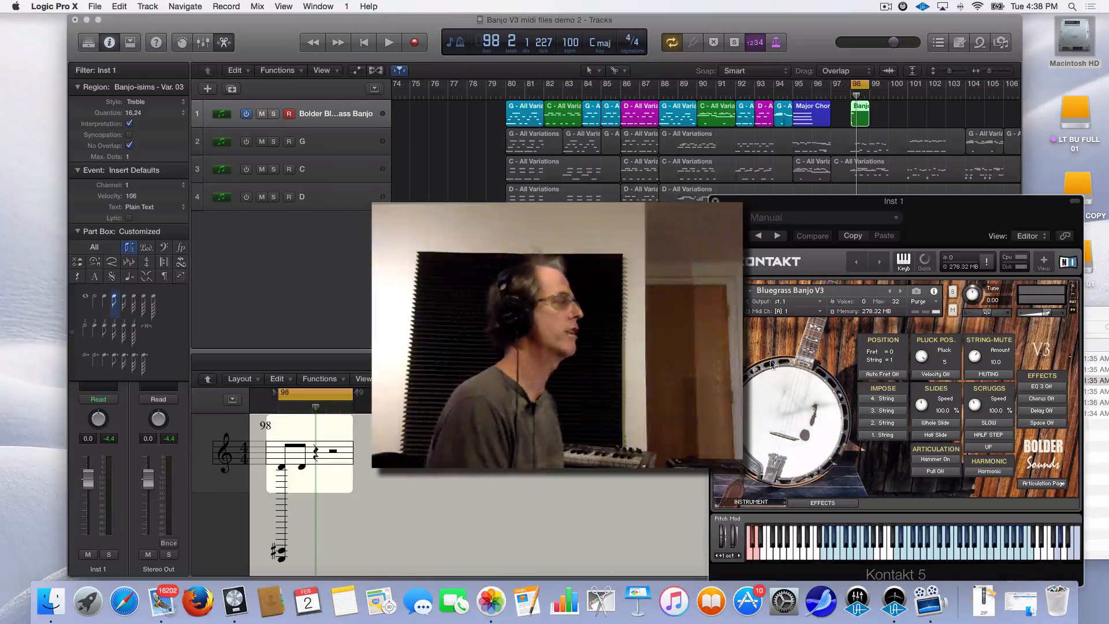
{"action": "left_click_drag", "start_coordinate": [989, 204], "coordinate": [741, 294]}
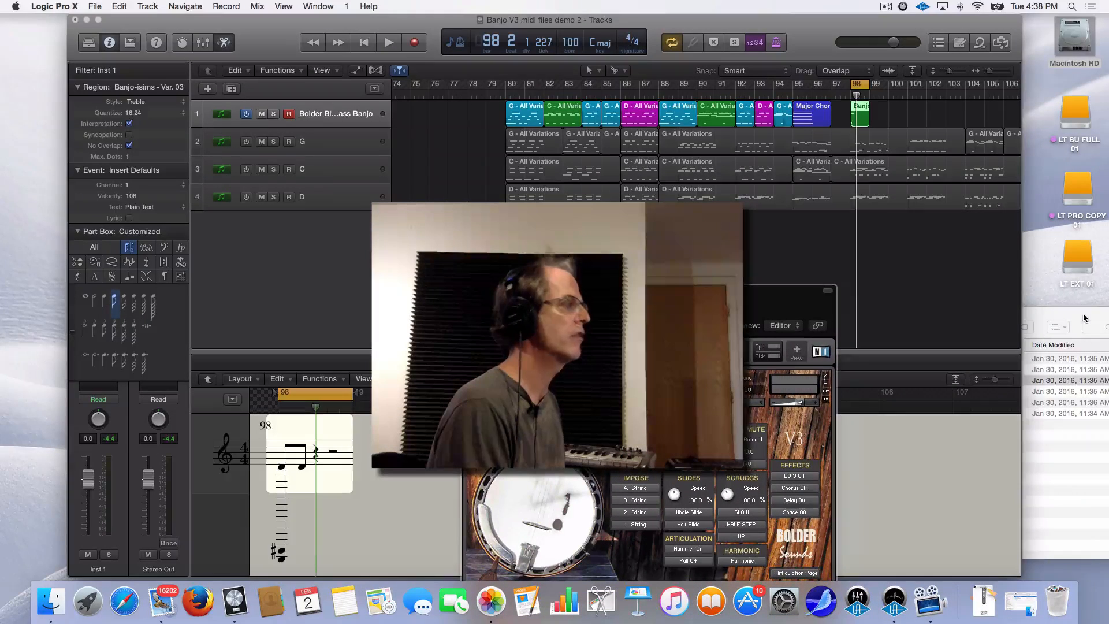
Place Banjo-isims - Var. 01.mid on track 1 at bar 100 and audition it
{"action": "left_click", "coordinate": [1061, 333]}
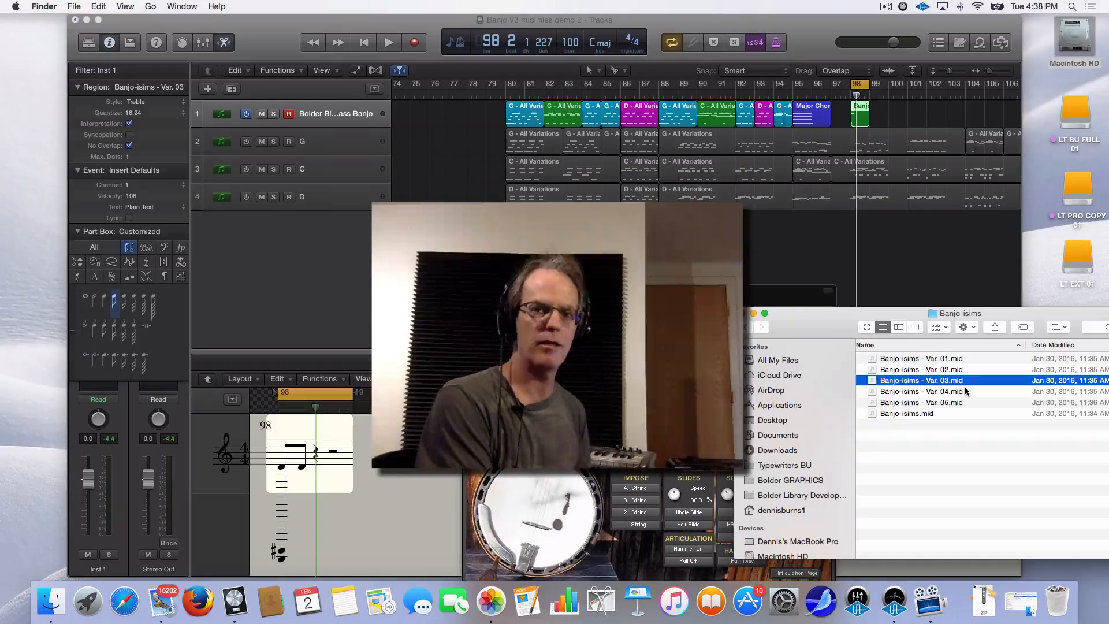
{"action": "left_click", "coordinate": [953, 359]}
{"action": "left_click_drag", "start_coordinate": [953, 359], "coordinate": [897, 90]}
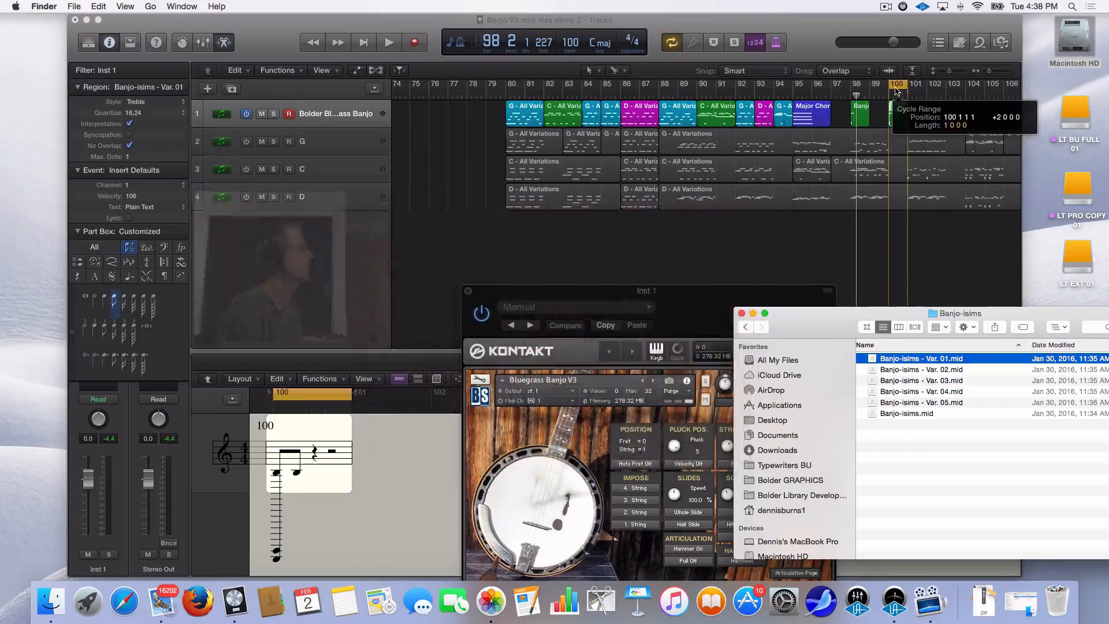
{"action": "key", "text": "space"}
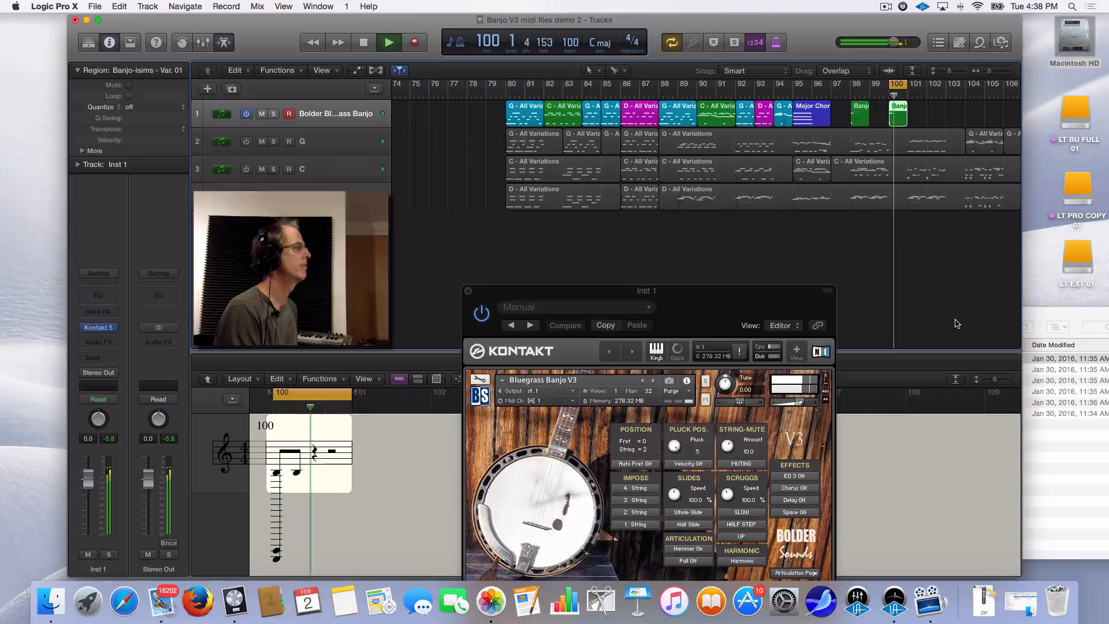
{"action": "key", "text": "space"}
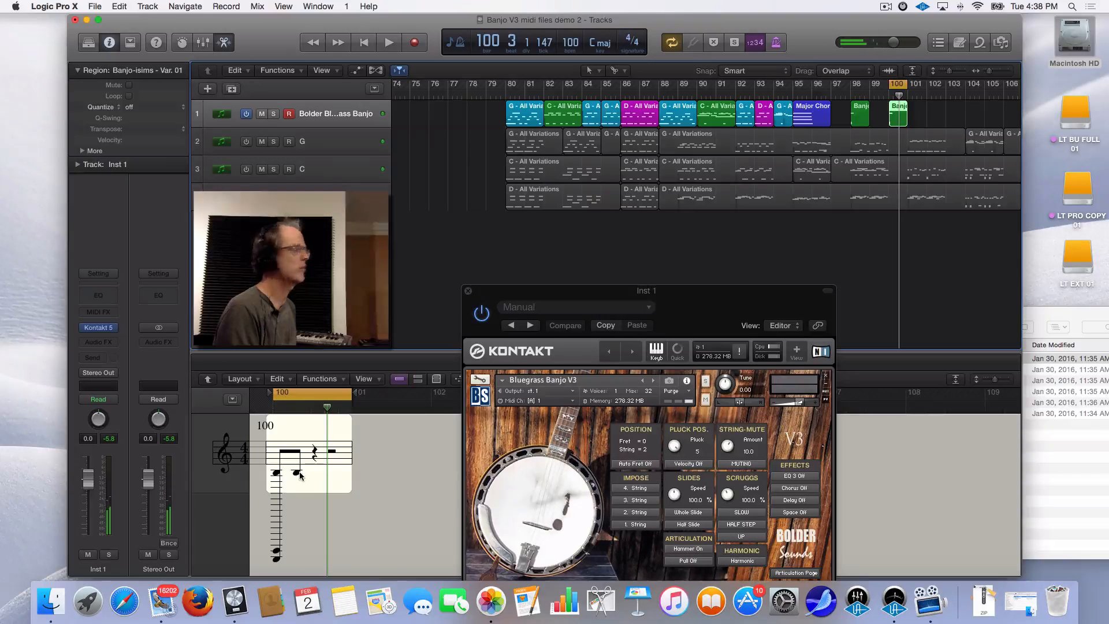
{"action": "key", "text": "space"}
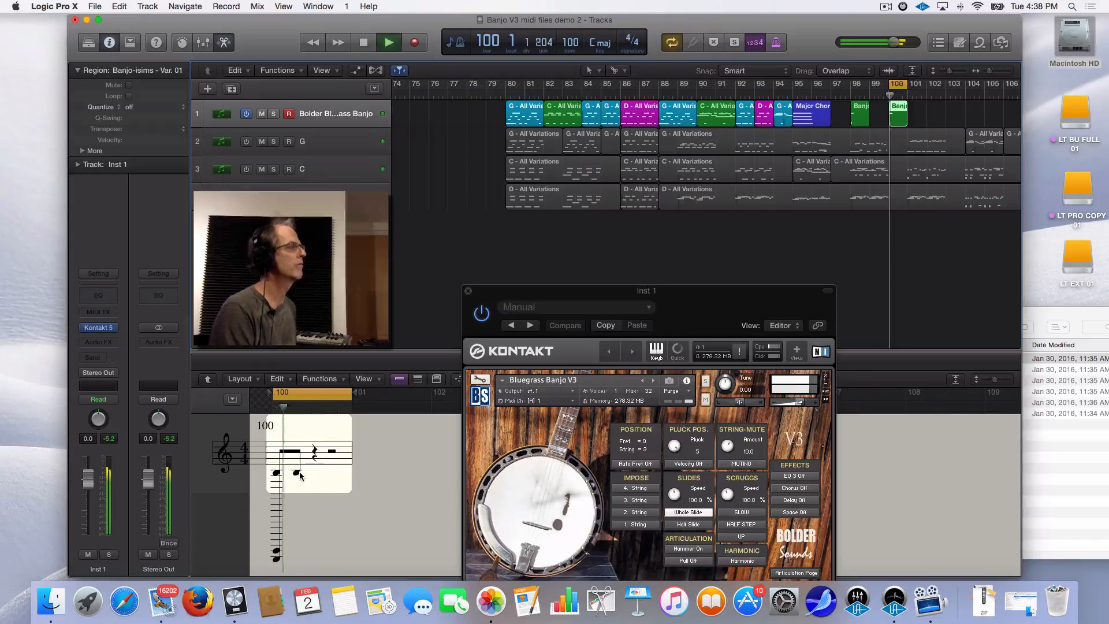
Zoom in, place Banjo-isims - Var. 05.mid on track 1 at bar 102, and cycle that bar
{"action": "left_click", "coordinate": [1086, 318]}
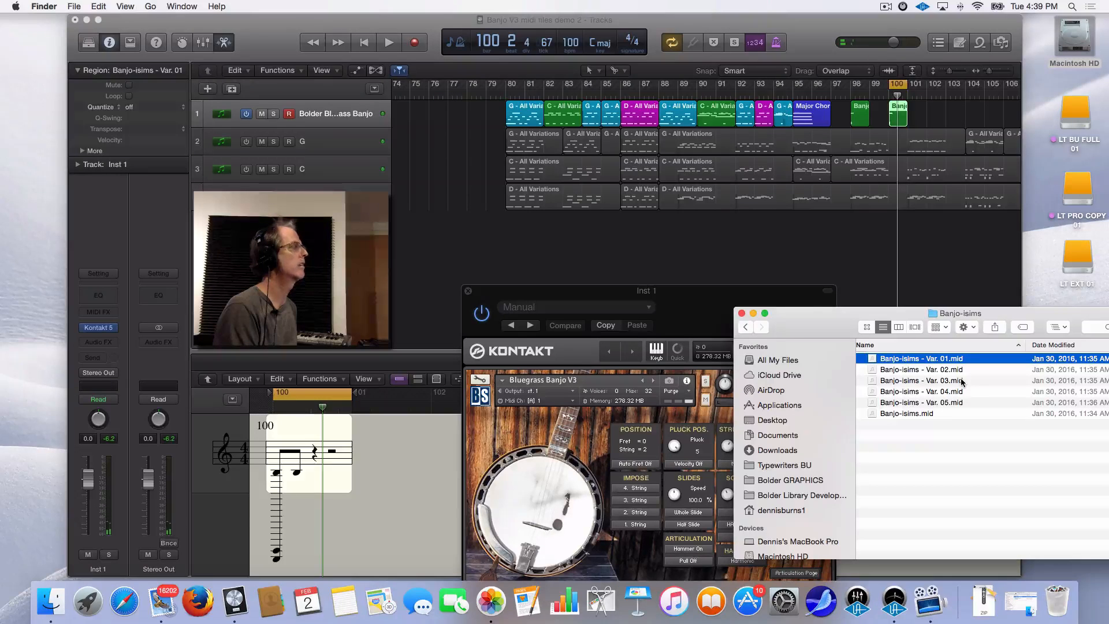
{"action": "left_click", "coordinate": [990, 74]}
{"action": "left_click_drag", "start_coordinate": [989, 72], "coordinate": [989, 76]}
{"action": "left_click", "coordinate": [1073, 329]}
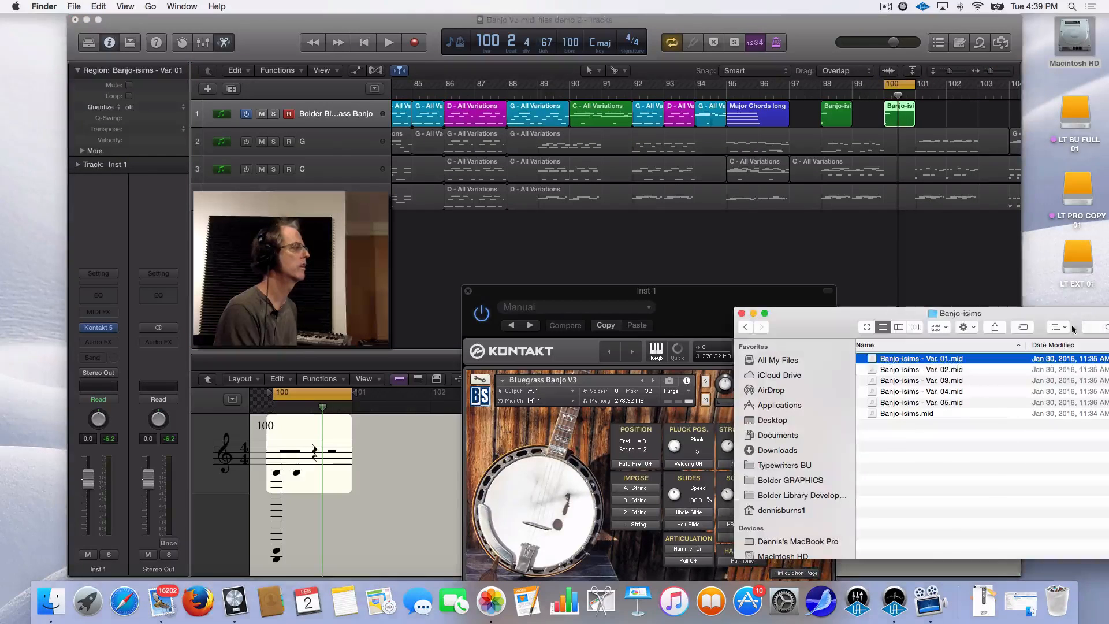
{"action": "left_click", "coordinate": [945, 403]}
{"action": "left_click_drag", "start_coordinate": [945, 404], "coordinate": [948, 118]}
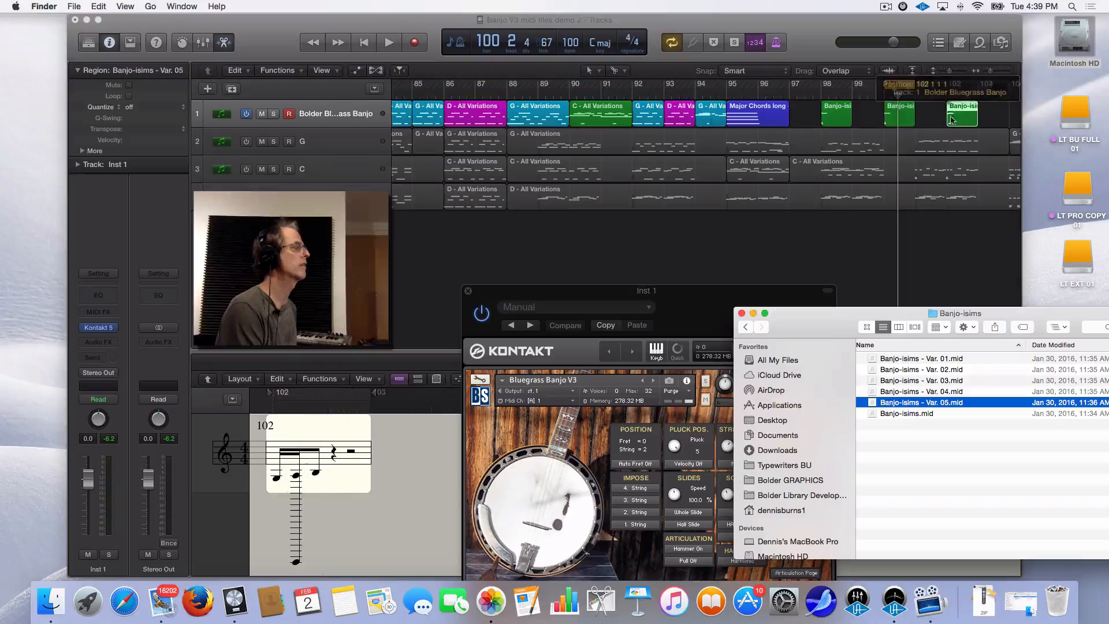
{"action": "left_click_drag", "start_coordinate": [902, 87], "coordinate": [972, 87]}
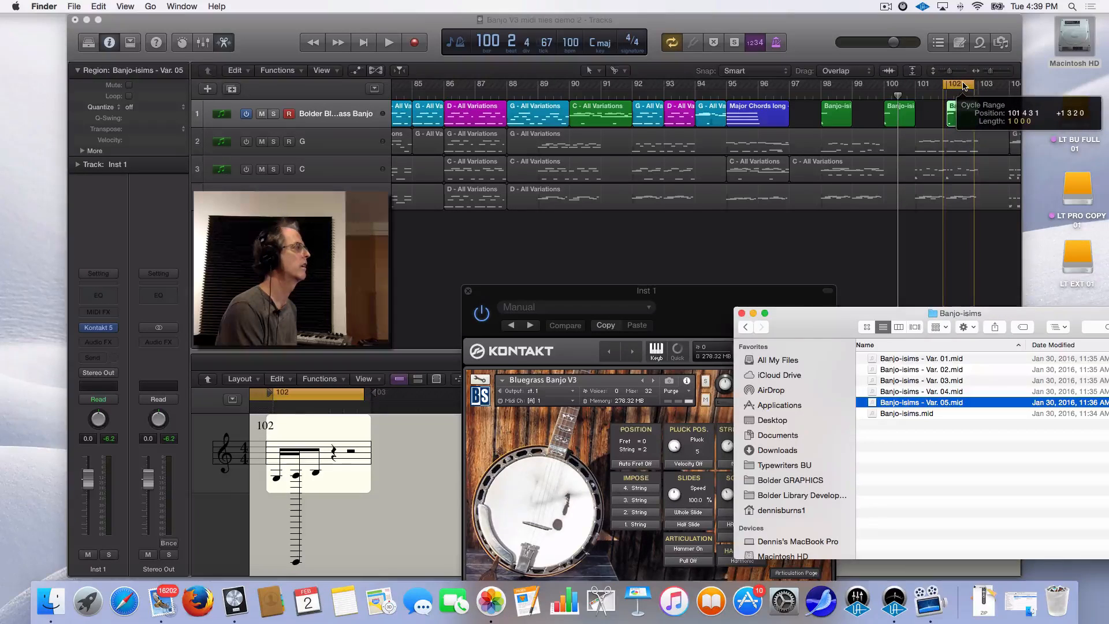
{"action": "left_click", "coordinate": [639, 490]}
Play the Banjo-isims Var. 05 region from bar 102 through Kontakt, then set the tempo to 60 bpm
{"action": "key", "text": "space"}
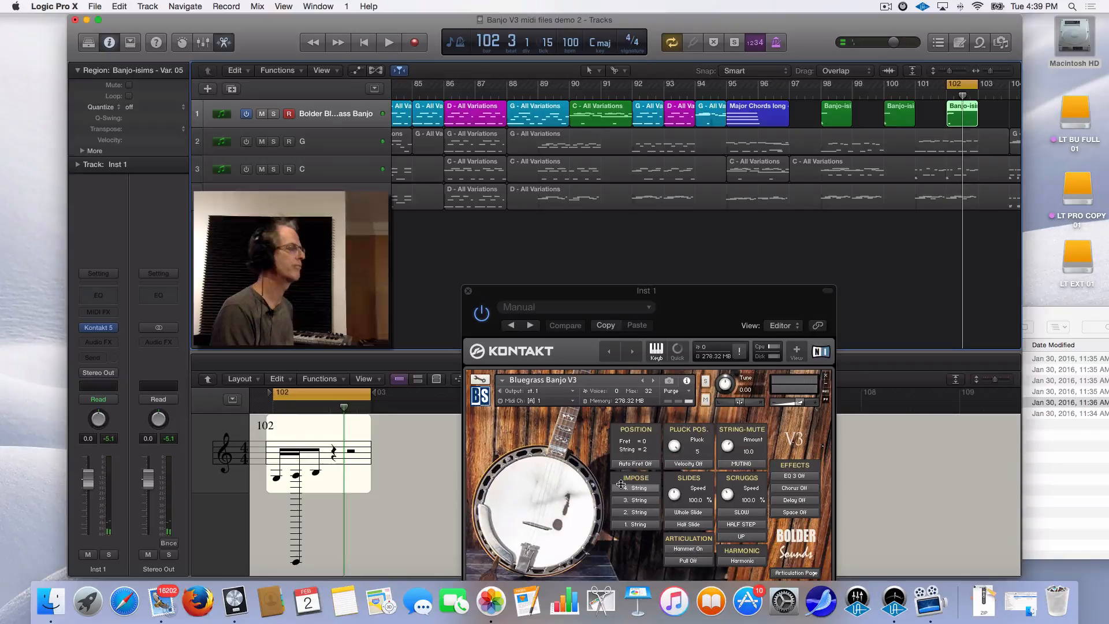
{"action": "key", "text": "space"}
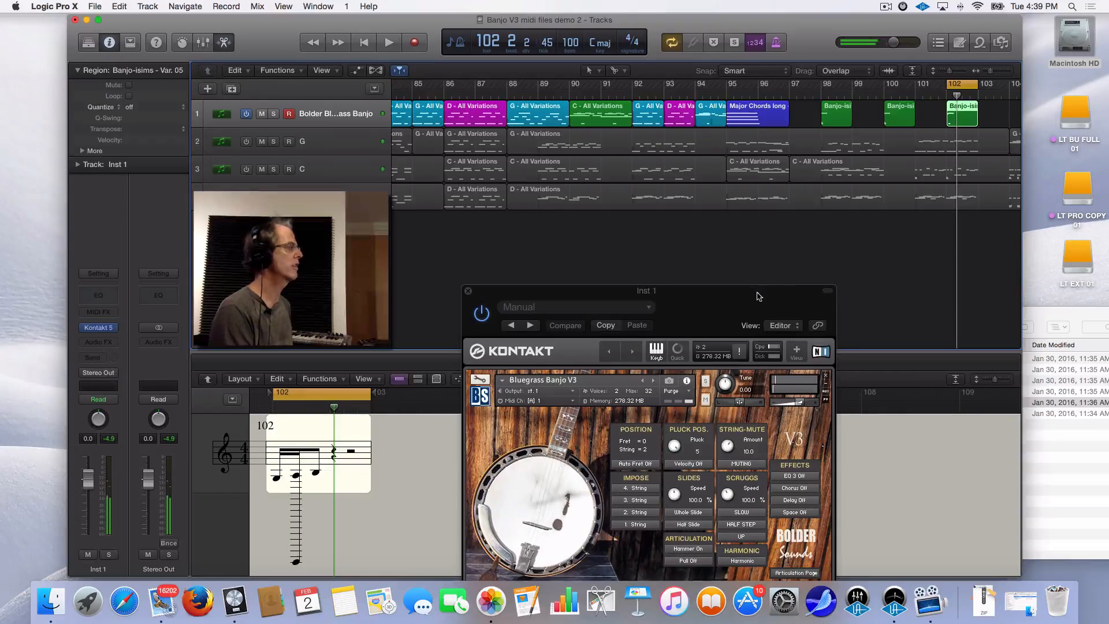
{"action": "left_click_drag", "start_coordinate": [758, 297], "coordinate": [724, 199]}
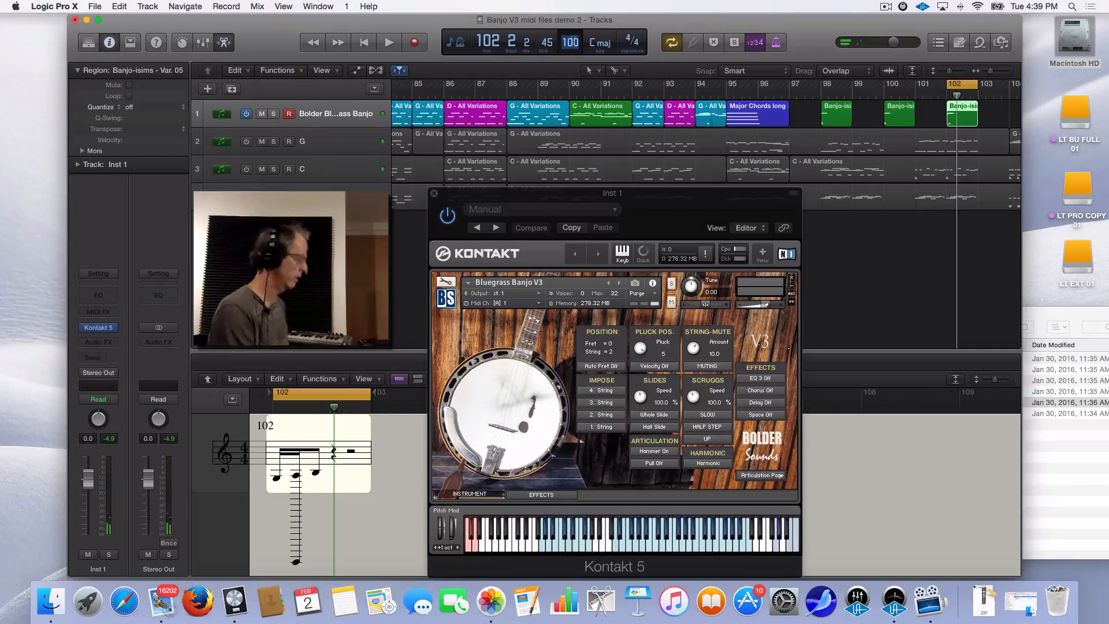
{"action": "type", "text": "60"}
{"action": "key", "text": "Return"}
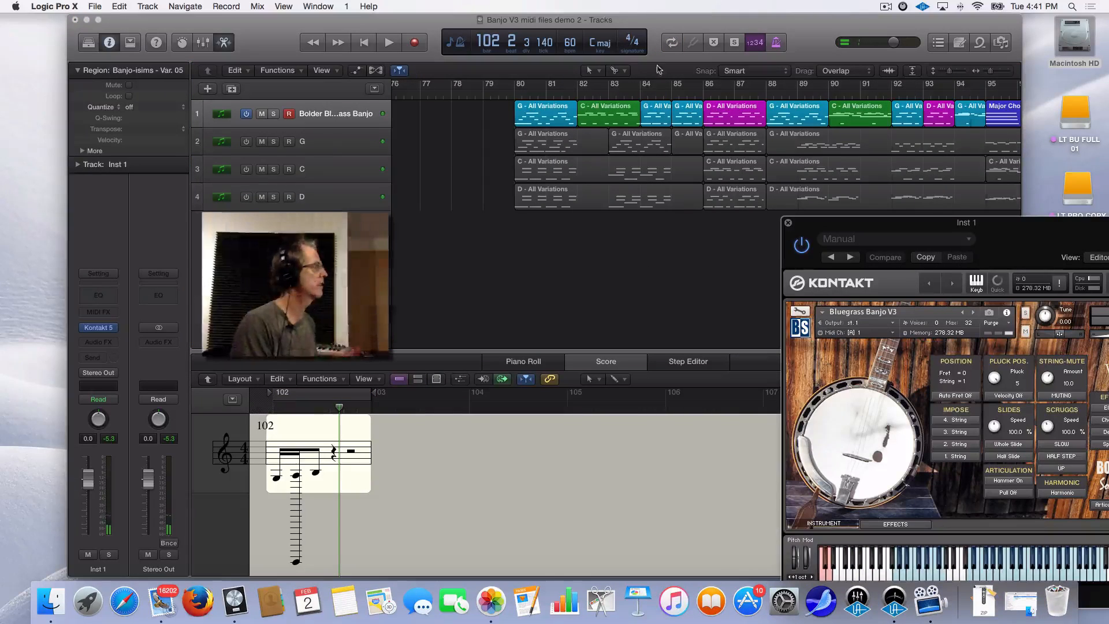
Loop bars 80–96 and raise the G region's bar 80 note to E3 and bar 81 note to A3
{"action": "left_click_drag", "start_coordinate": [520, 89], "coordinate": [1011, 96]}
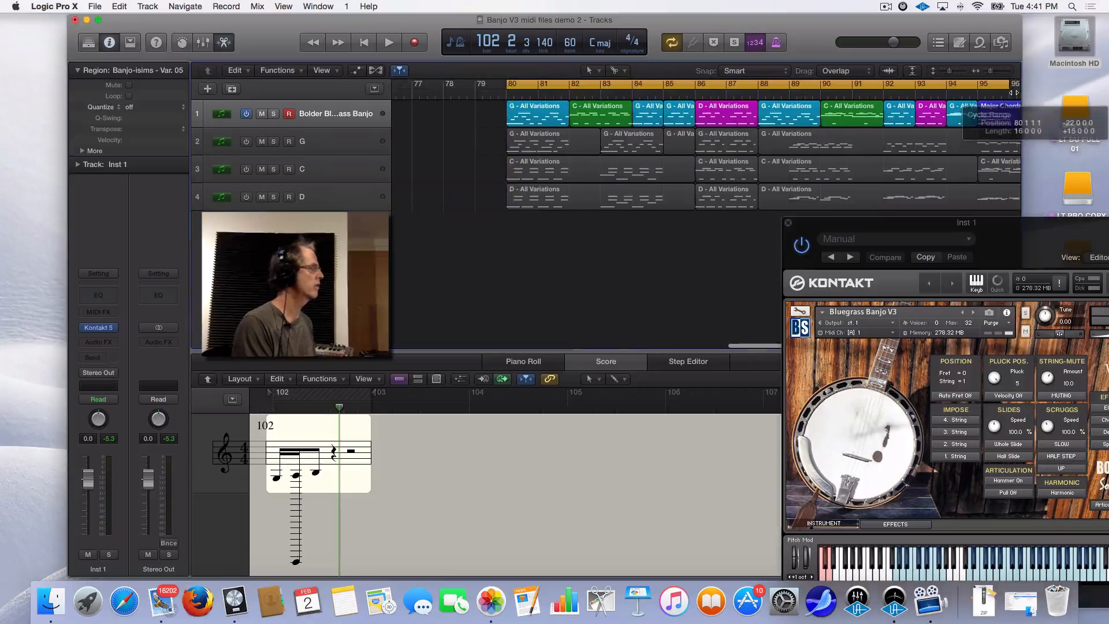
{"action": "left_click", "coordinate": [542, 118]}
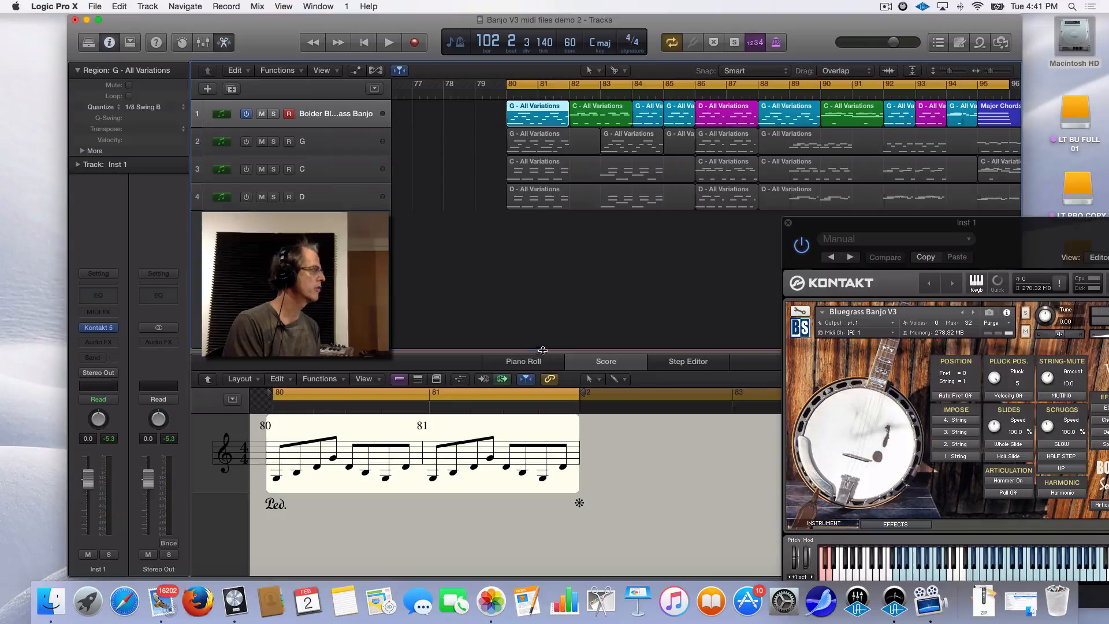
{"action": "left_click_drag", "start_coordinate": [543, 352], "coordinate": [549, 296]}
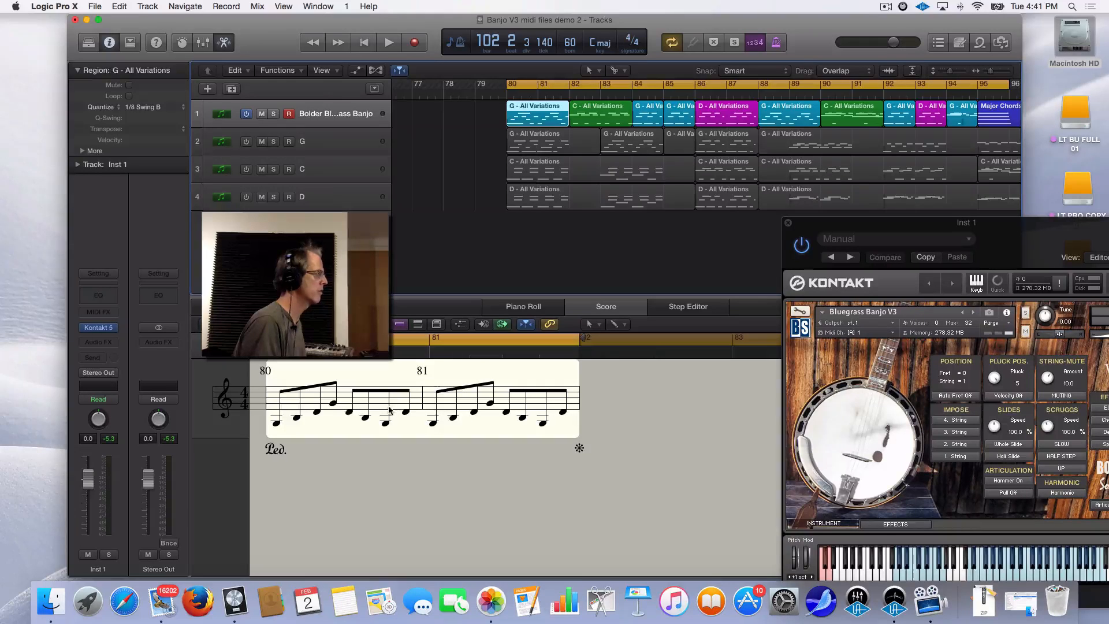
{"action": "left_click", "coordinate": [406, 414]}
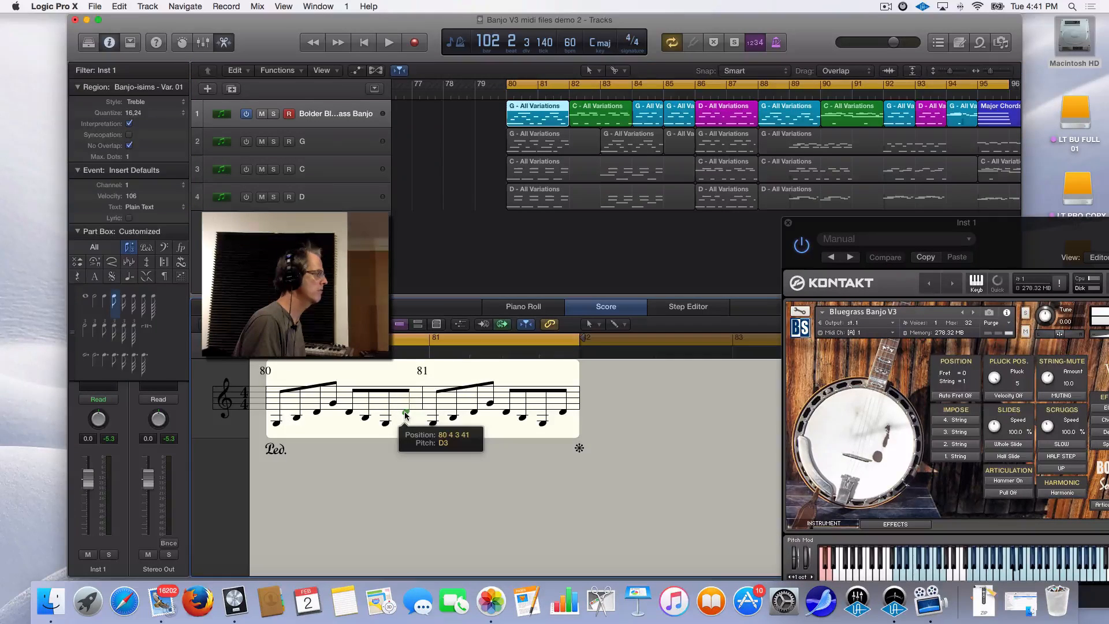
{"action": "left_click_drag", "start_coordinate": [406, 414], "coordinate": [407, 411]}
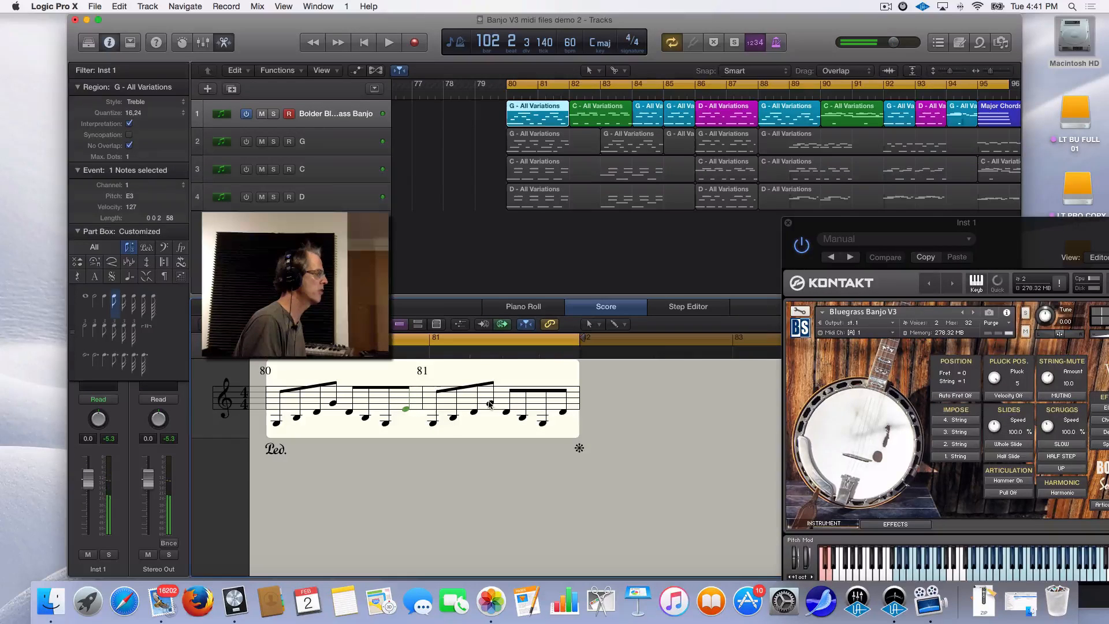
{"action": "left_click_drag", "start_coordinate": [491, 405], "coordinate": [490, 400]}
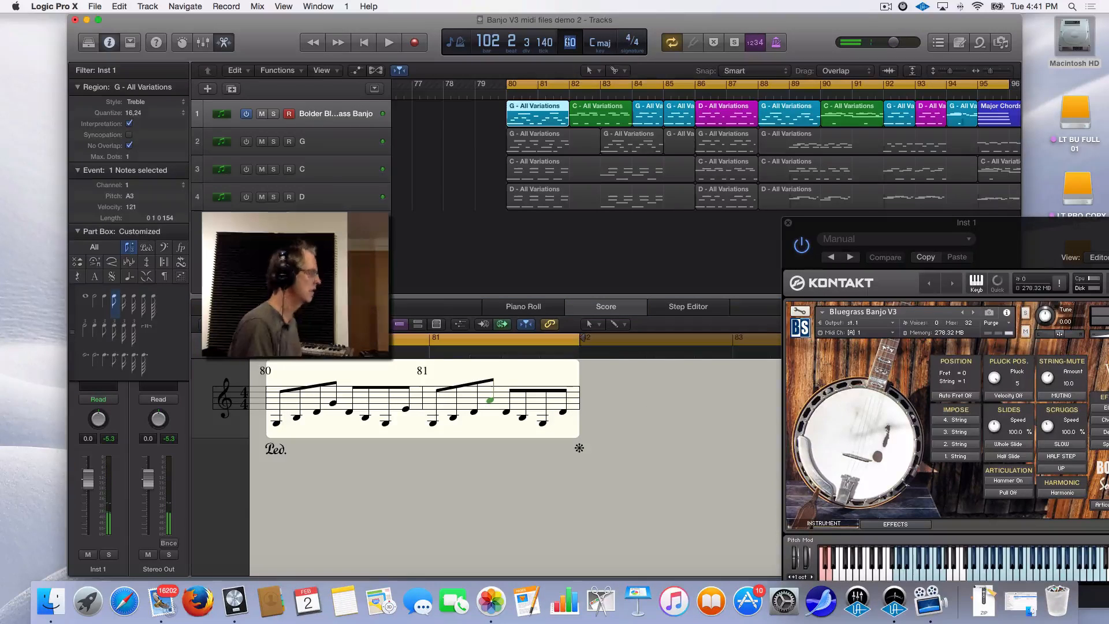
Set the project tempo to 175 bpm and play back the edited G region
{"action": "type", "text": "175"}
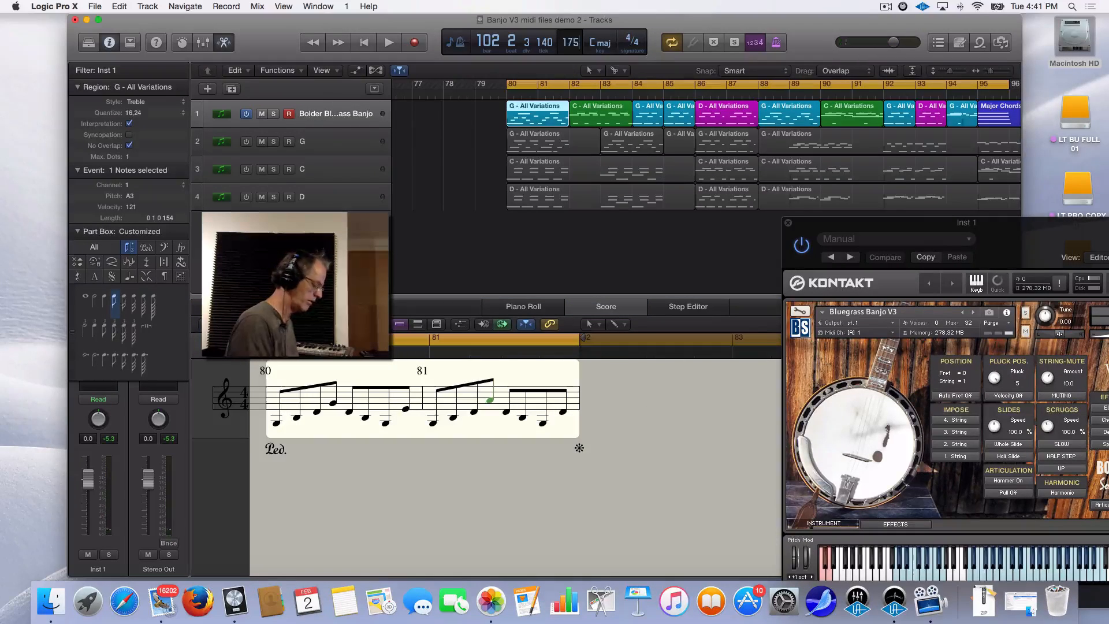
{"action": "key", "text": "Return"}
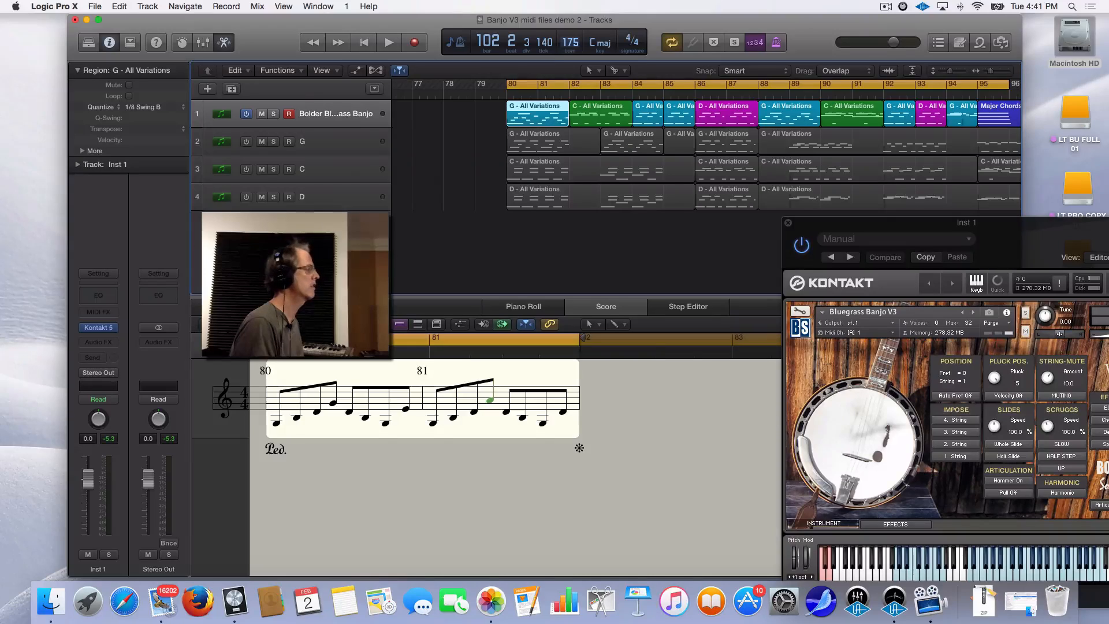
{"action": "key", "text": "space"}
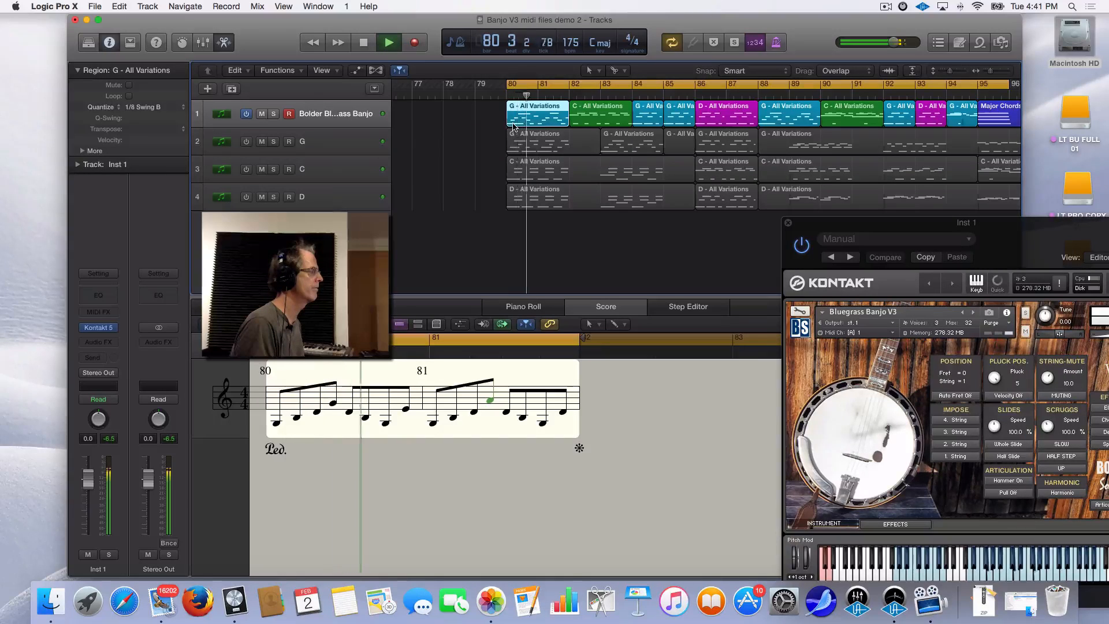
{"action": "key", "text": "space"}
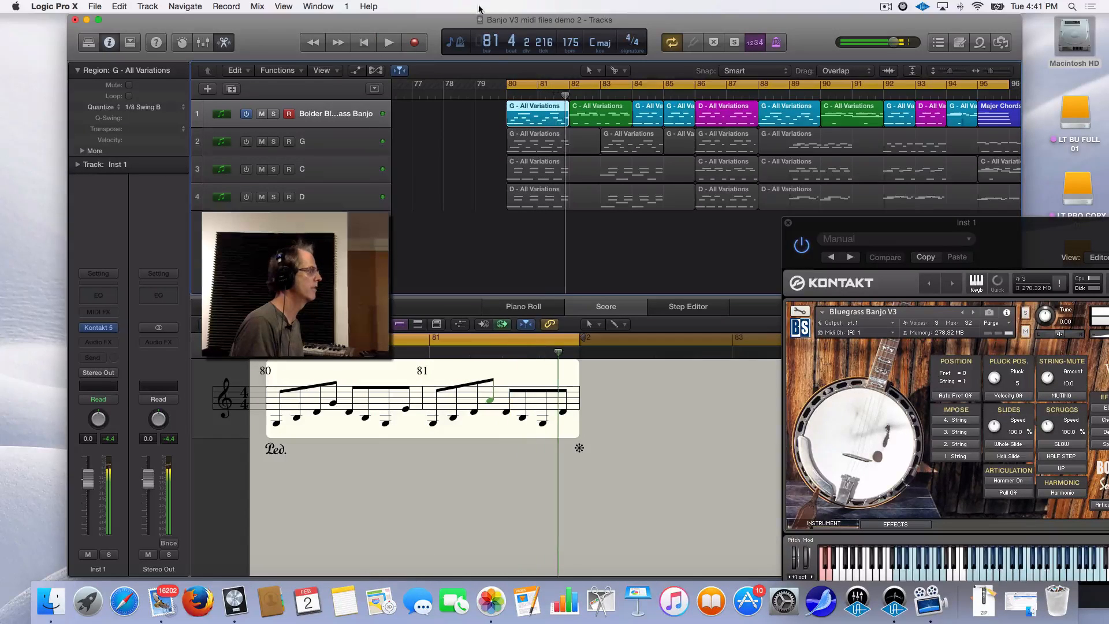
Move the loop start to bar 79 beat 3 and replay the passage from there
{"action": "left_click_drag", "start_coordinate": [507, 87], "coordinate": [492, 87]}
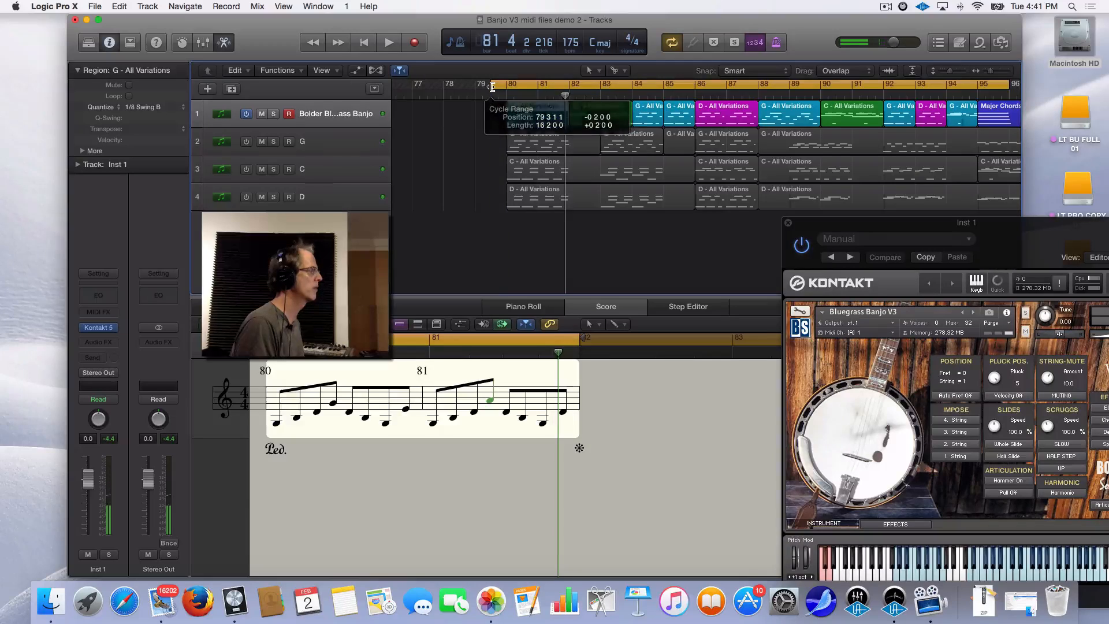
{"action": "key", "text": "space"}
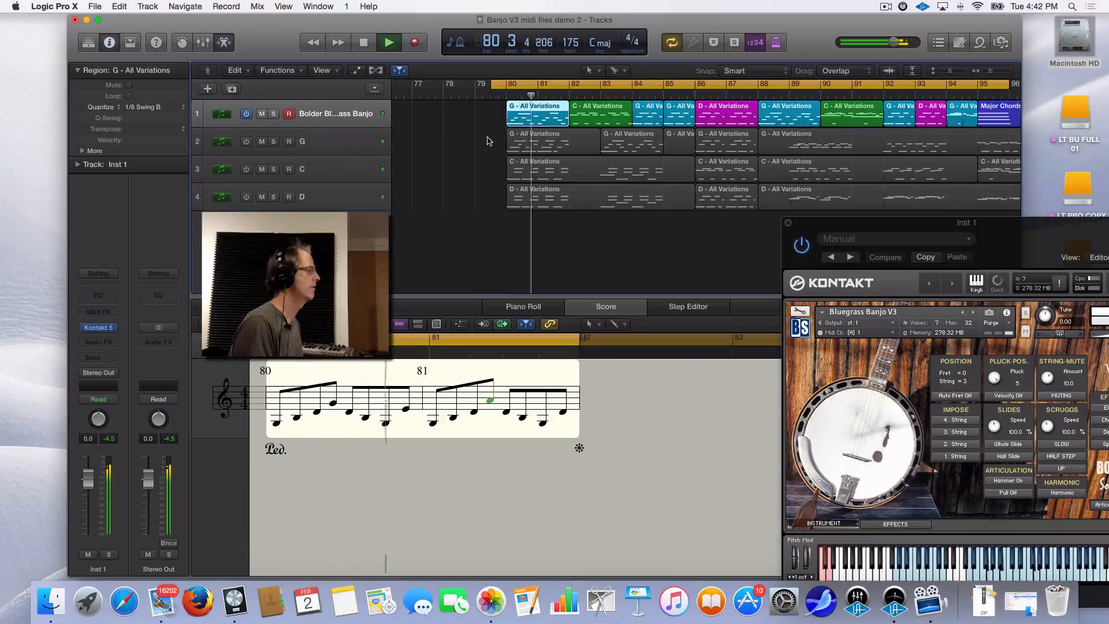
{"action": "key", "text": "space"}
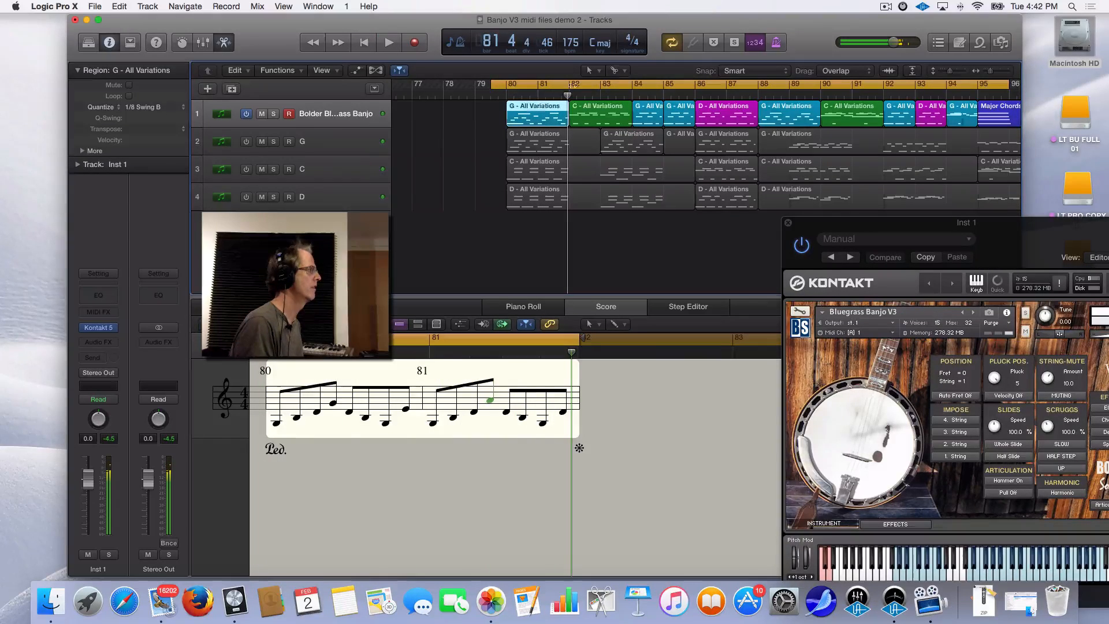
{"action": "left_click", "coordinate": [603, 114]}
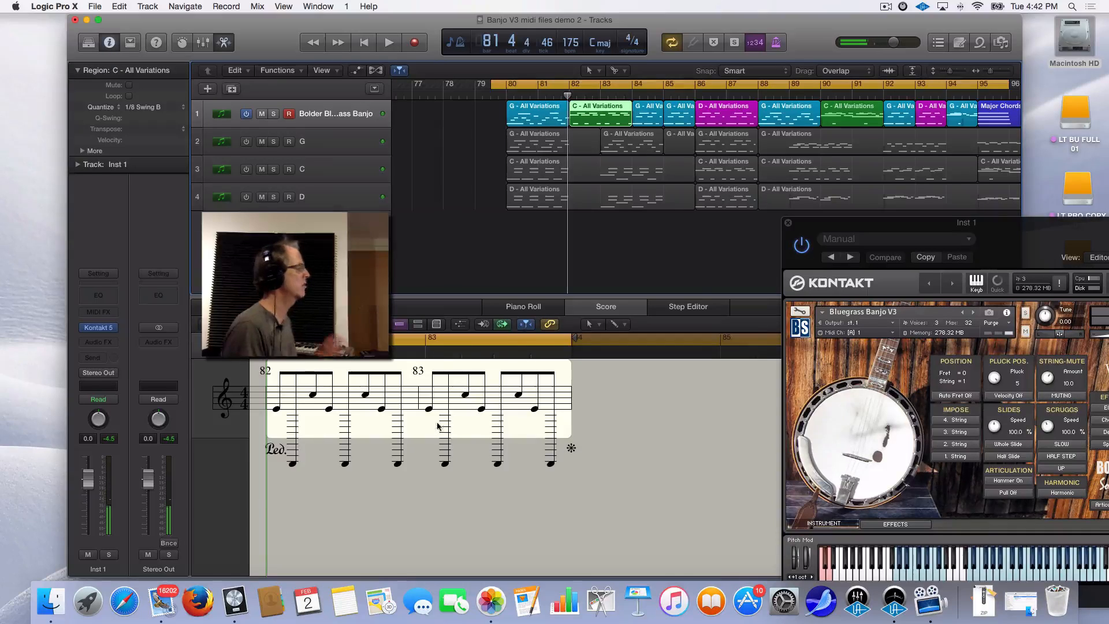
Drop the bar 82 C4 to B3, raise the bar 83 note to D4, and replay from the loop start
{"action": "left_click", "coordinate": [293, 465]}
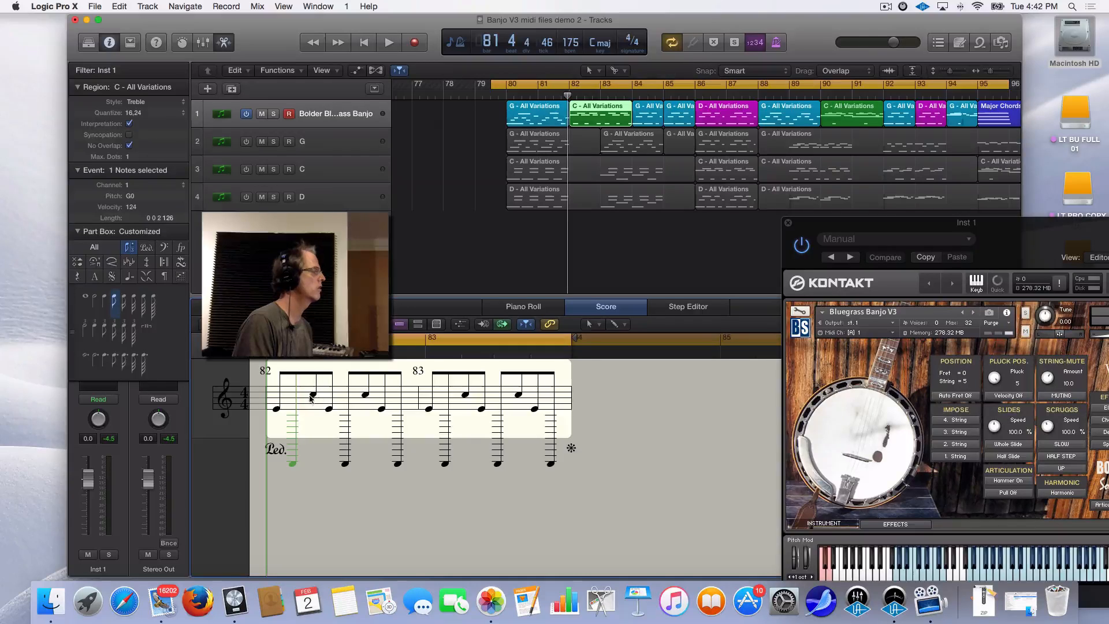
{"action": "left_click", "coordinate": [366, 396]}
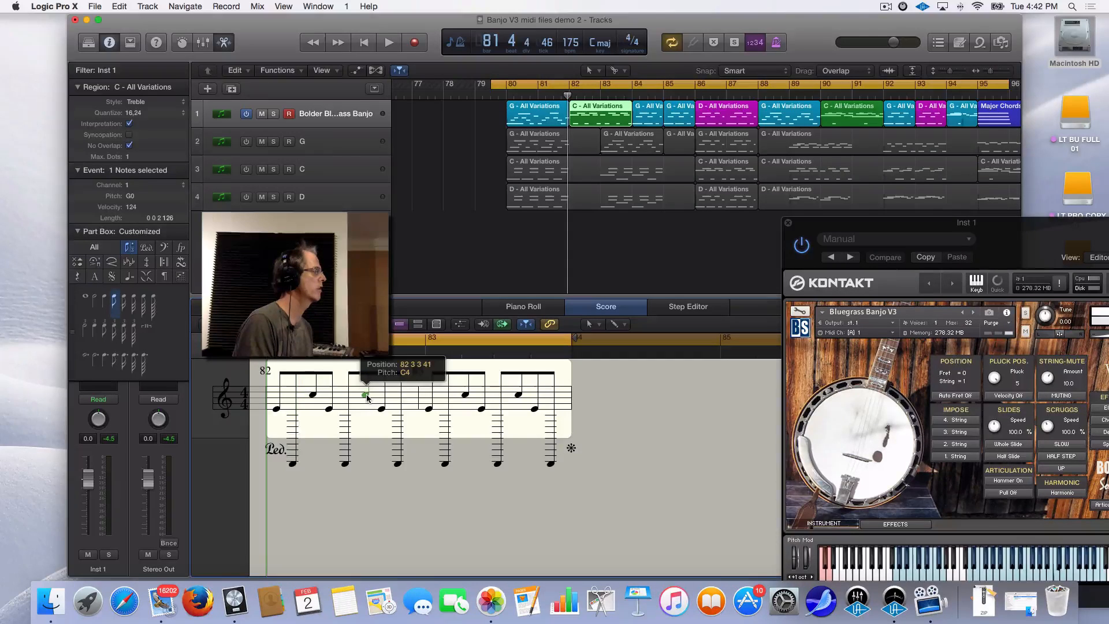
{"action": "left_click_drag", "start_coordinate": [366, 395], "coordinate": [367, 399]}
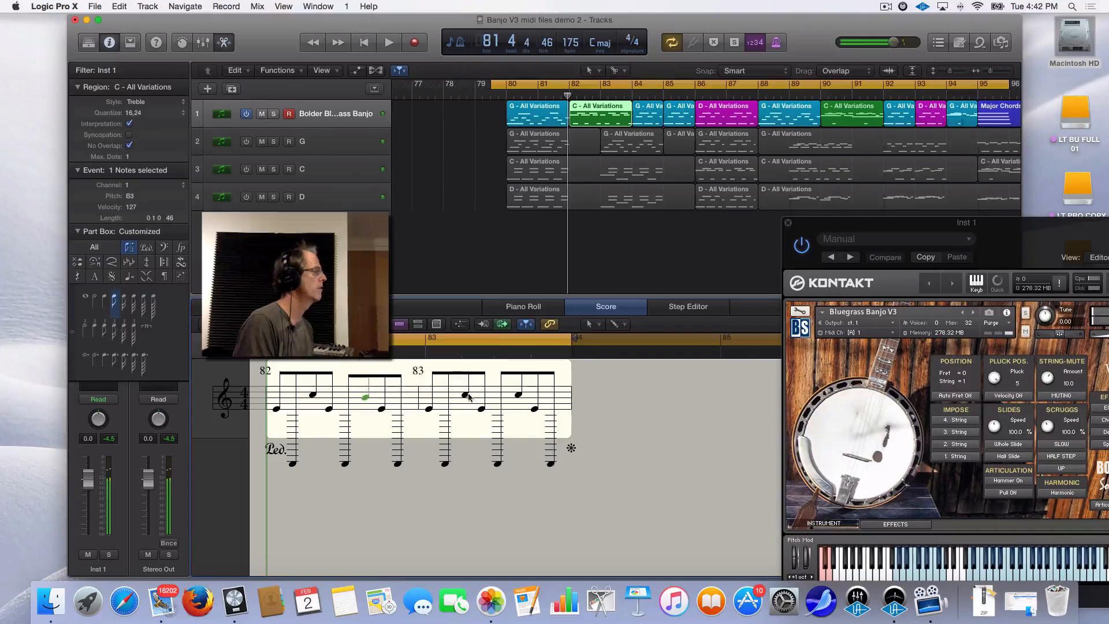
{"action": "left_click_drag", "start_coordinate": [518, 397], "coordinate": [520, 395]}
{"action": "key", "text": "space"}
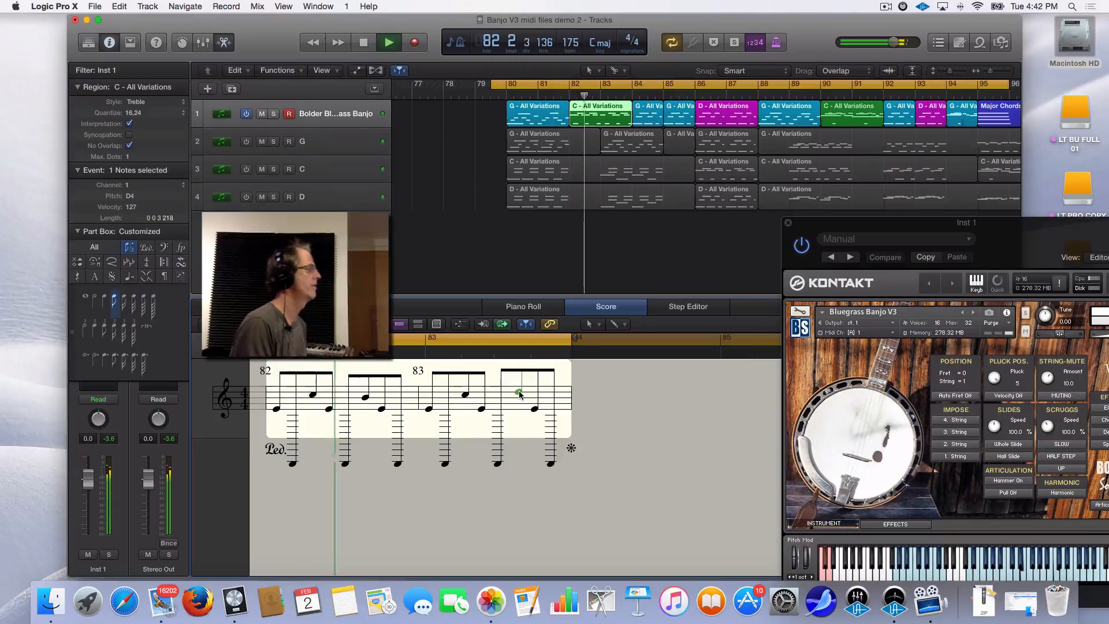
{"action": "key", "text": "space"}
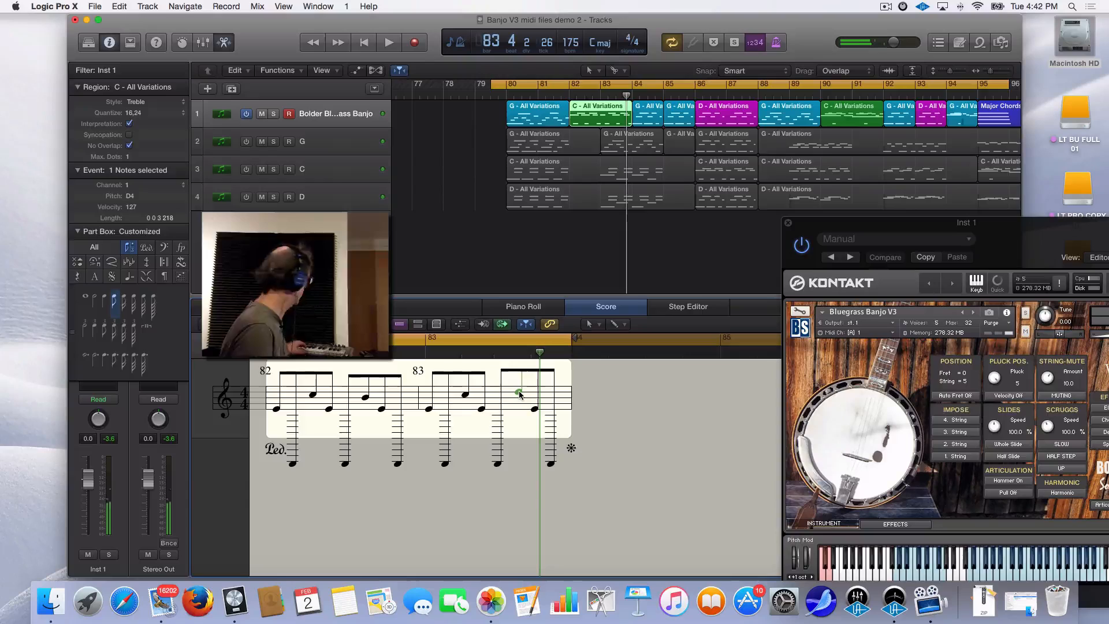
{"action": "key", "text": "space"}
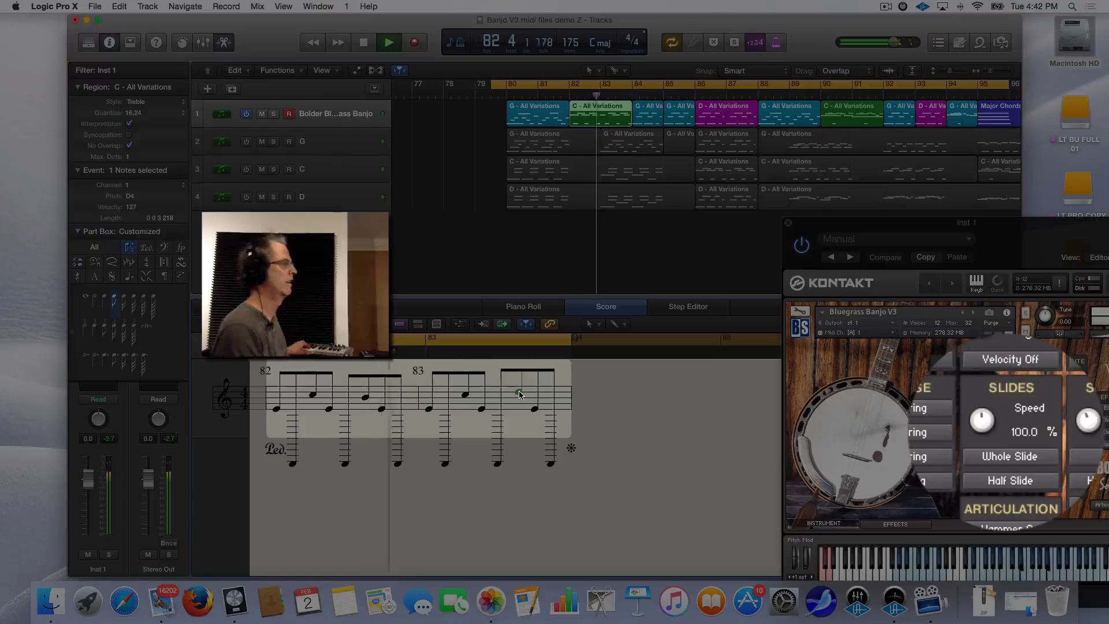
{"action": "key", "text": "space"}
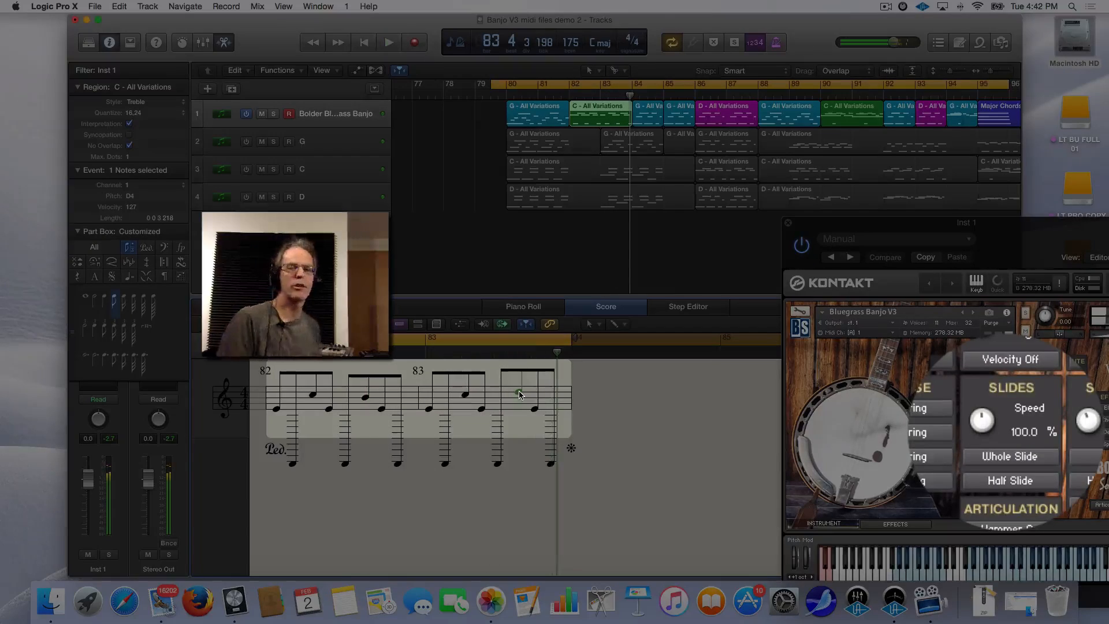